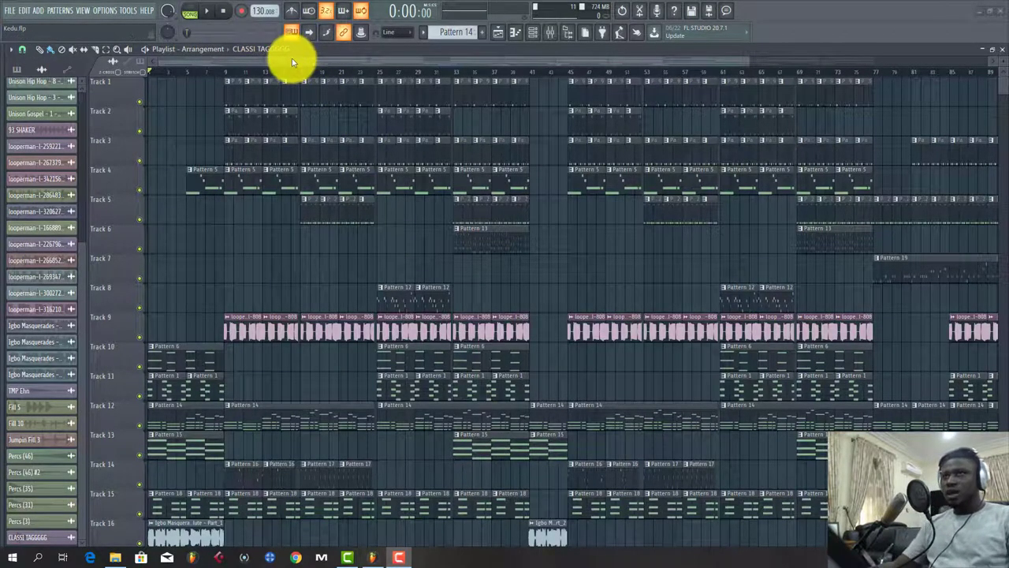
Zoom into the playlist and play the full arrangement from the start, then stop.
{"action": "scroll", "coordinate": [257, 98], "scroll_direction": "down", "scroll_amount": 2}
{"action": "scroll", "coordinate": [257, 98], "scroll_direction": "up", "scroll_amount": 2}
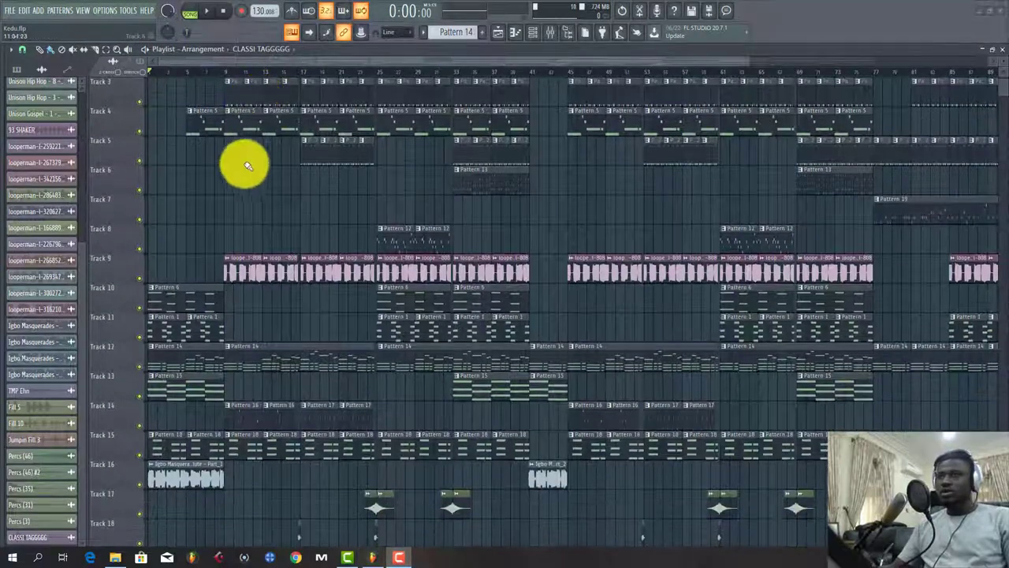
{"action": "scroll", "coordinate": [173, 167], "scroll_direction": "down", "scroll_amount": 6}
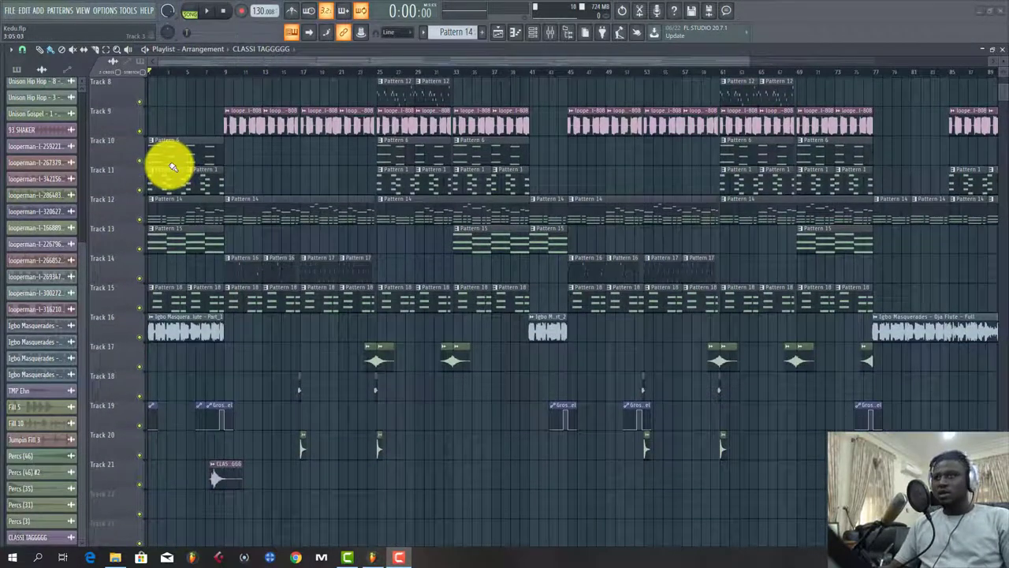
{"action": "left_click_drag", "start_coordinate": [168, 163], "coordinate": [174, 130]}
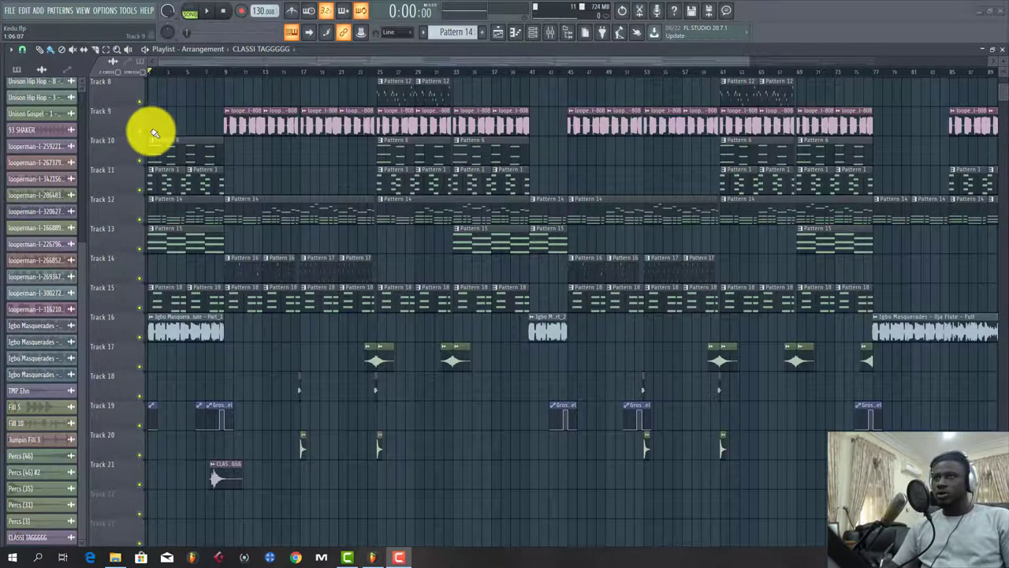
{"action": "scroll", "coordinate": [155, 132], "scroll_direction": "up", "scroll_amount": 7}
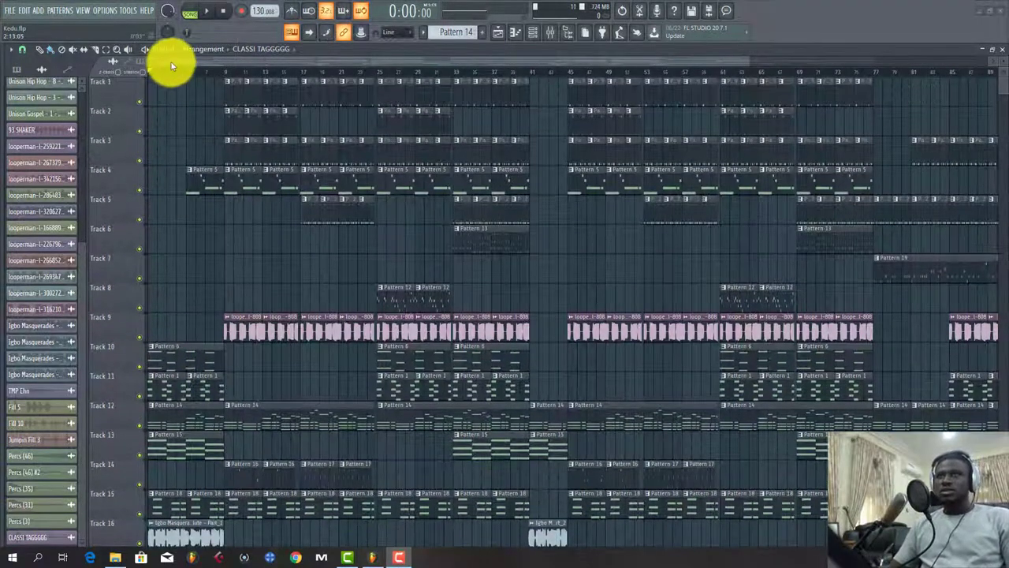
{"action": "left_click", "coordinate": [208, 13]}
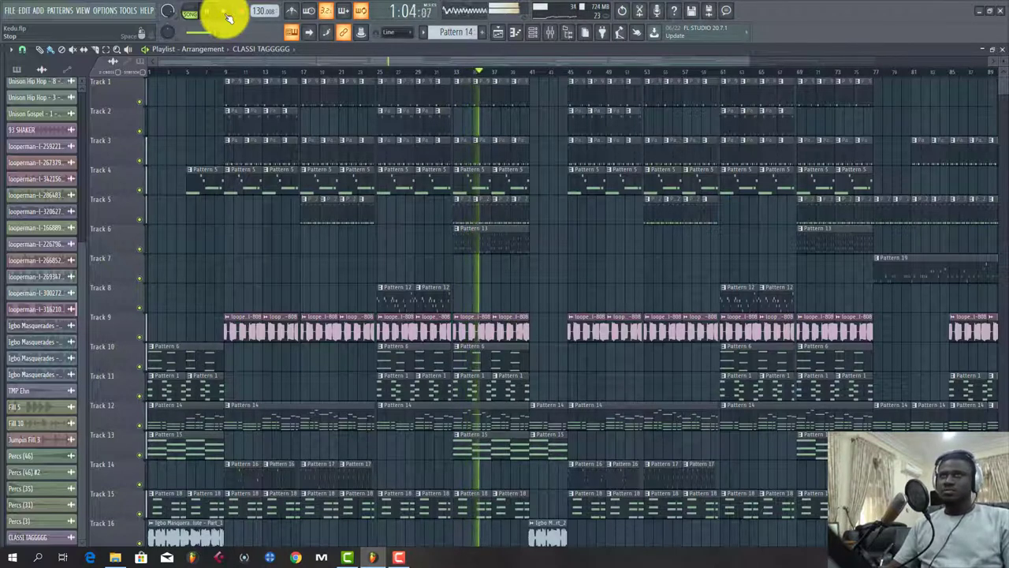
{"action": "left_click", "coordinate": [227, 17]}
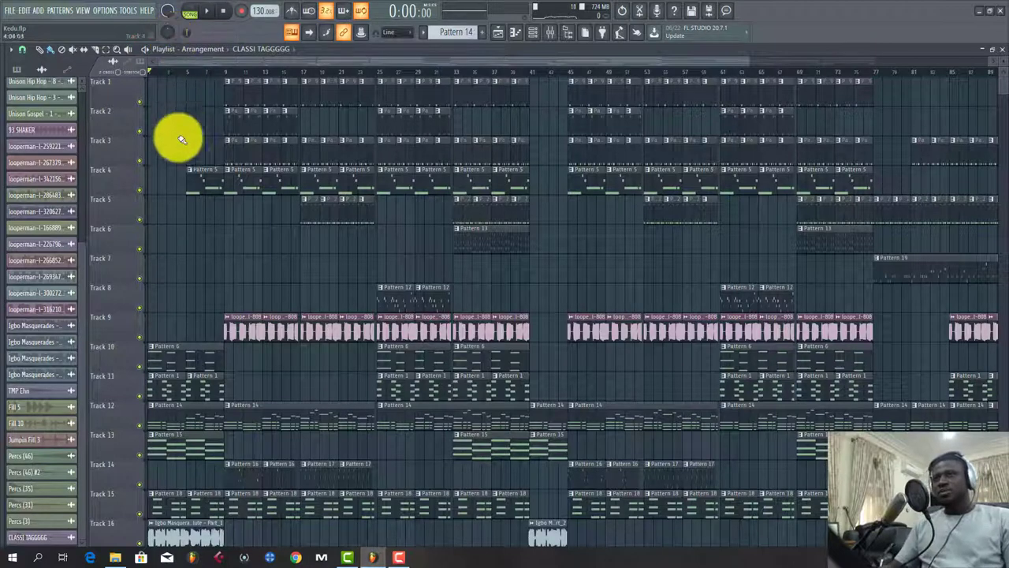
Solo Track 1, bring Tracks 2 and 3 back in, and play from bar 9.
{"action": "scroll", "coordinate": [191, 248], "scroll_direction": "down", "scroll_amount": 2}
{"action": "scroll", "coordinate": [197, 250], "scroll_direction": "up", "scroll_amount": 2}
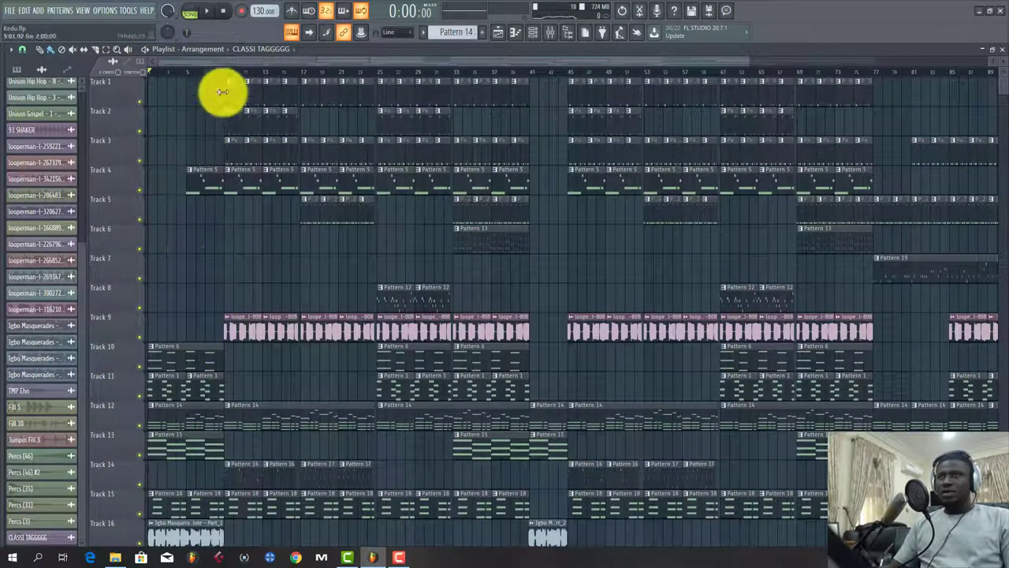
{"action": "scroll", "coordinate": [222, 72], "scroll_direction": "up", "scroll_amount": 4}
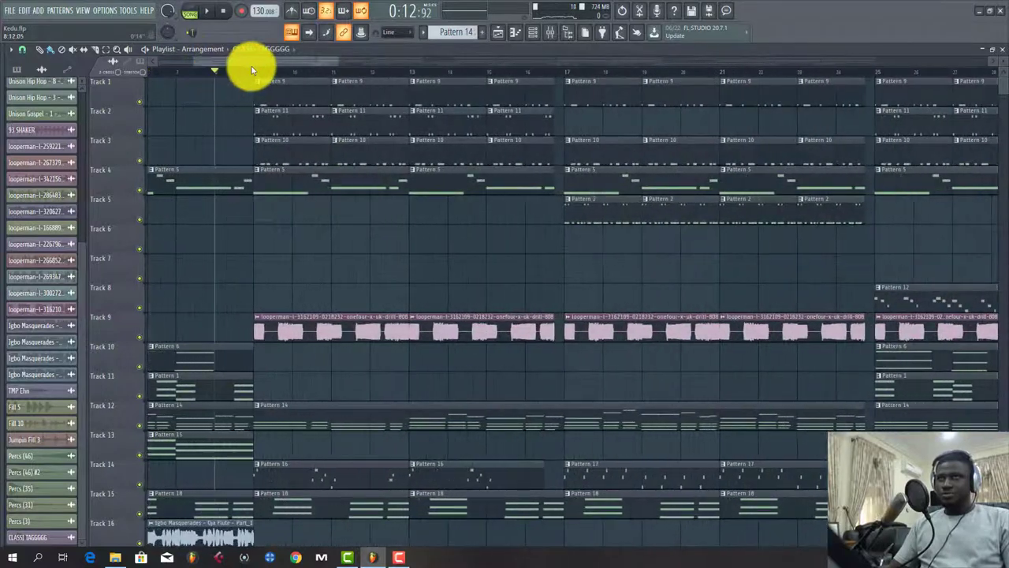
{"action": "scroll", "coordinate": [251, 75], "scroll_direction": "up", "scroll_amount": 2}
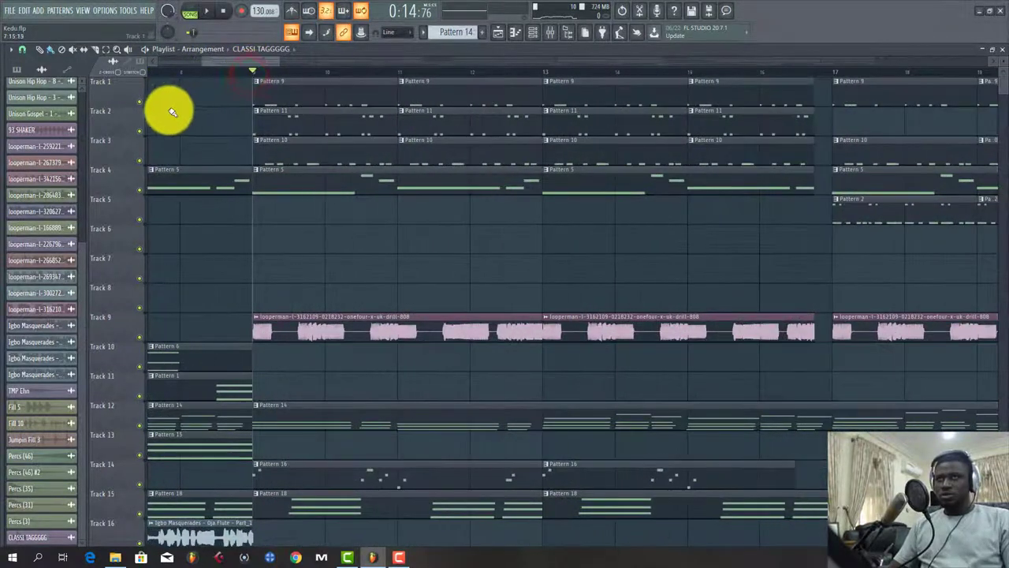
{"action": "right_click", "coordinate": [144, 109]}
{"action": "left_click_drag", "start_coordinate": [140, 131], "coordinate": [144, 164]}
{"action": "key", "text": "space"}
Unmute Track 5 as well and audition from around bar 18, then stop.
{"action": "key", "text": "space"}
{"action": "scroll", "coordinate": [189, 237], "scroll_direction": "down", "scroll_amount": 4}
{"action": "scroll", "coordinate": [189, 237], "scroll_direction": "down", "scroll_amount": 5}
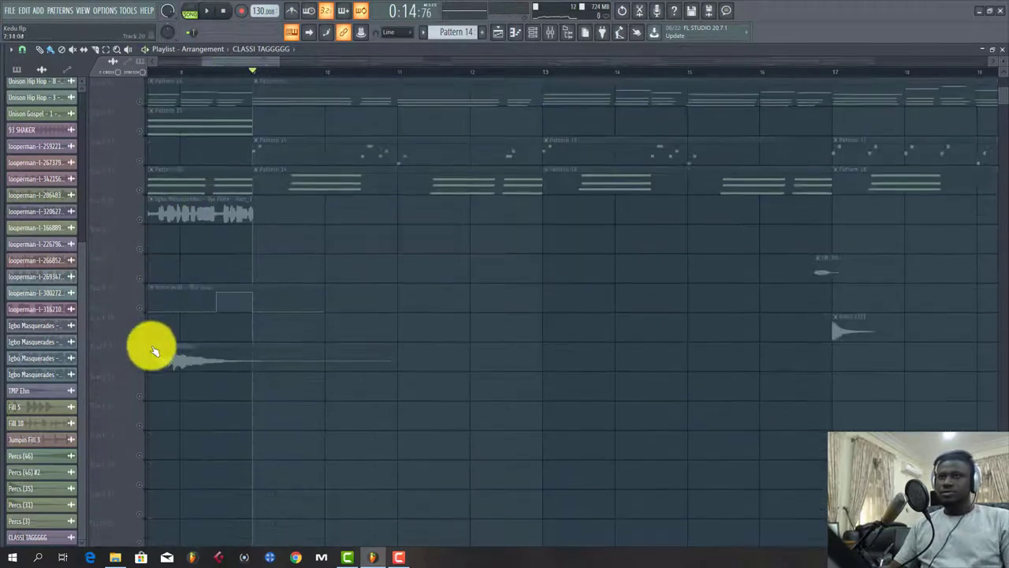
{"action": "left_click", "coordinate": [142, 307]}
{"action": "scroll", "coordinate": [259, 213], "scroll_direction": "up", "scroll_amount": 4}
{"action": "key", "text": "space"}
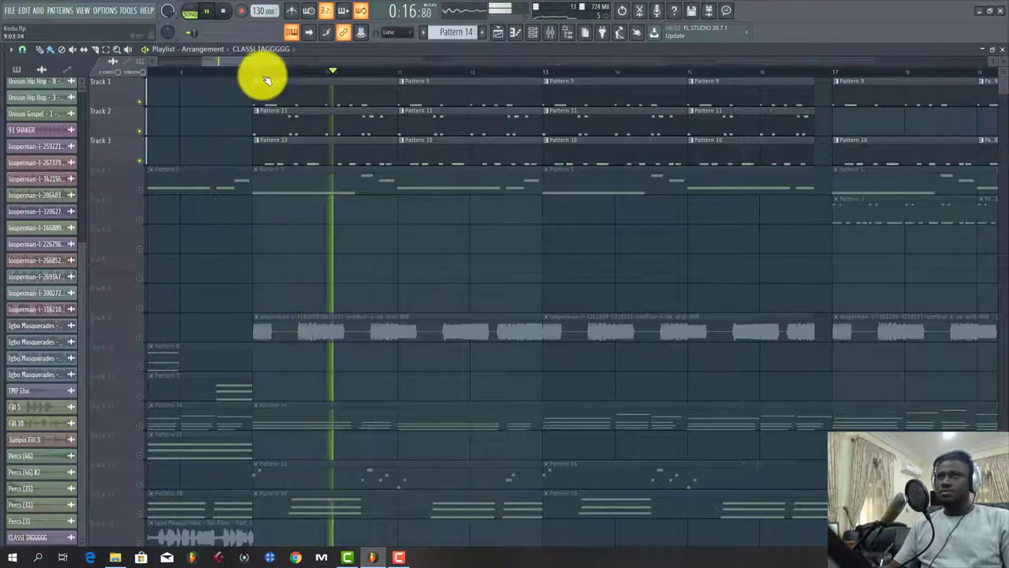
{"action": "scroll", "coordinate": [263, 81], "scroll_direction": "down", "scroll_amount": 5, "text": "ctrl"}
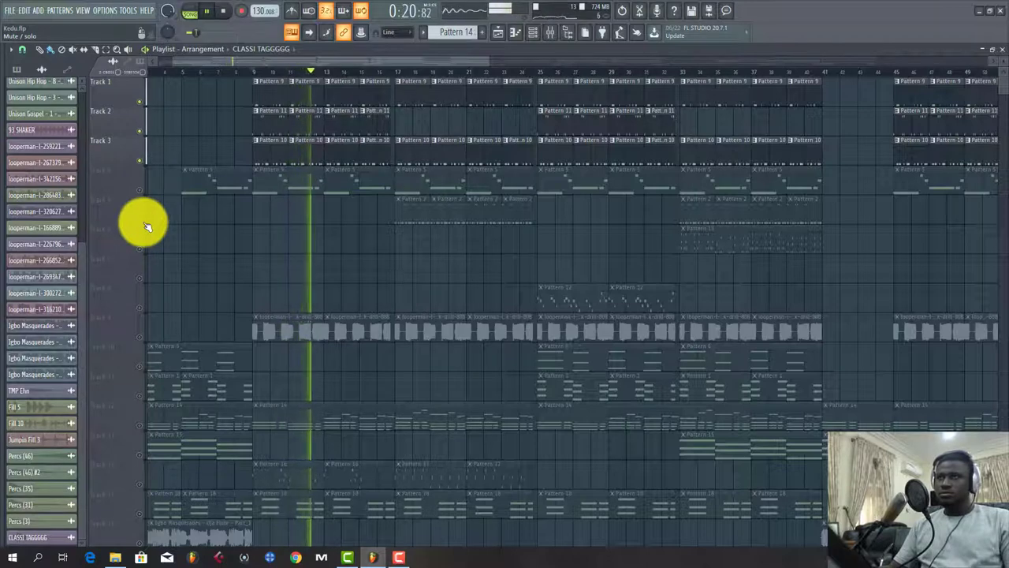
{"action": "left_click", "coordinate": [141, 221]}
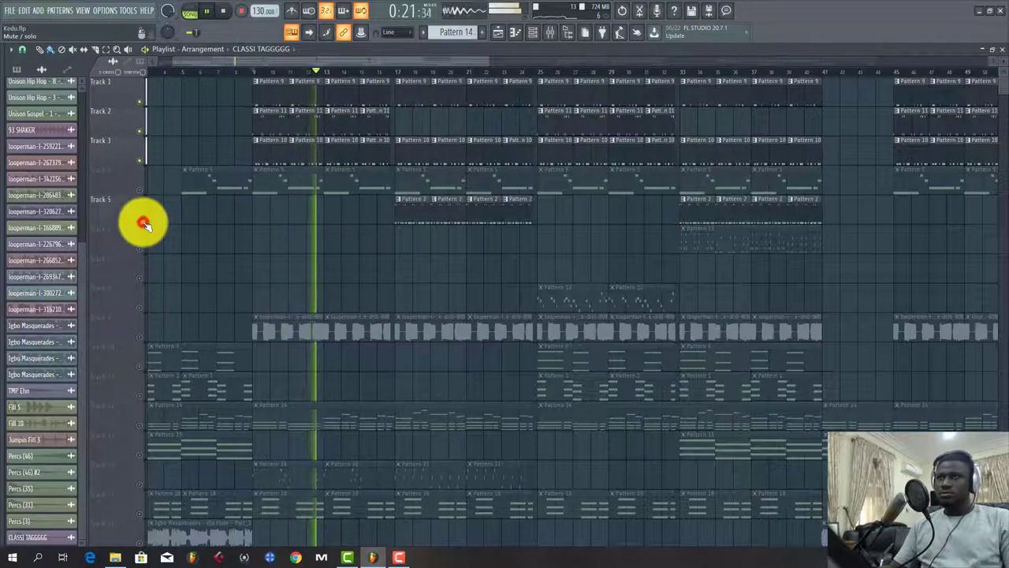
{"action": "left_click", "coordinate": [396, 73]}
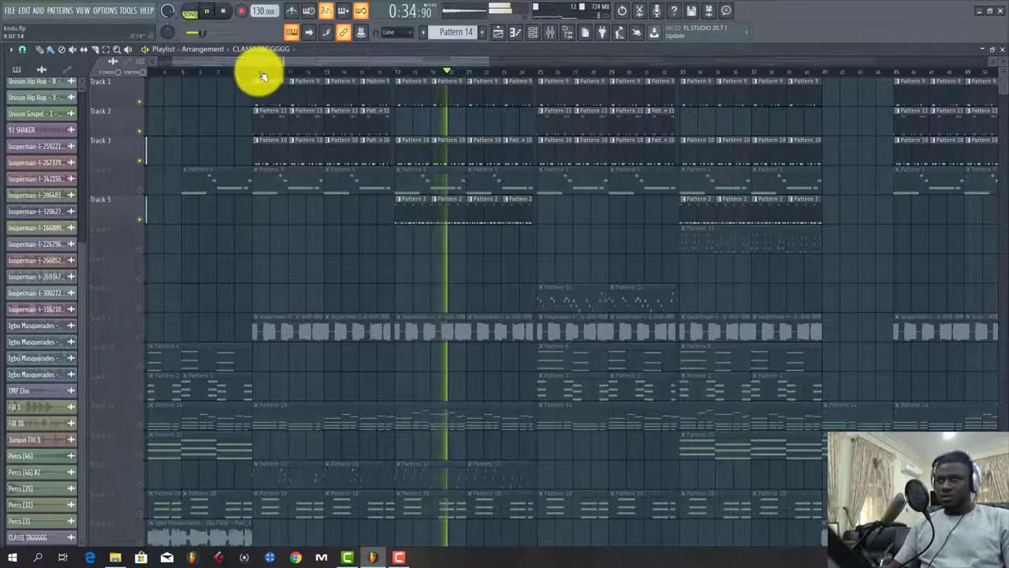
{"action": "key", "text": "space"}
Make Pattern 9 the current pattern.
{"action": "scroll", "coordinate": [260, 71], "scroll_direction": "up", "scroll_amount": 5}
{"action": "left_click_drag", "start_coordinate": [269, 92], "coordinate": [280, 105]}
{"action": "left_click", "coordinate": [280, 98]}
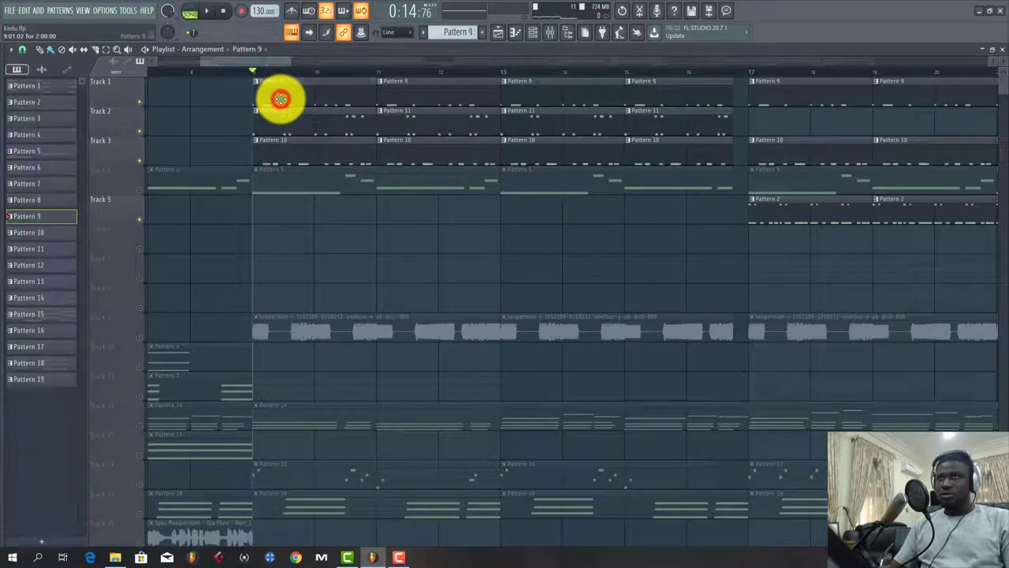
In PAT mode, open Pattern 9's Kick (11) piano roll, change the snap resolution, and stop playback.
{"action": "left_click", "coordinate": [539, 35]}
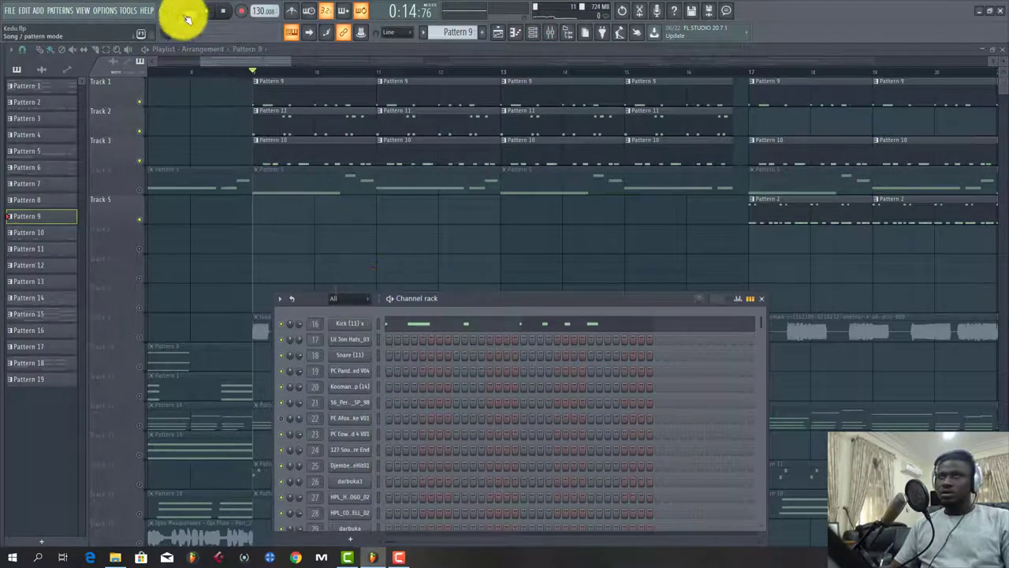
{"action": "left_click", "coordinate": [189, 11]}
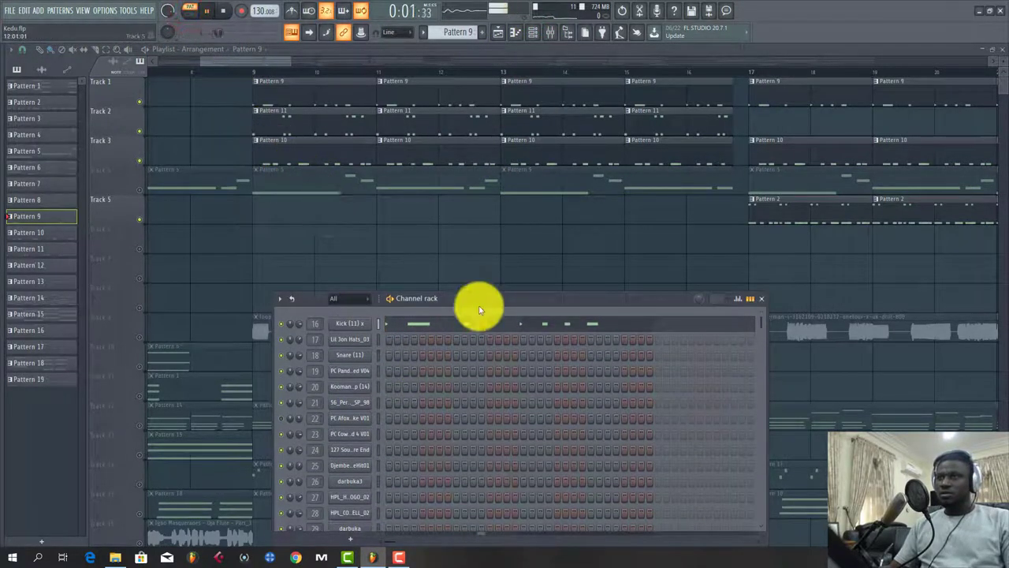
{"action": "left_click", "coordinate": [480, 323]}
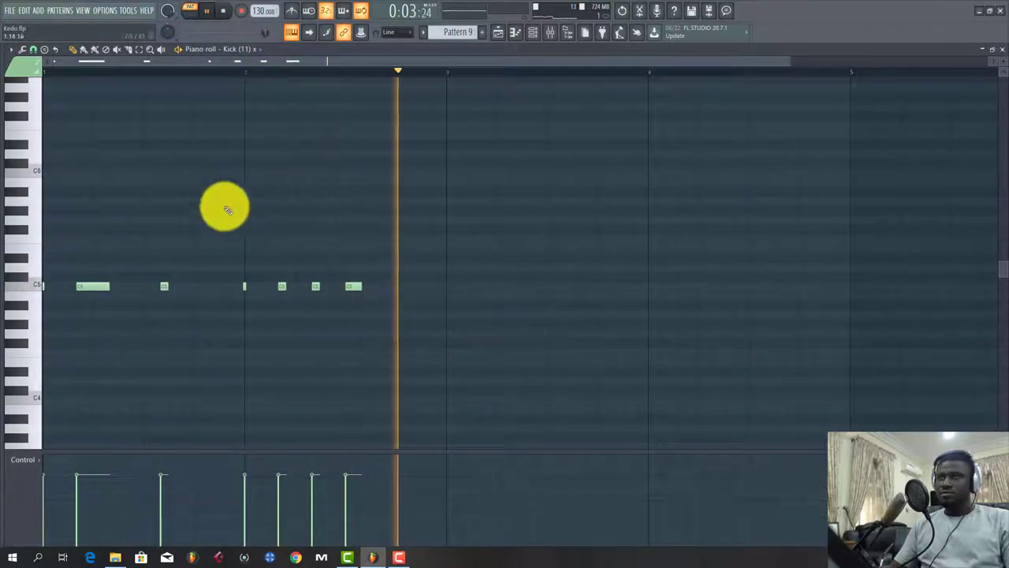
{"action": "left_click", "coordinate": [33, 49]}
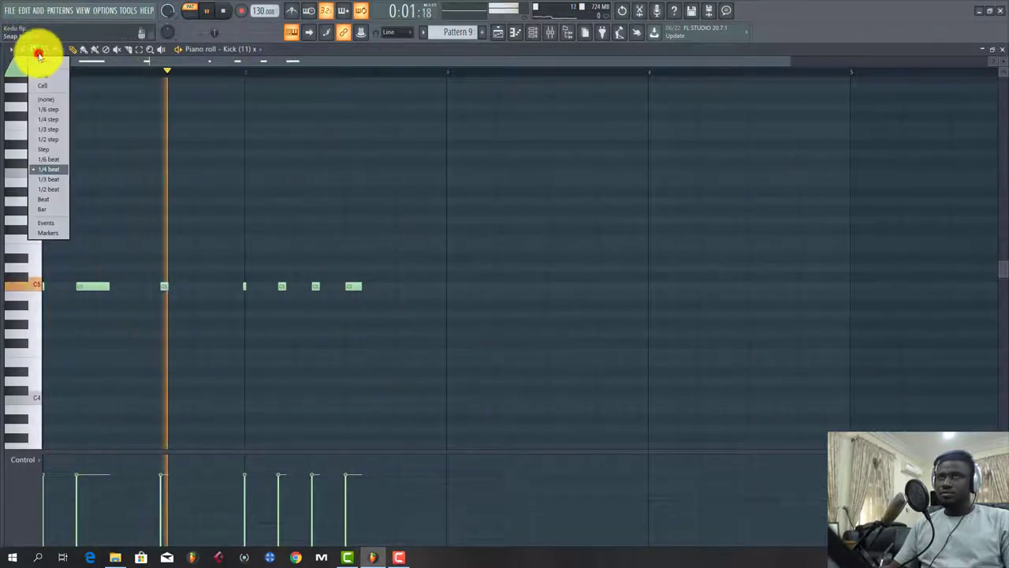
{"action": "left_click", "coordinate": [61, 157]}
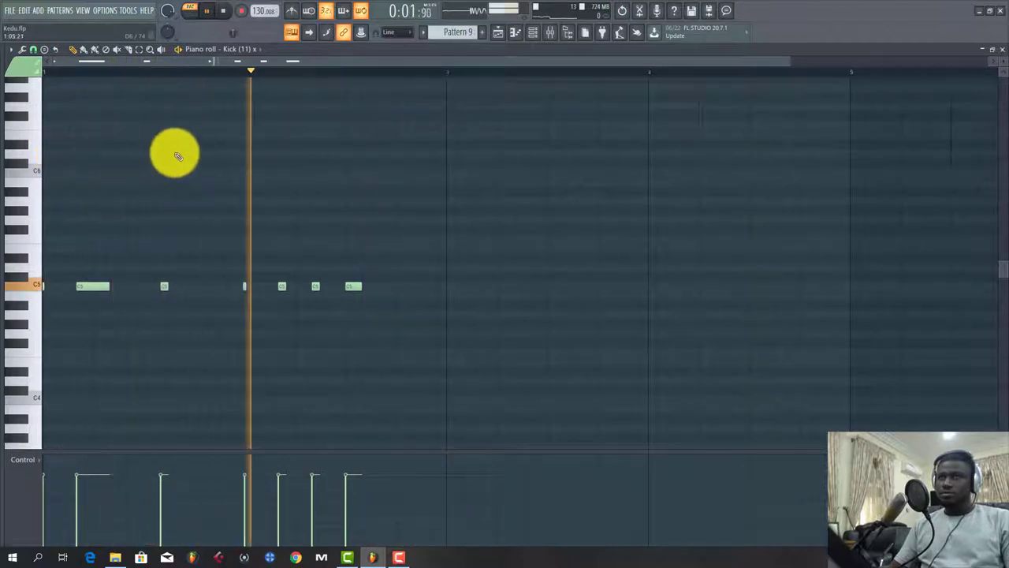
{"action": "key", "text": "space"}
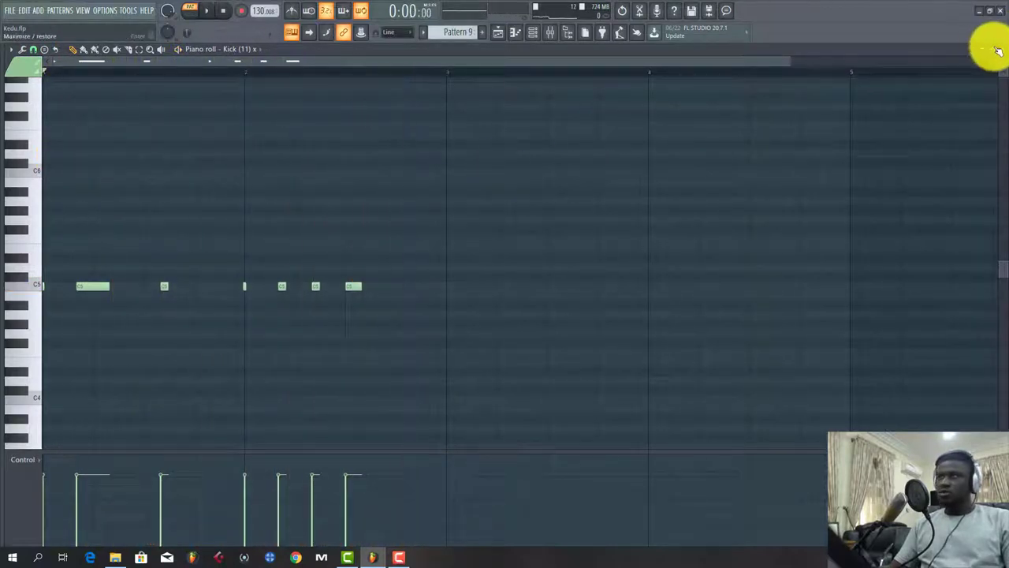
Make Pattern 11 current, show its channels, and play it.
{"action": "left_click", "coordinate": [999, 56]}
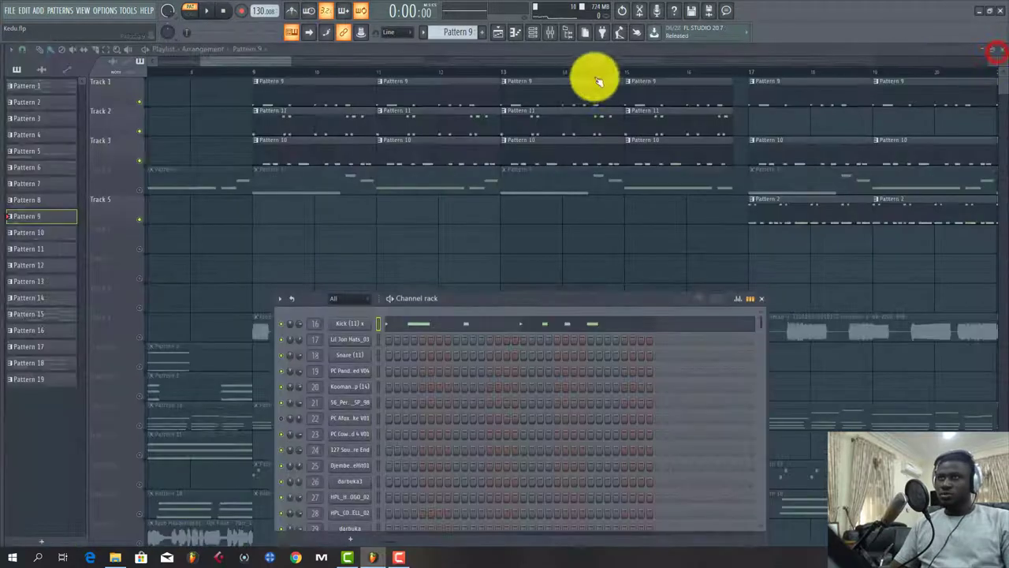
{"action": "left_click", "coordinate": [312, 117]}
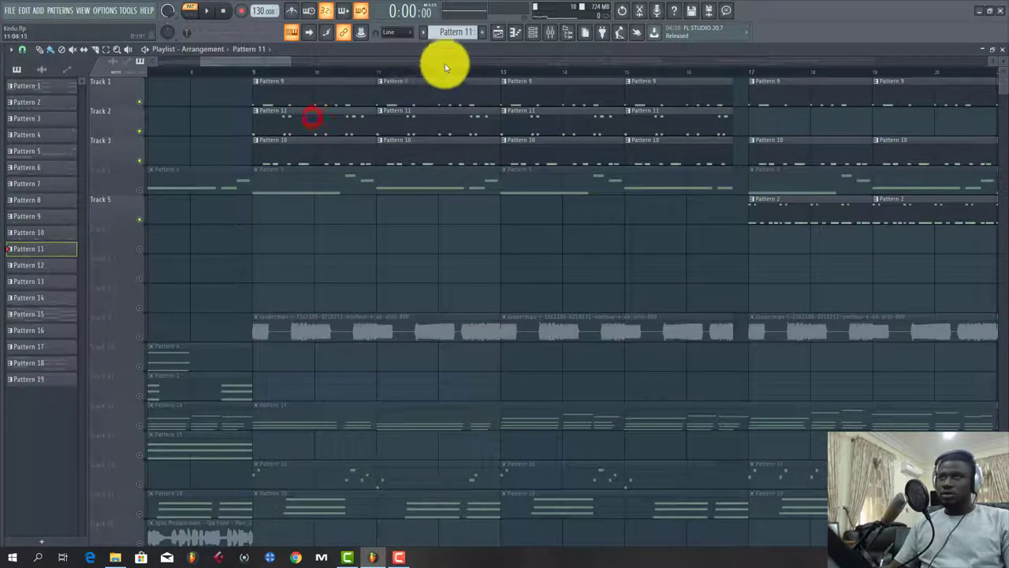
{"action": "left_click", "coordinate": [534, 37]}
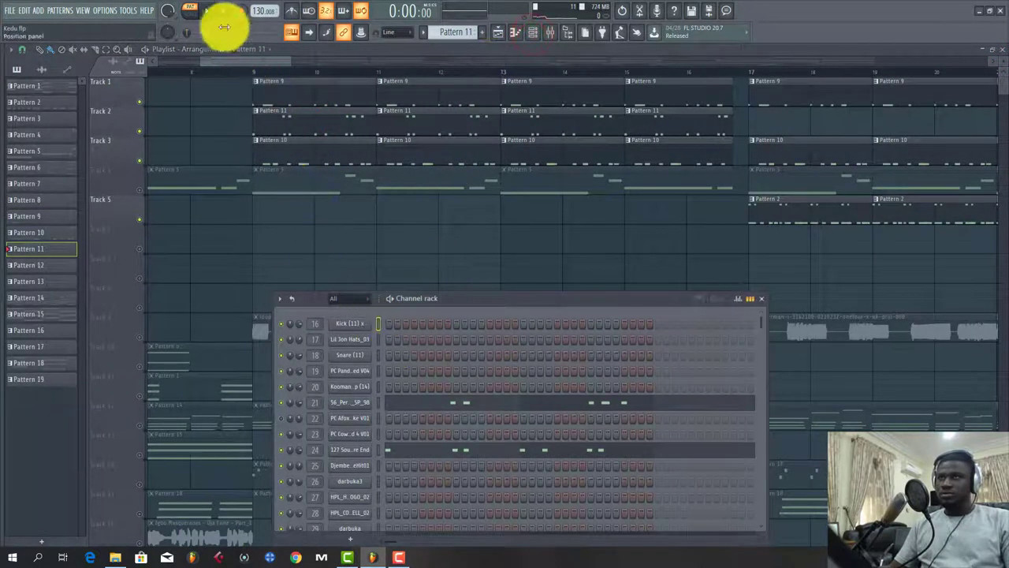
{"action": "left_click", "coordinate": [207, 10]}
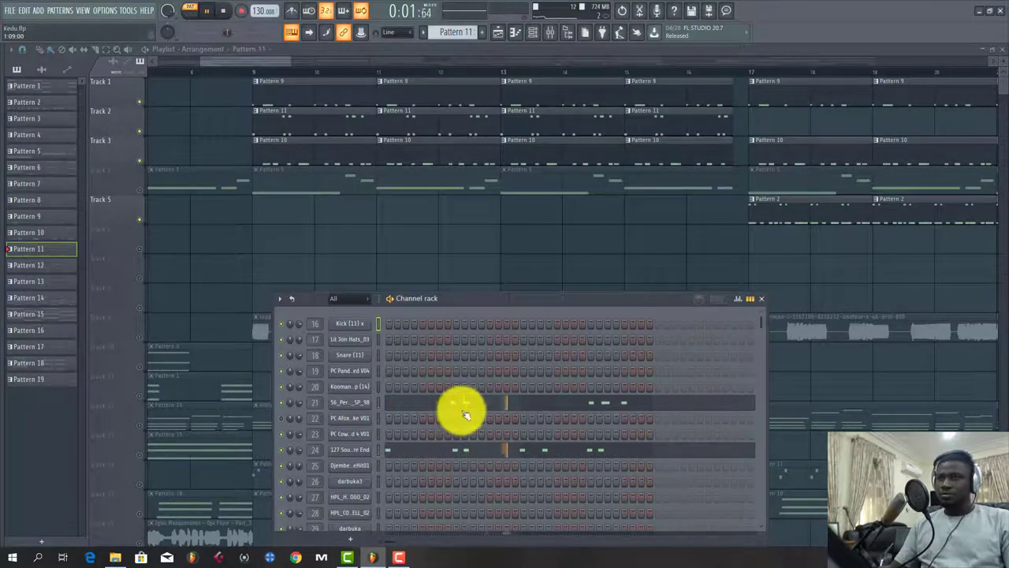
Open the 56_Percussion_SP_98 channel in the piano roll and preview its A5 note.
{"action": "scroll", "coordinate": [465, 398], "scroll_direction": "down", "scroll_amount": 3}
{"action": "scroll", "coordinate": [466, 390], "scroll_direction": "up", "scroll_amount": 2}
{"action": "left_click_drag", "start_coordinate": [464, 298], "coordinate": [423, 184]}
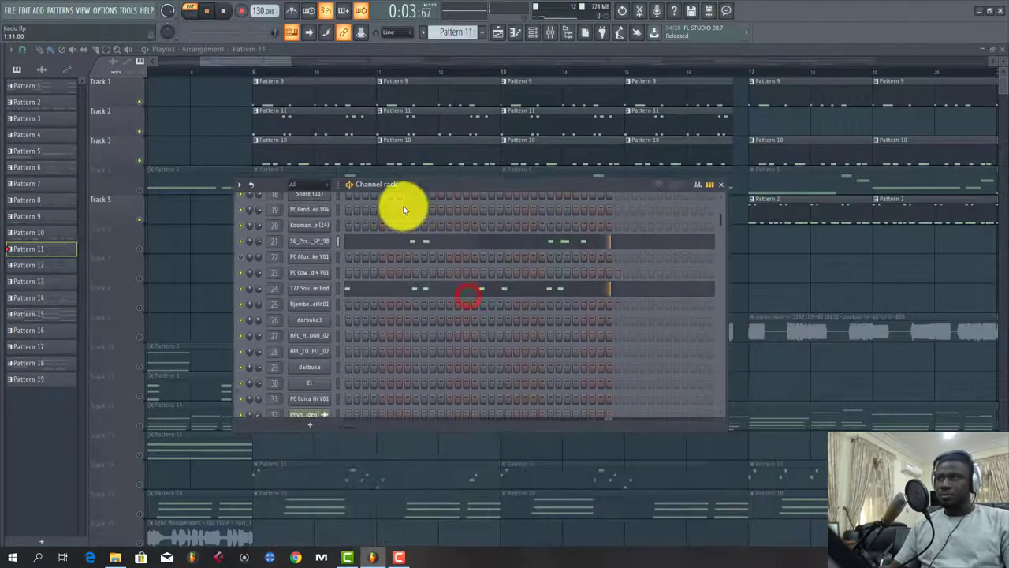
{"action": "scroll", "coordinate": [389, 231], "scroll_direction": "up", "scroll_amount": 1}
{"action": "scroll", "coordinate": [389, 231], "scroll_direction": "up", "scroll_amount": 1}
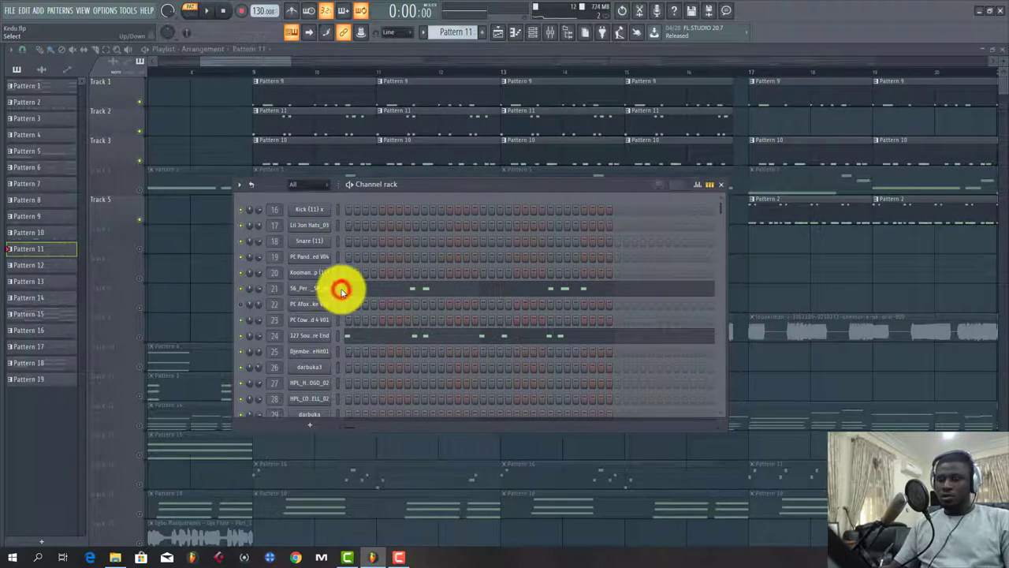
{"action": "left_click", "coordinate": [339, 289]}
{"action": "left_click", "coordinate": [387, 289]}
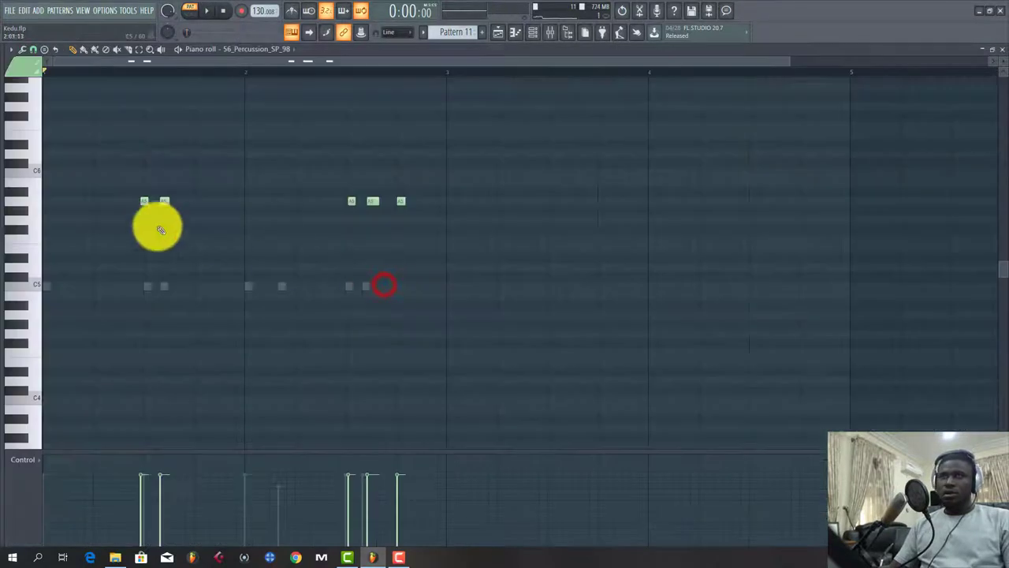
{"action": "left_click", "coordinate": [40, 198]}
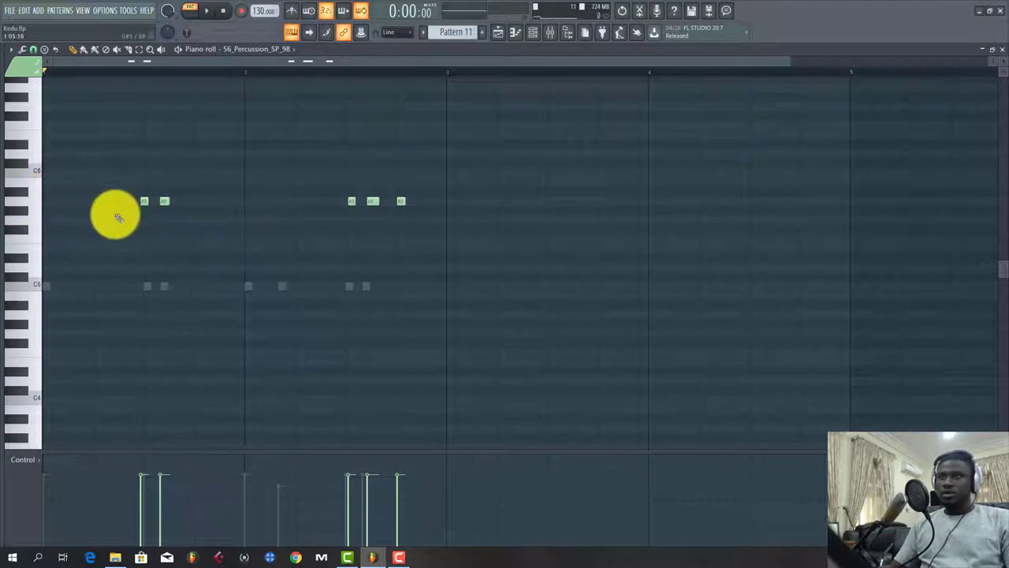
{"action": "scroll", "coordinate": [337, 79], "scroll_direction": "up", "scroll_amount": 4}
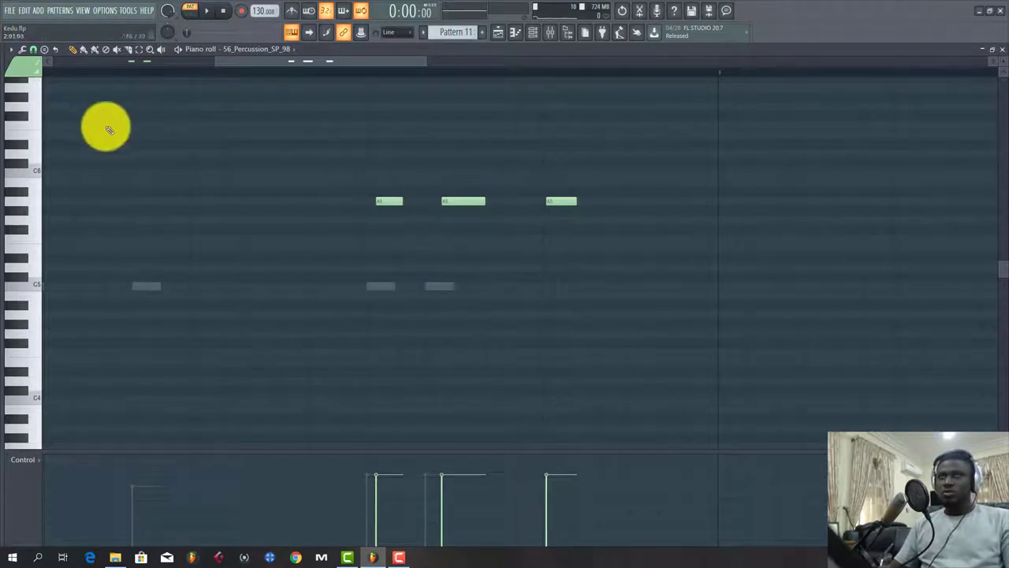
Change the piano roll snap value, then play and stop the percussion pattern.
{"action": "left_click", "coordinate": [33, 49]}
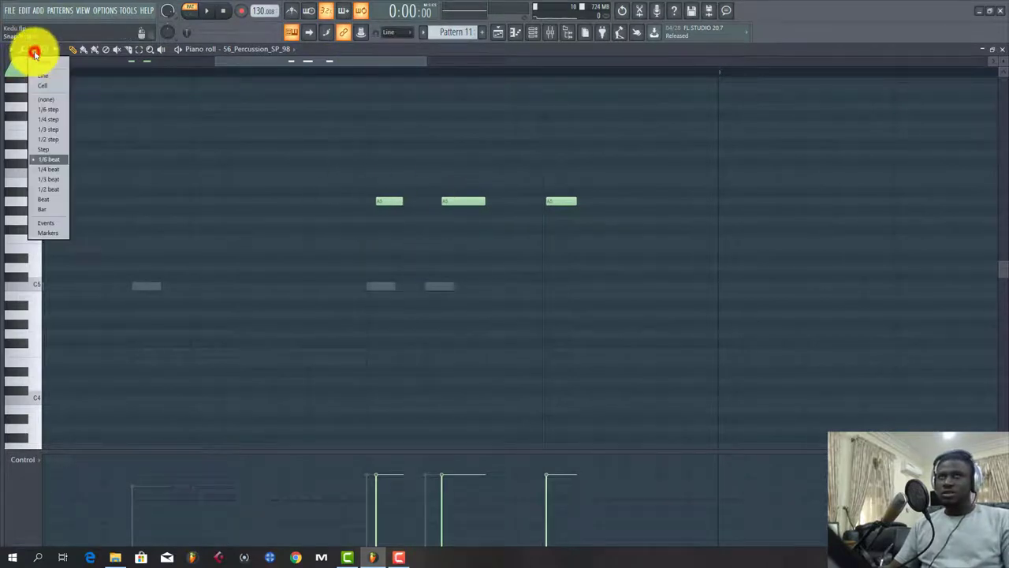
{"action": "left_click", "coordinate": [46, 167]}
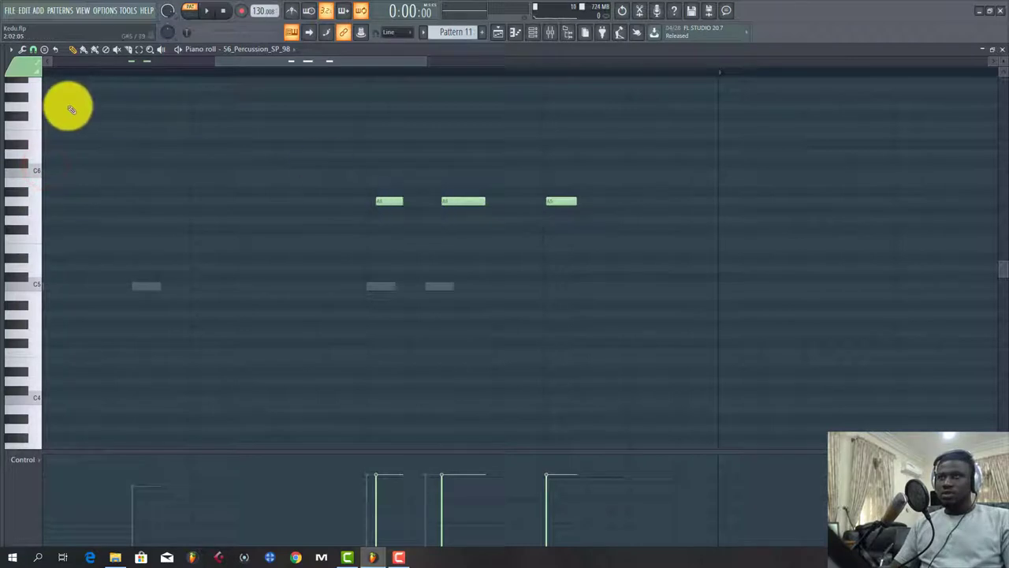
{"action": "left_click", "coordinate": [34, 49]}
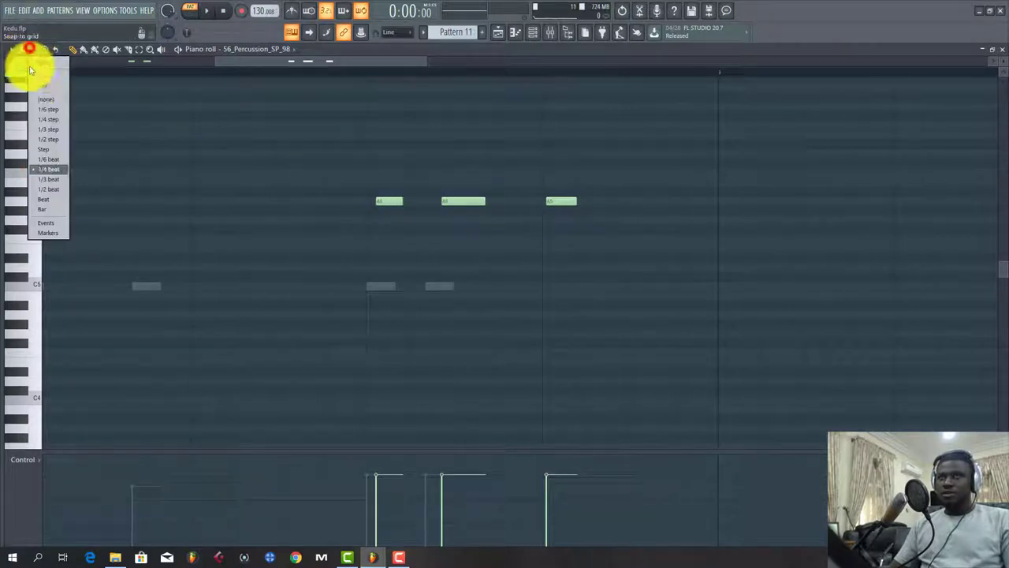
{"action": "left_click", "coordinate": [45, 162]}
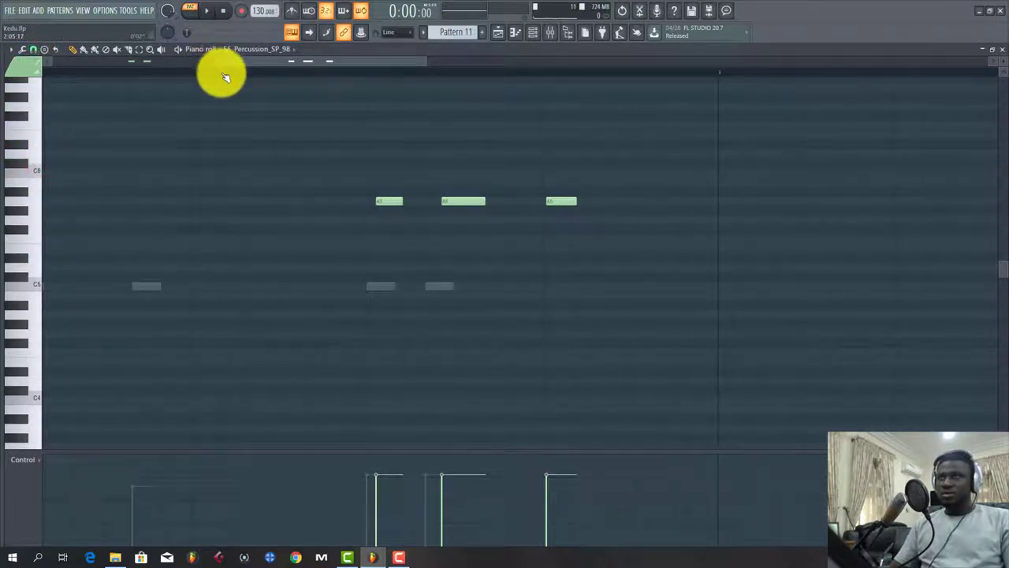
{"action": "scroll", "coordinate": [221, 75], "scroll_direction": "down", "scroll_amount": 3}
{"action": "scroll", "coordinate": [172, 65], "scroll_direction": "up", "scroll_amount": 3}
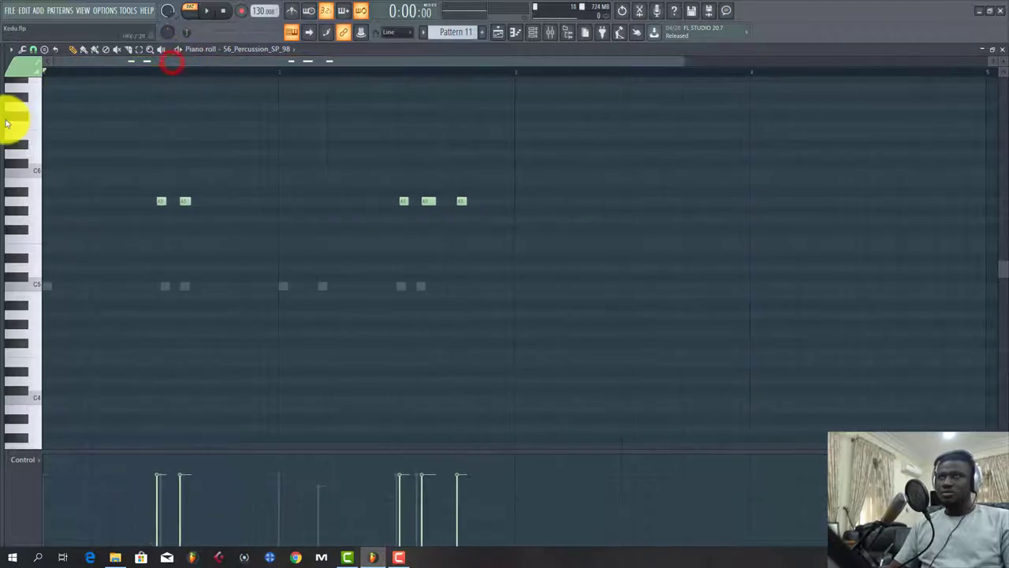
{"action": "key", "text": "space"}
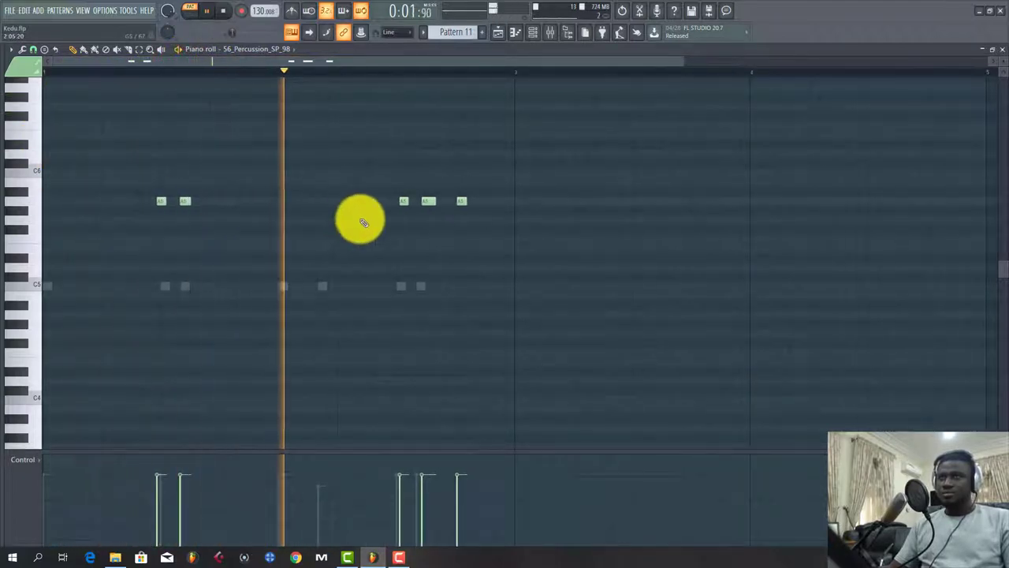
{"action": "key", "text": "space"}
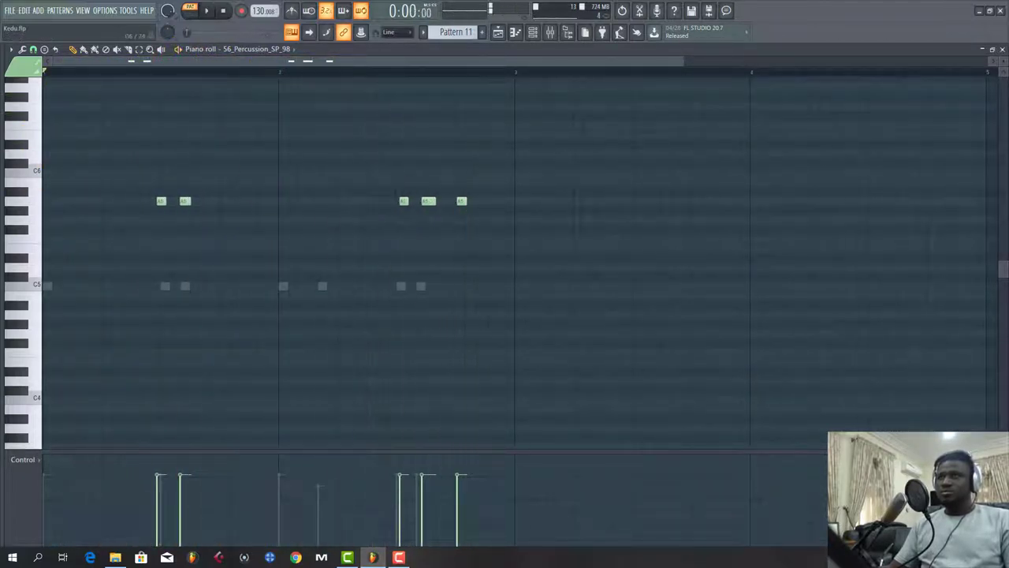
Play the 127 South American Shekere End piano roll, then close the piano roll and channel rack.
{"action": "left_click", "coordinate": [1000, 57]}
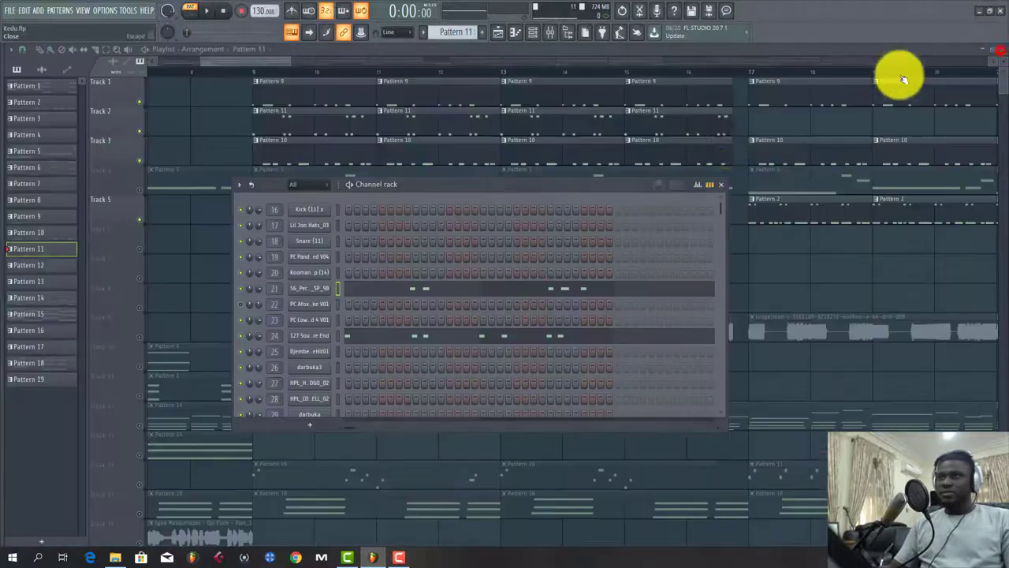
{"action": "left_click", "coordinate": [335, 339]}
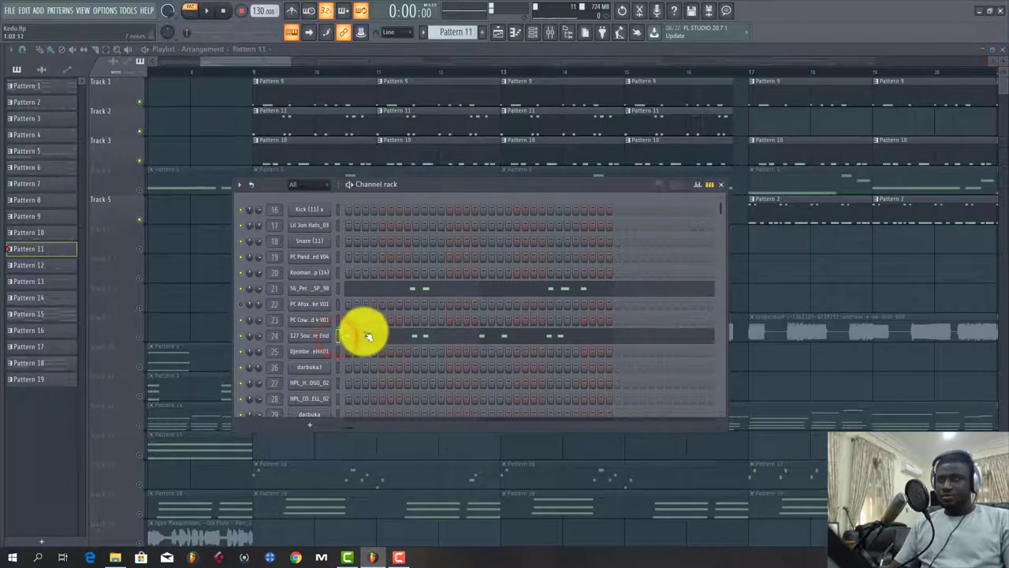
{"action": "left_click", "coordinate": [356, 338]}
{"action": "left_click", "coordinate": [27, 283]}
{"action": "key", "text": "space"}
{"action": "key", "text": "space"}
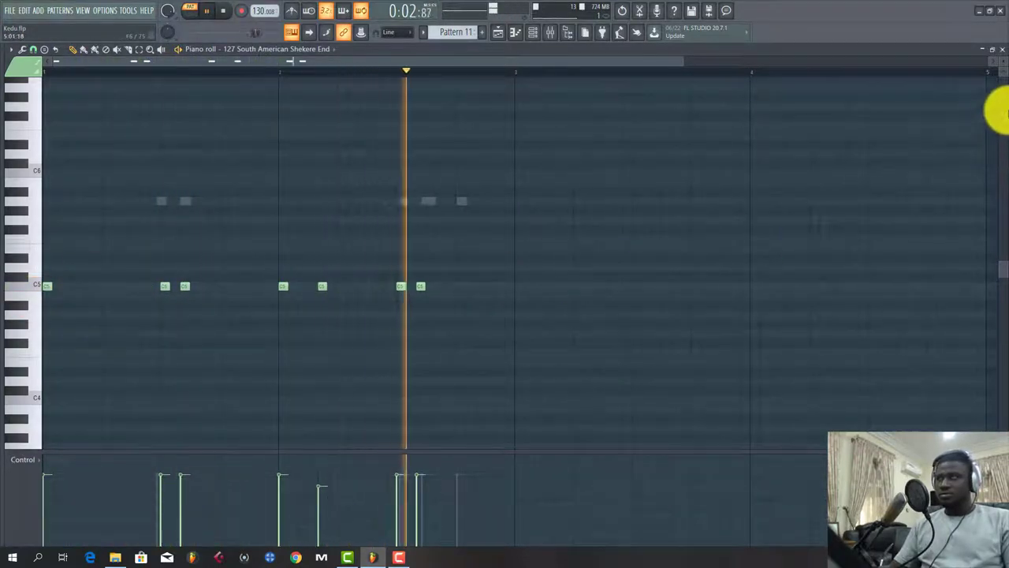
{"action": "key", "text": "space"}
{"action": "left_click", "coordinate": [1002, 49]}
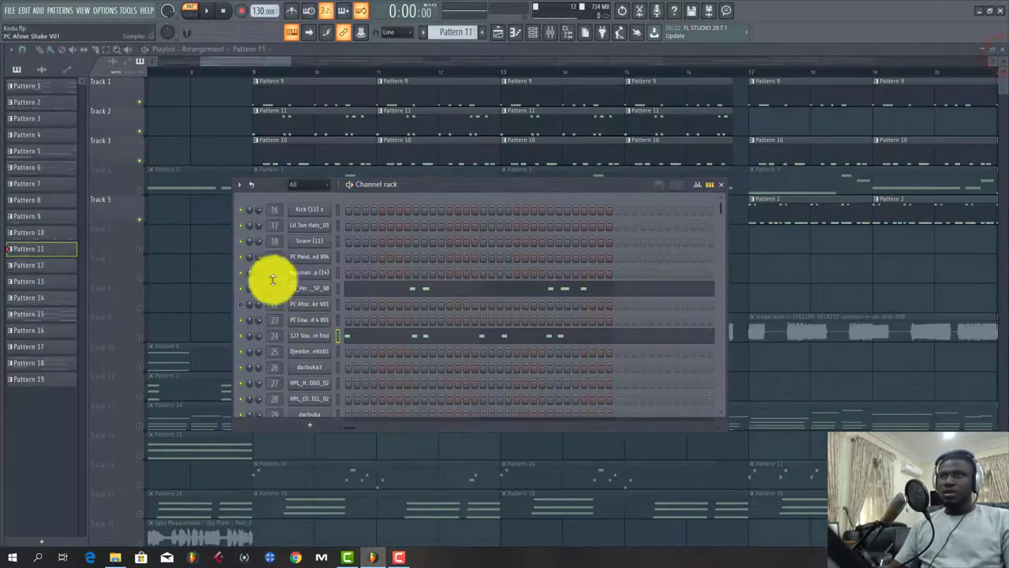
{"action": "left_click", "coordinate": [119, 231]}
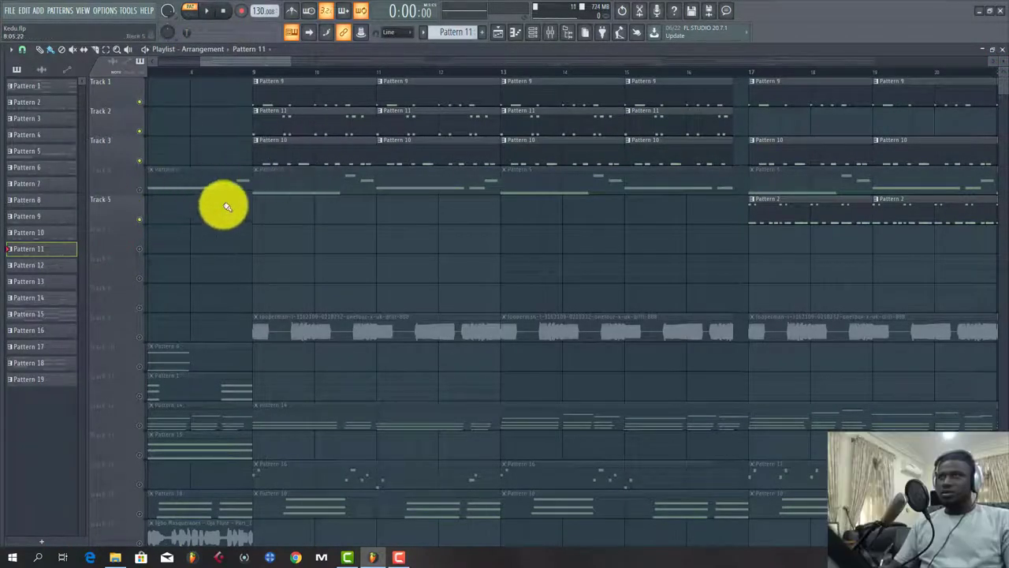
Play the arrangement from bar 9, then stop.
{"action": "scroll", "coordinate": [274, 76], "scroll_direction": "down", "scroll_amount": 3}
{"action": "left_click", "coordinate": [259, 74]}
{"action": "key", "text": "space"}
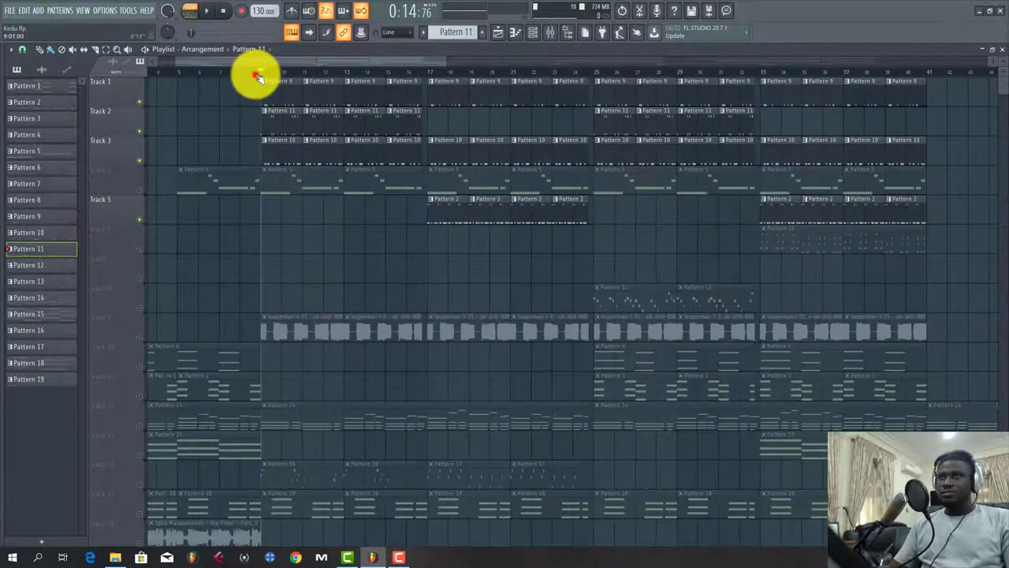
{"action": "key", "text": "space"}
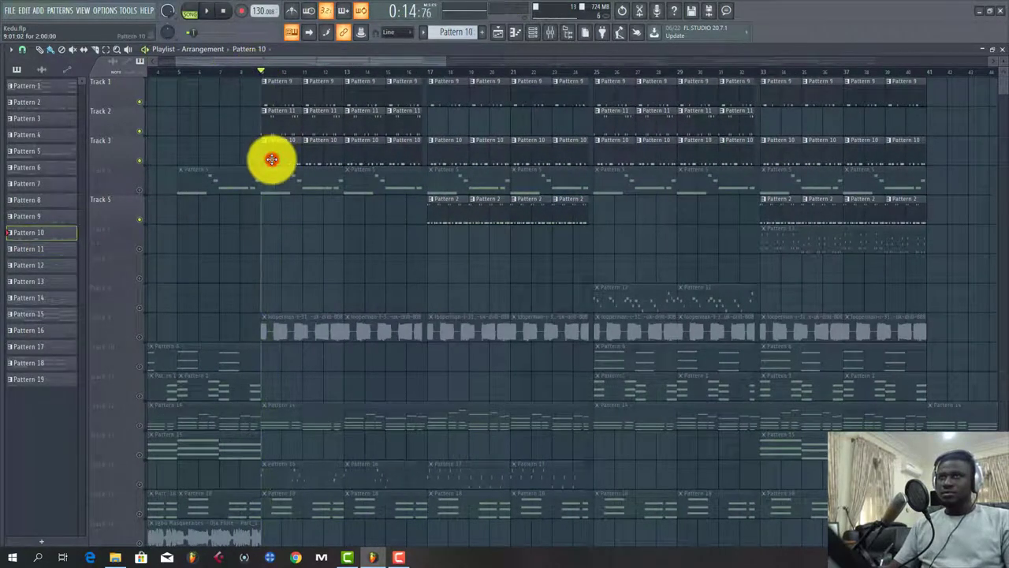
In PAT mode, play Pattern 10 alone, then open the Lil Jon Hats_03 sample settings.
{"action": "left_click", "coordinate": [532, 31]}
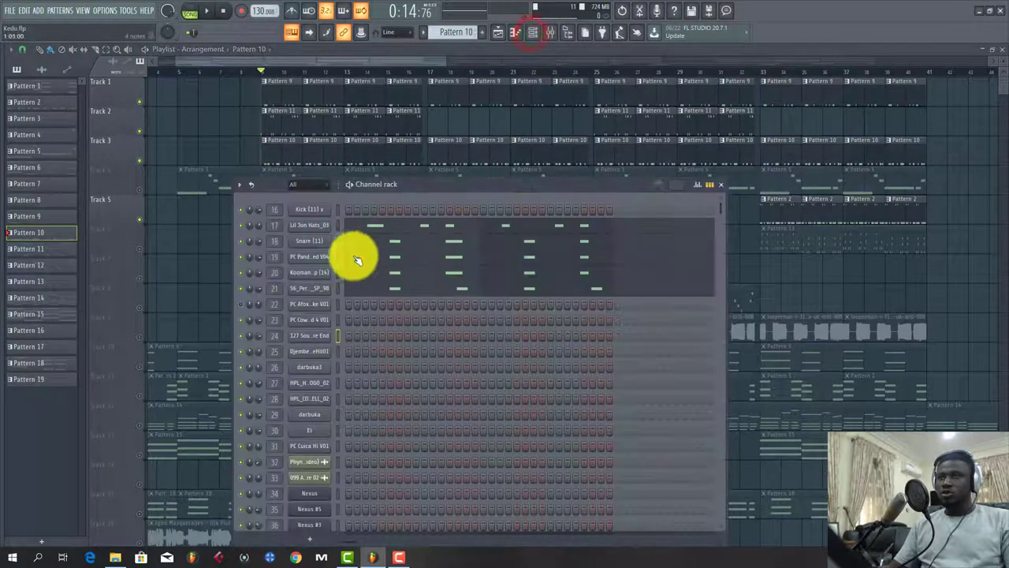
{"action": "left_click", "coordinate": [188, 12]}
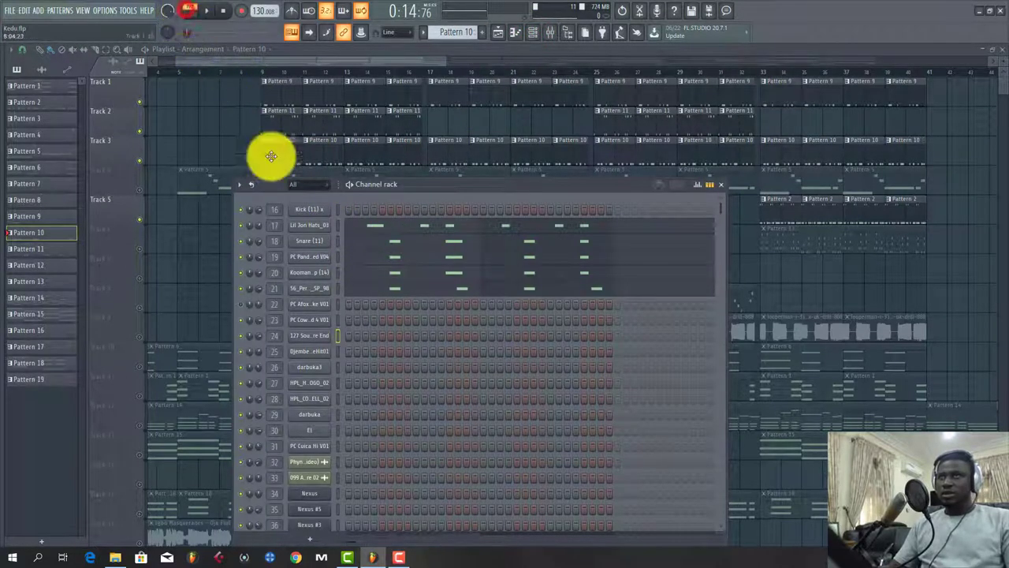
{"action": "key", "text": "space"}
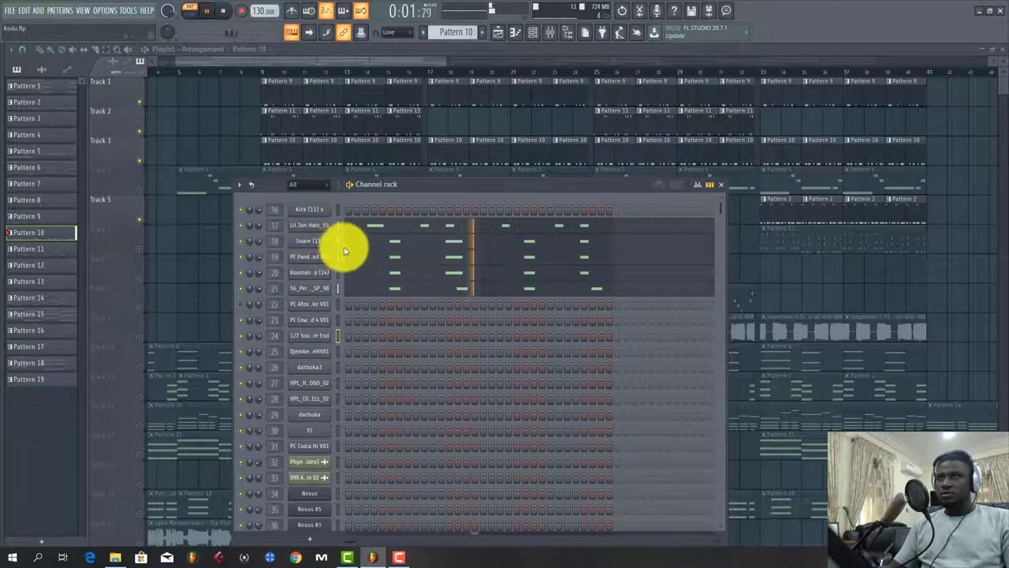
{"action": "key", "text": "space"}
{"action": "left_click", "coordinate": [336, 231]}
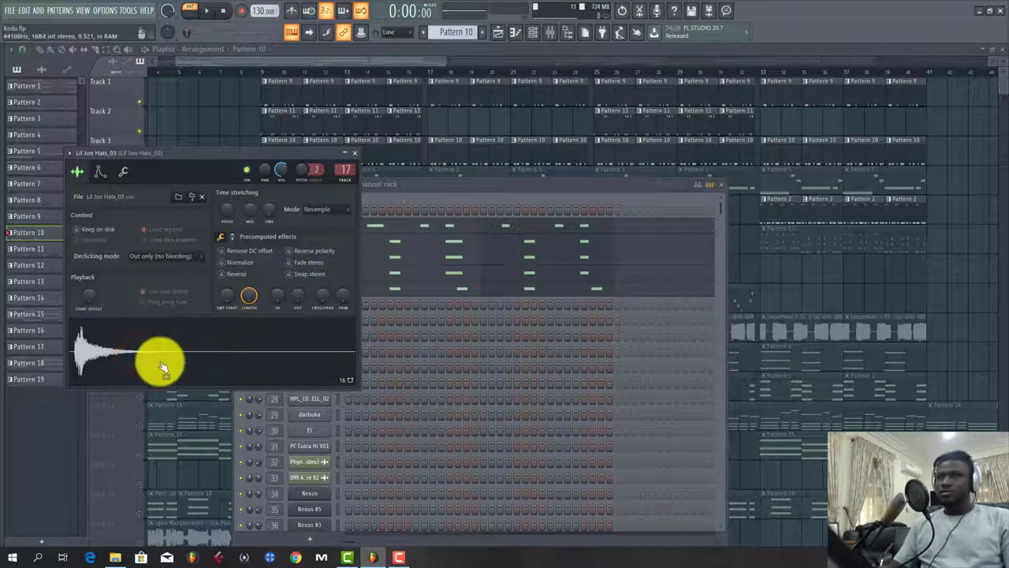
Switch to Pattern 5 and back to Pattern 10, showing its channel rack.
{"action": "left_click", "coordinate": [397, 190]}
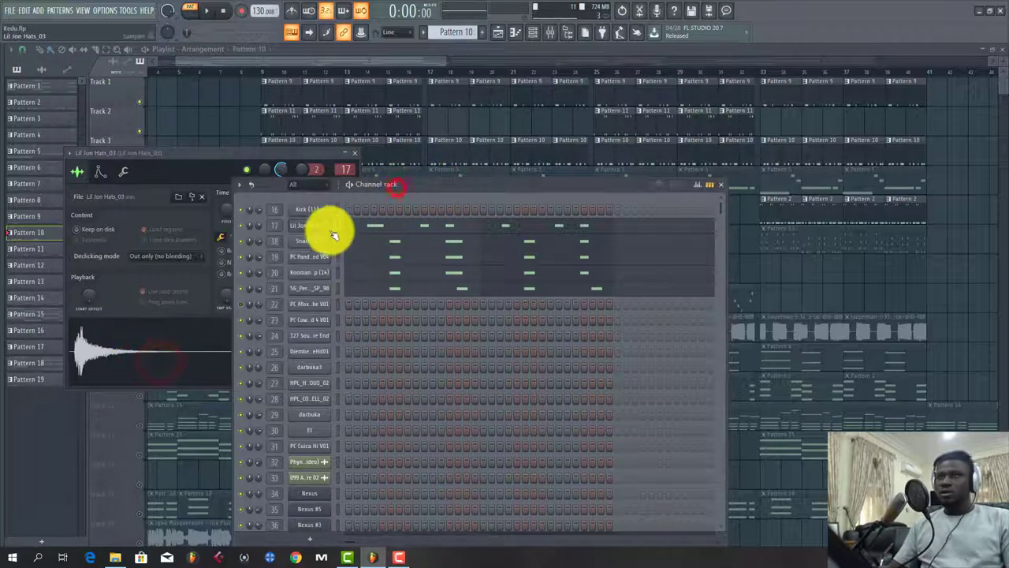
{"action": "left_click", "coordinate": [331, 241]}
{"action": "left_click", "coordinate": [410, 170]}
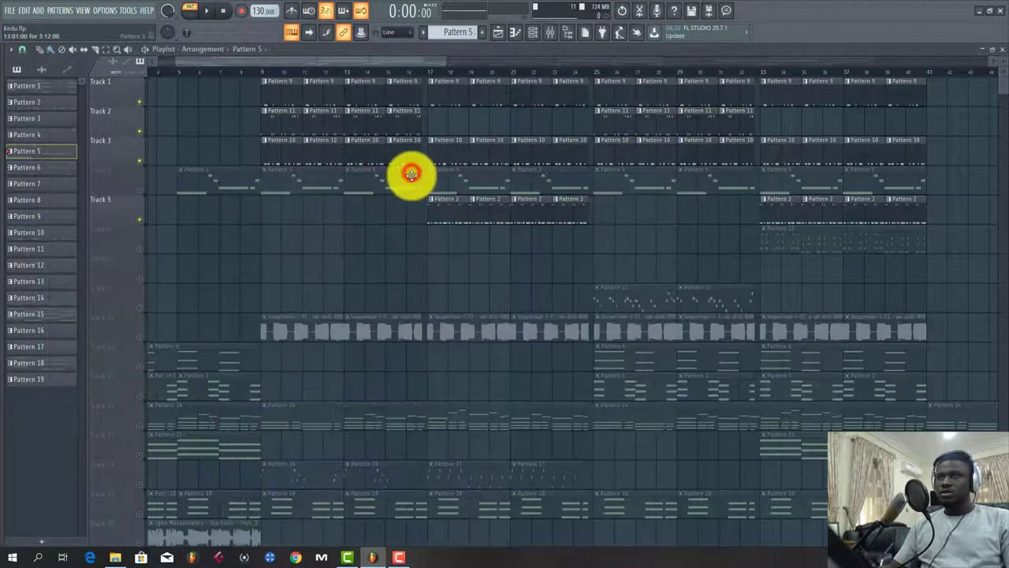
{"action": "left_click", "coordinate": [533, 32]}
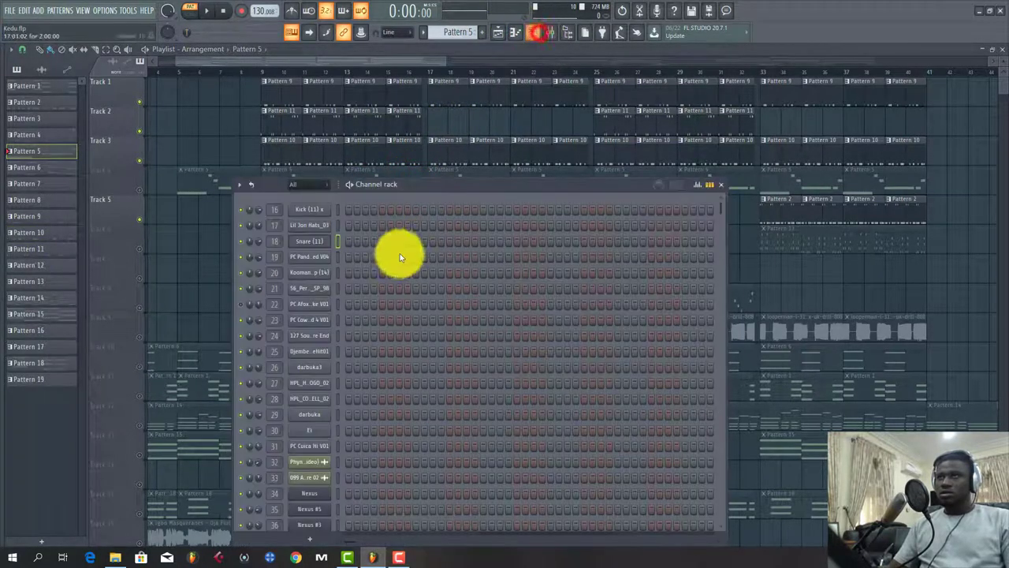
{"action": "left_click", "coordinate": [360, 151]}
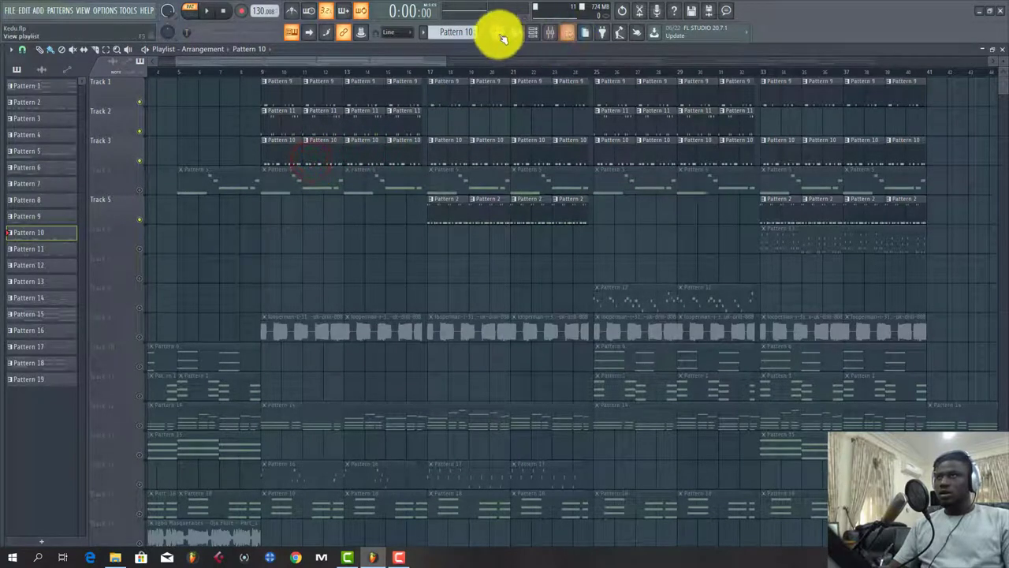
{"action": "left_click", "coordinate": [534, 33]}
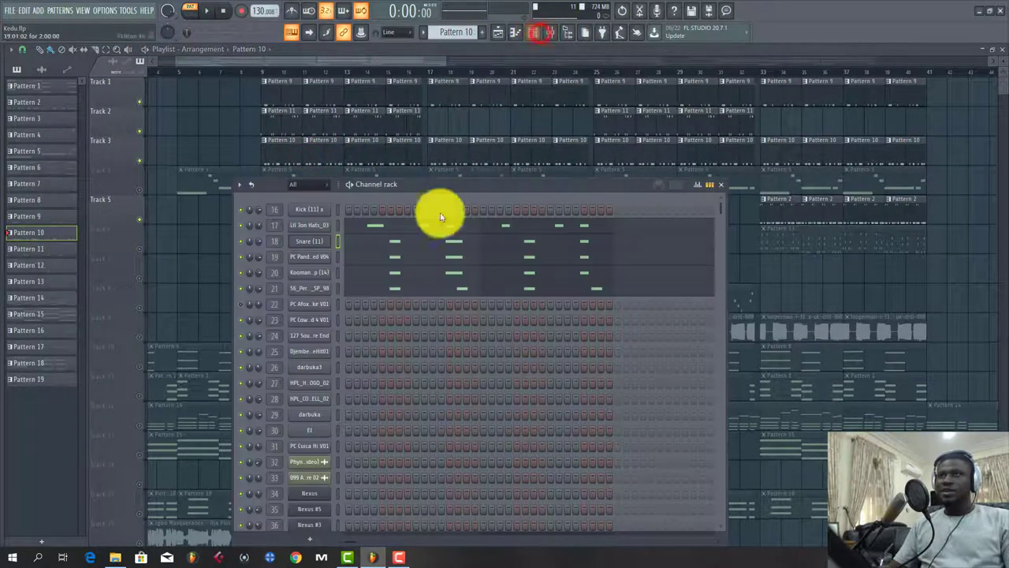
Preview Snare (11), channels 20 and 19, and 56_Percussion_SP_98, then play Pattern 10.
{"action": "left_click", "coordinate": [309, 244]}
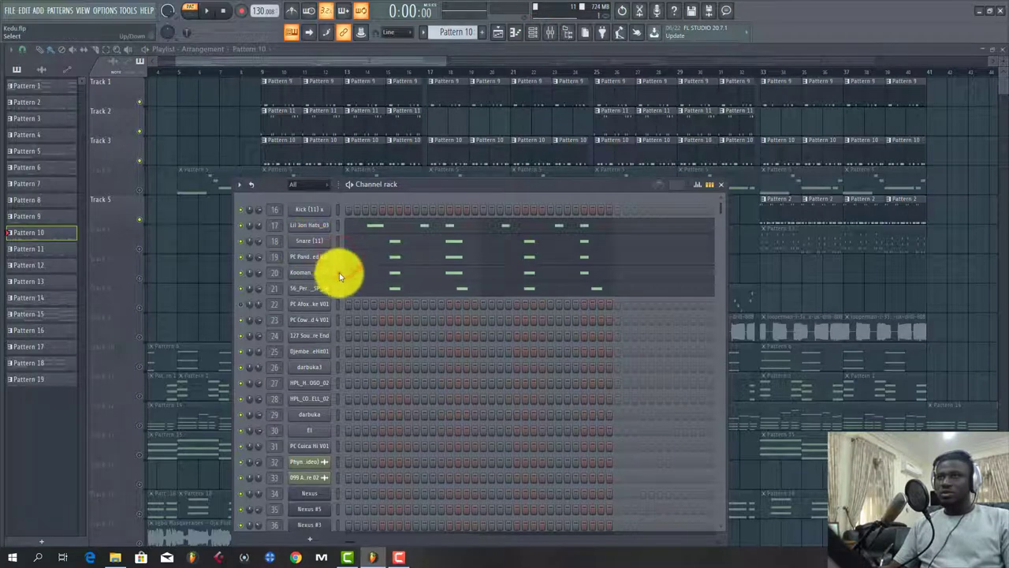
{"action": "left_click", "coordinate": [338, 274]}
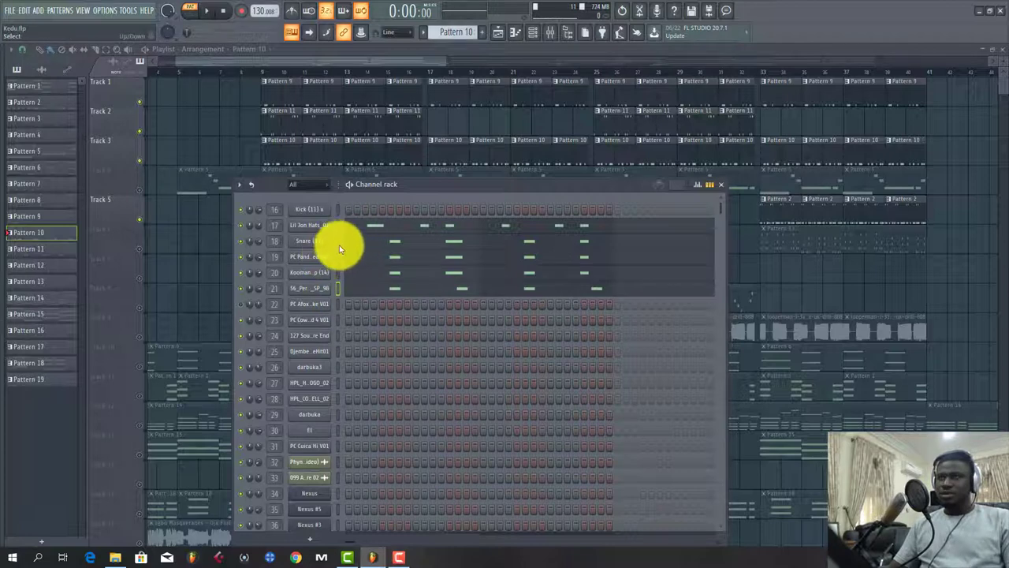
{"action": "left_click", "coordinate": [339, 254]}
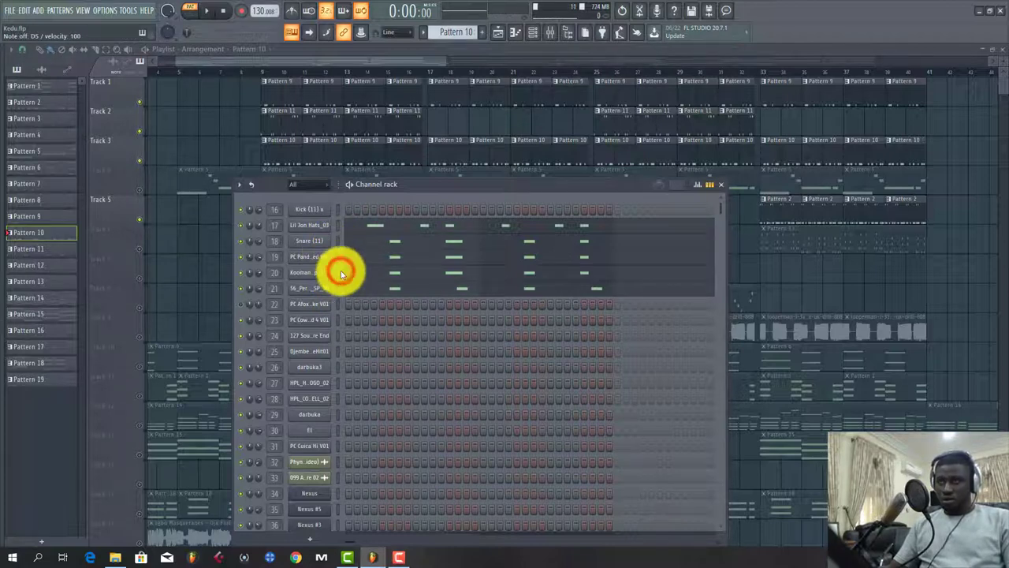
{"action": "left_click", "coordinate": [337, 289]}
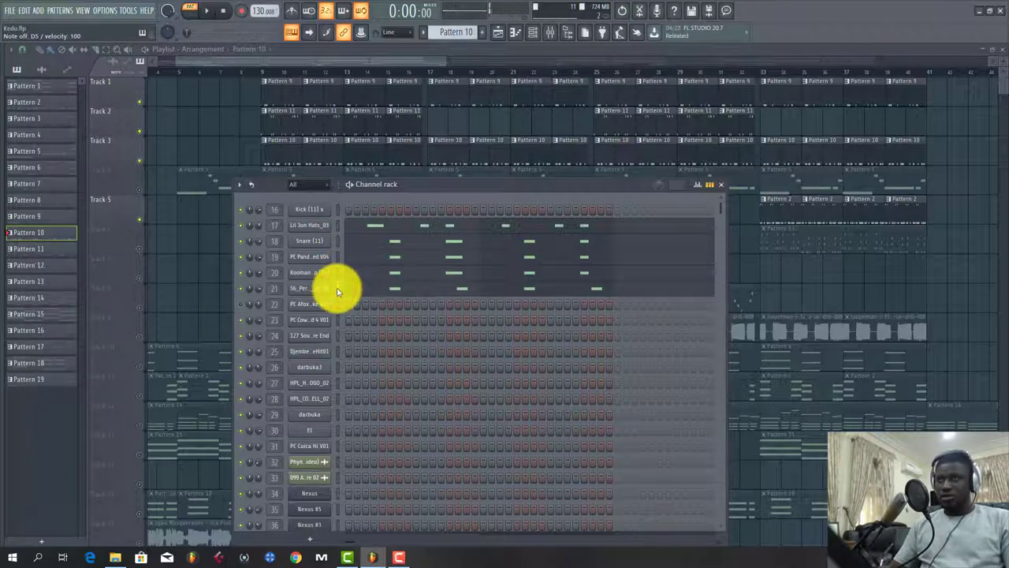
{"action": "key", "text": "space"}
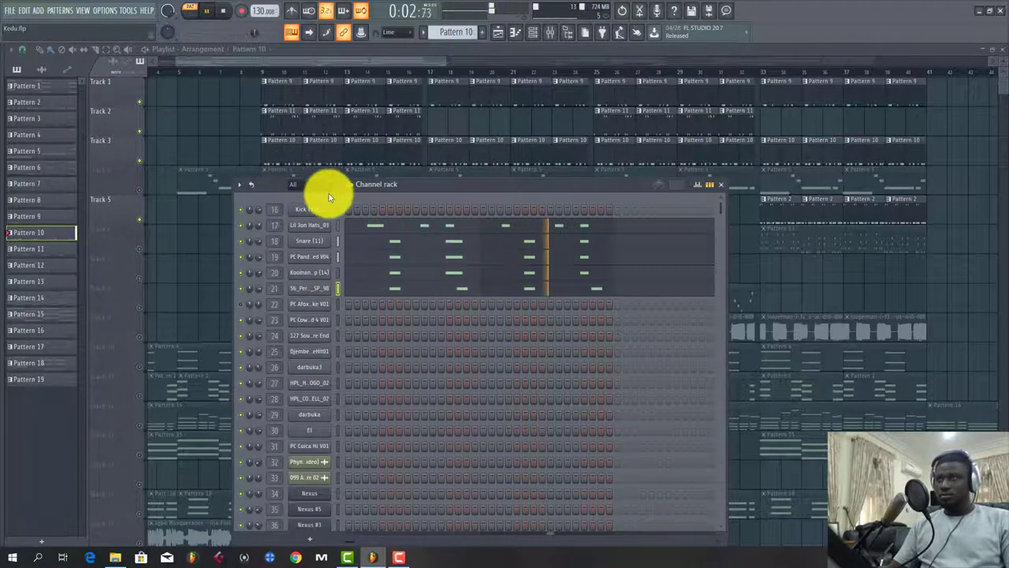
{"action": "left_click", "coordinate": [455, 294]}
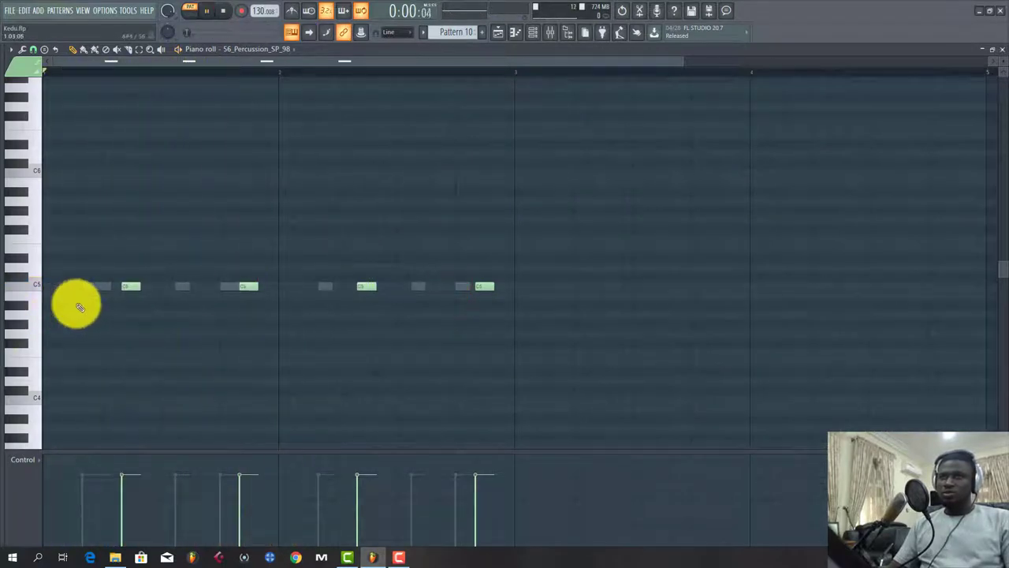
{"action": "key", "text": "space"}
{"action": "left_click", "coordinate": [131, 288]}
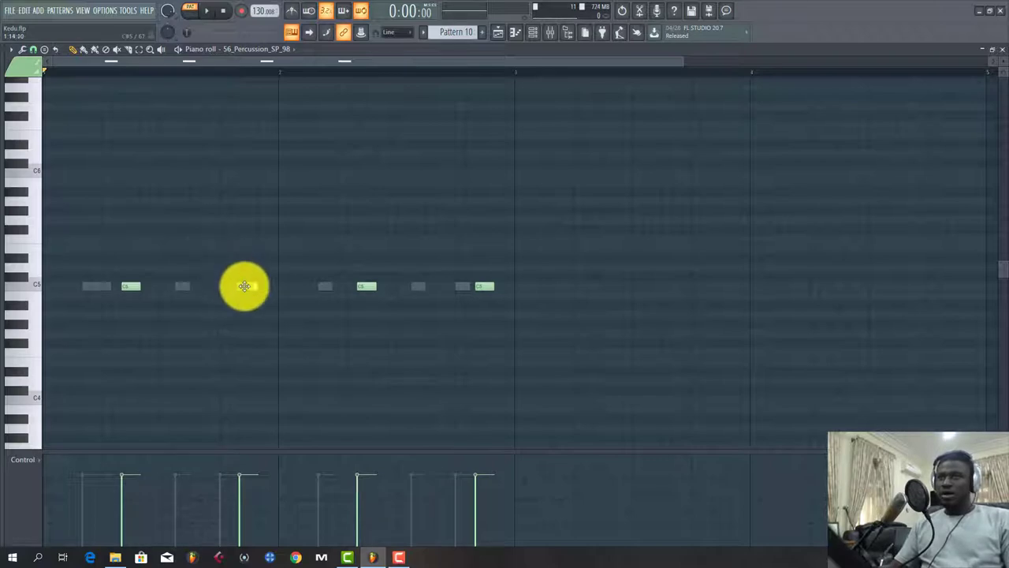
{"action": "key", "text": "space"}
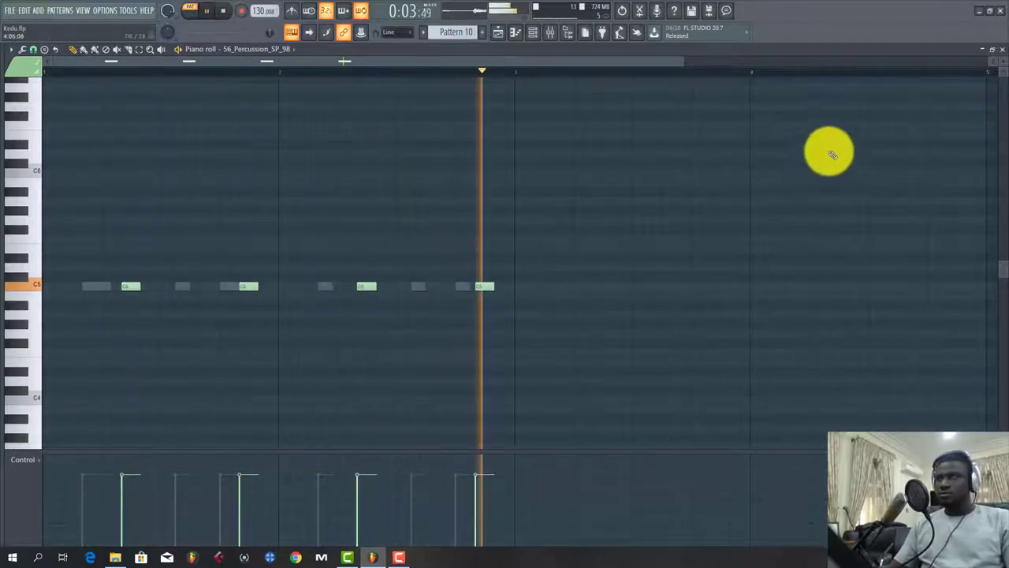
{"action": "key", "text": "space"}
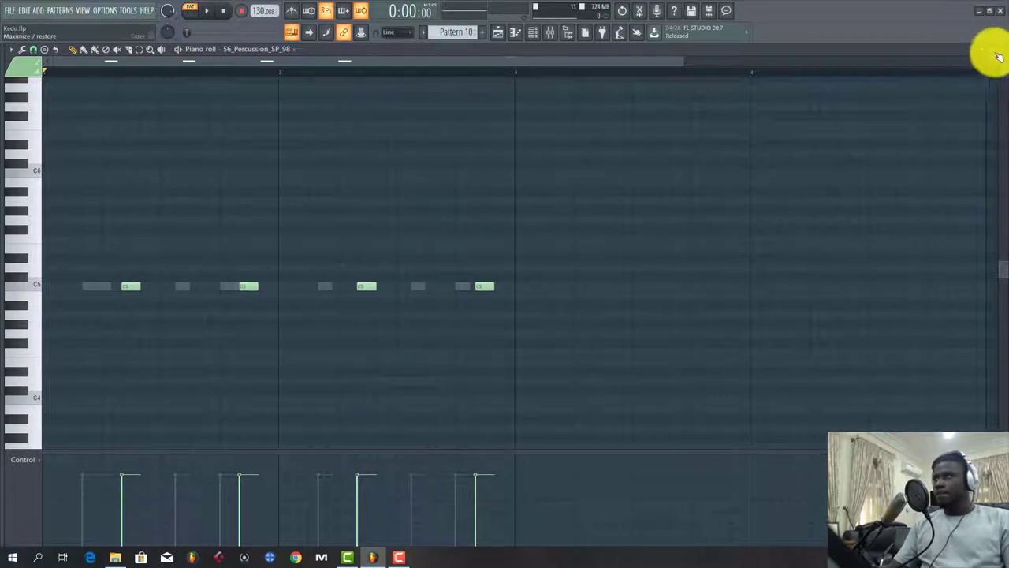
{"action": "left_click", "coordinate": [1000, 49]}
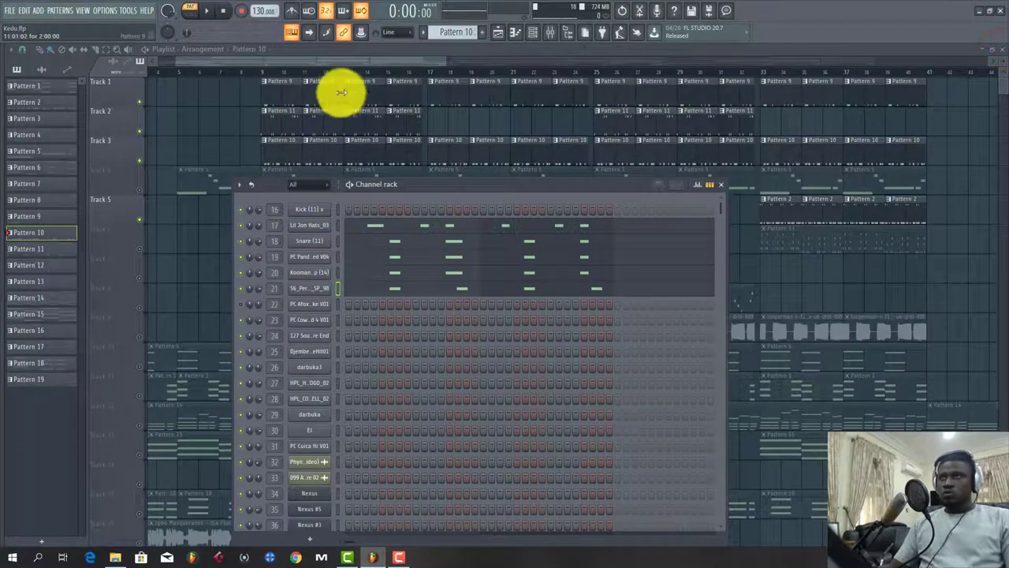
Zoom the playlist to bar 15, play and stop, then move the playhead to bar 17.
{"action": "left_click", "coordinate": [349, 63]}
{"action": "left_click_drag", "start_coordinate": [310, 63], "coordinate": [343, 56]}
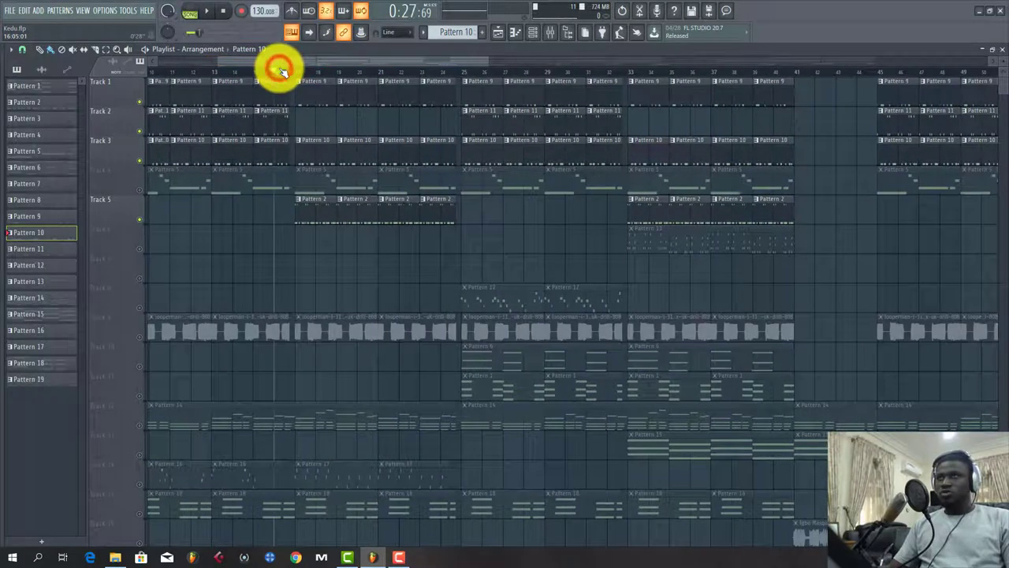
{"action": "scroll", "coordinate": [282, 72], "scroll_direction": "up", "scroll_amount": 1}
{"action": "left_click_drag", "start_coordinate": [282, 71], "coordinate": [259, 75]}
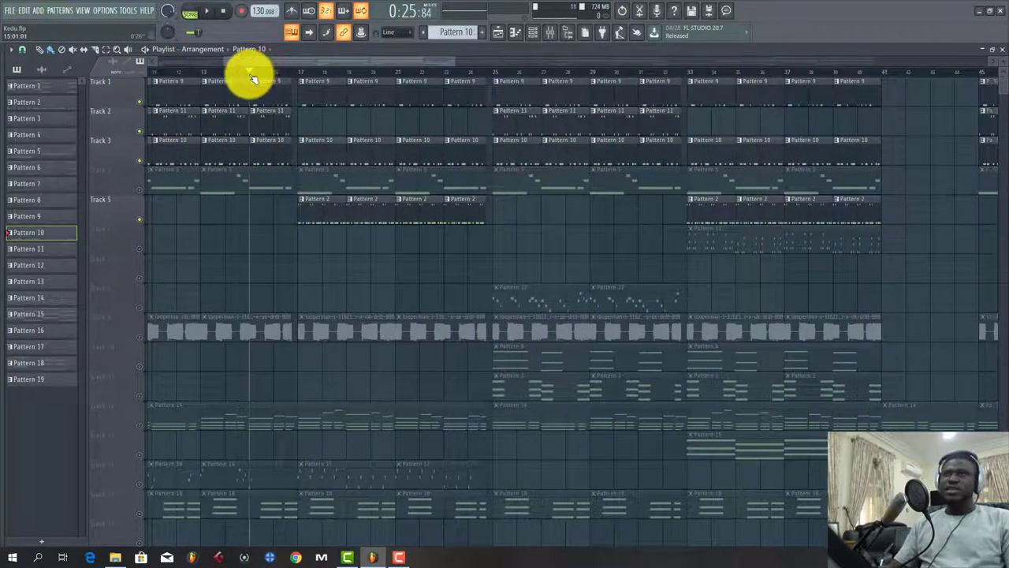
{"action": "key", "text": "space"}
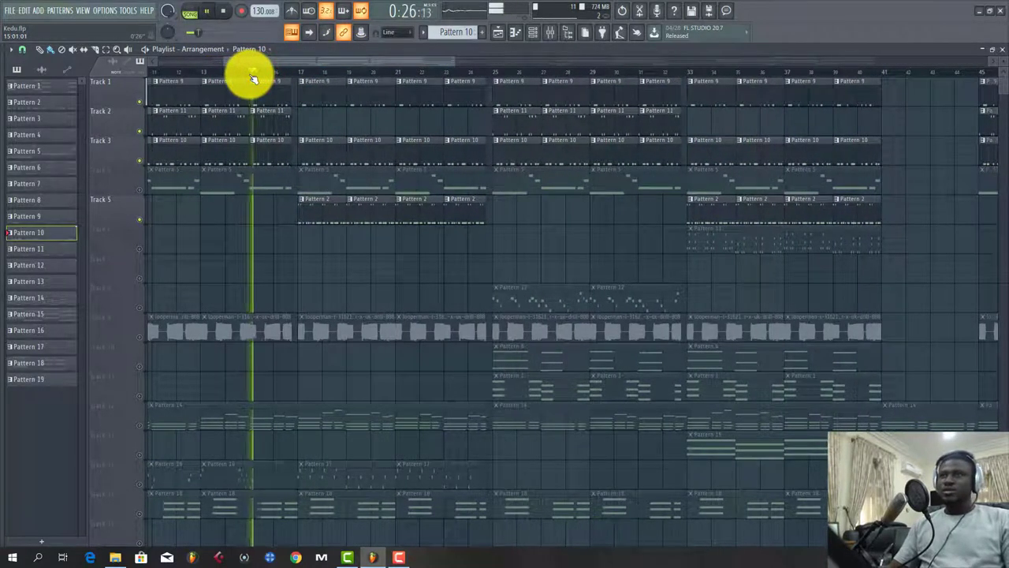
{"action": "key", "text": "space"}
{"action": "left_click", "coordinate": [298, 74]}
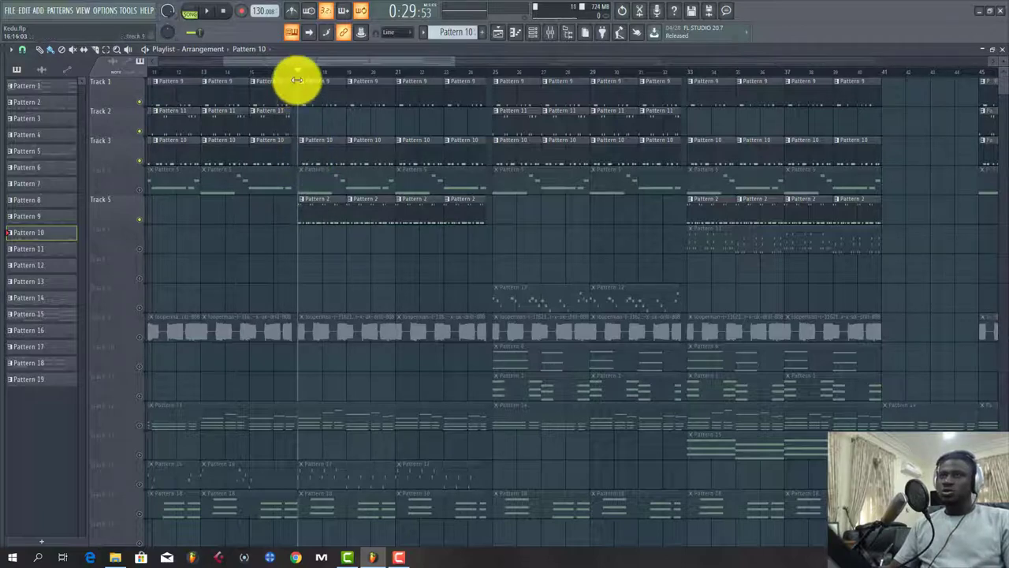
{"action": "scroll", "coordinate": [299, 75], "scroll_direction": "up", "scroll_amount": 5}
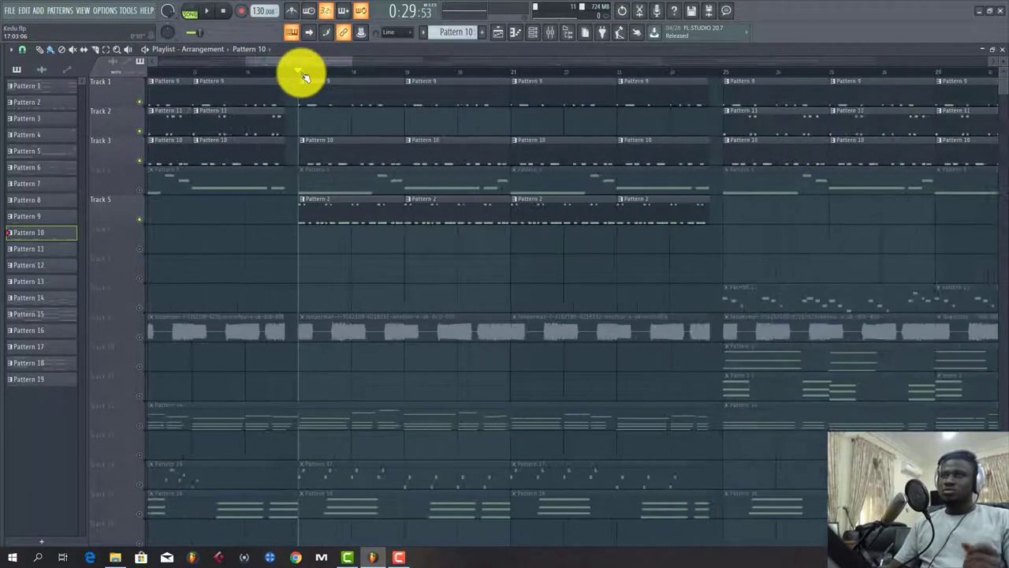
{"action": "scroll", "coordinate": [302, 73], "scroll_direction": "down", "scroll_amount": 1}
Make Pattern 2 current, show its channel rack, play, and switch to PAT mode.
{"action": "left_click", "coordinate": [332, 215]}
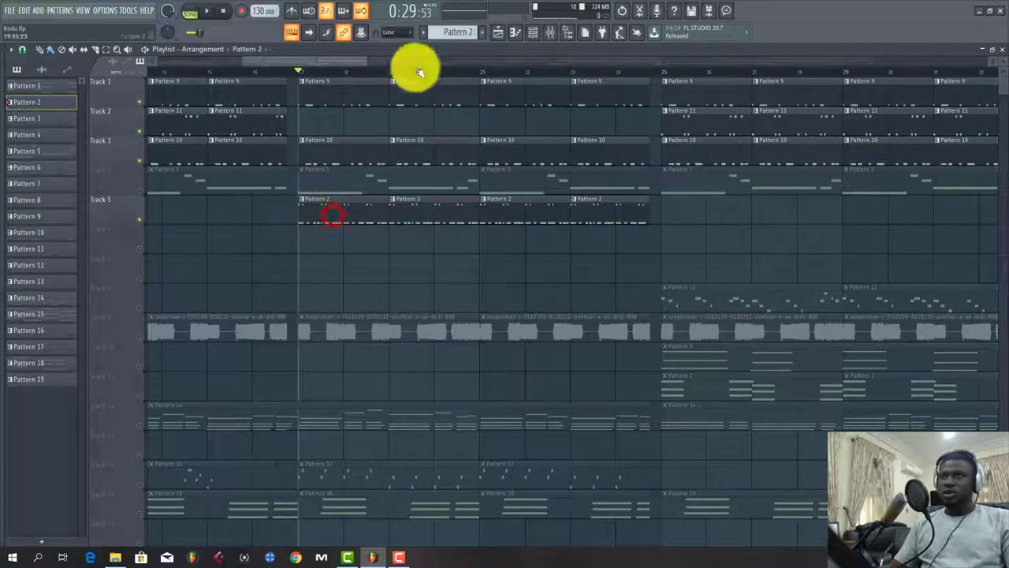
{"action": "left_click", "coordinate": [533, 33]}
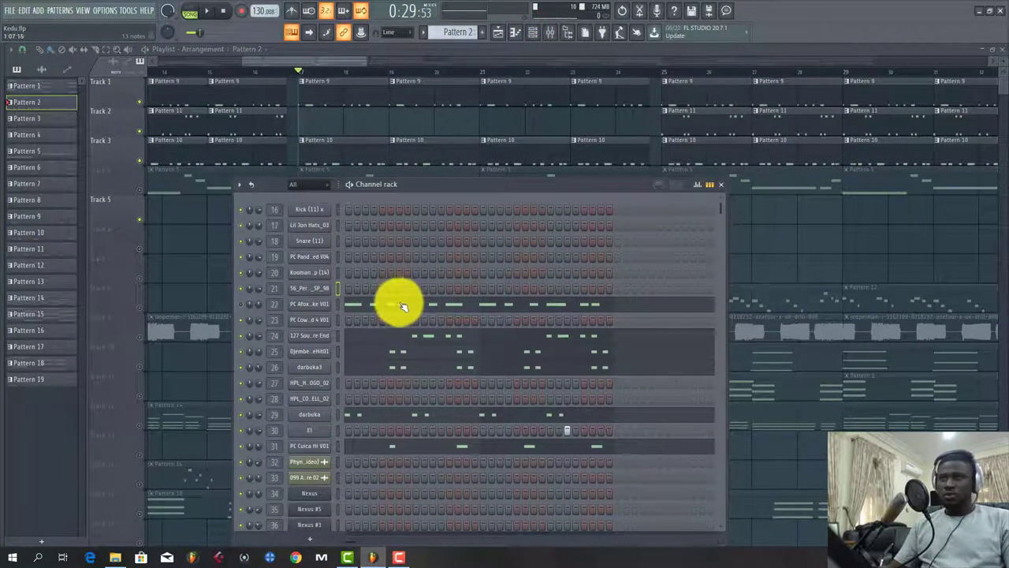
{"action": "key", "text": "space"}
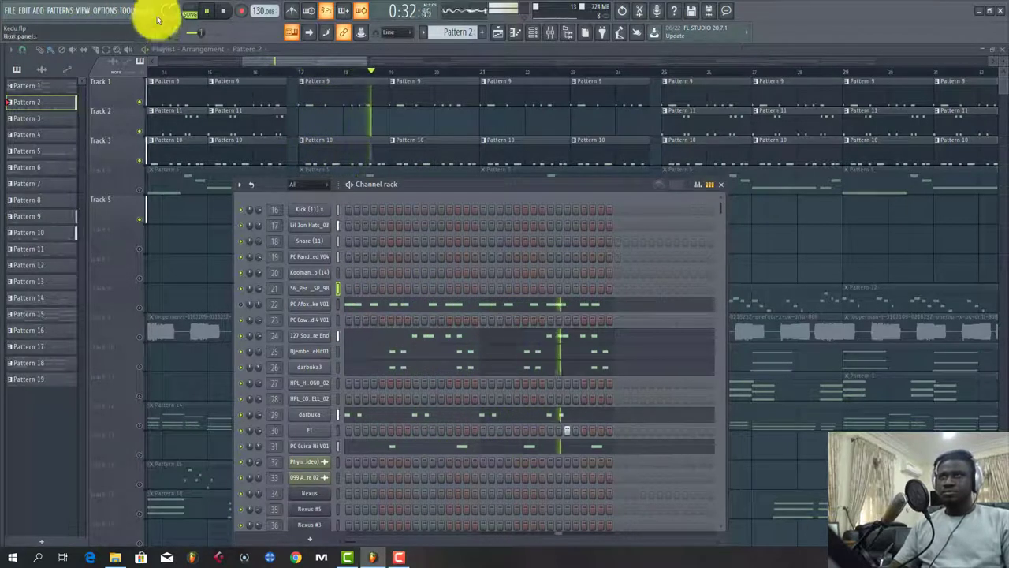
{"action": "left_click", "coordinate": [189, 12]}
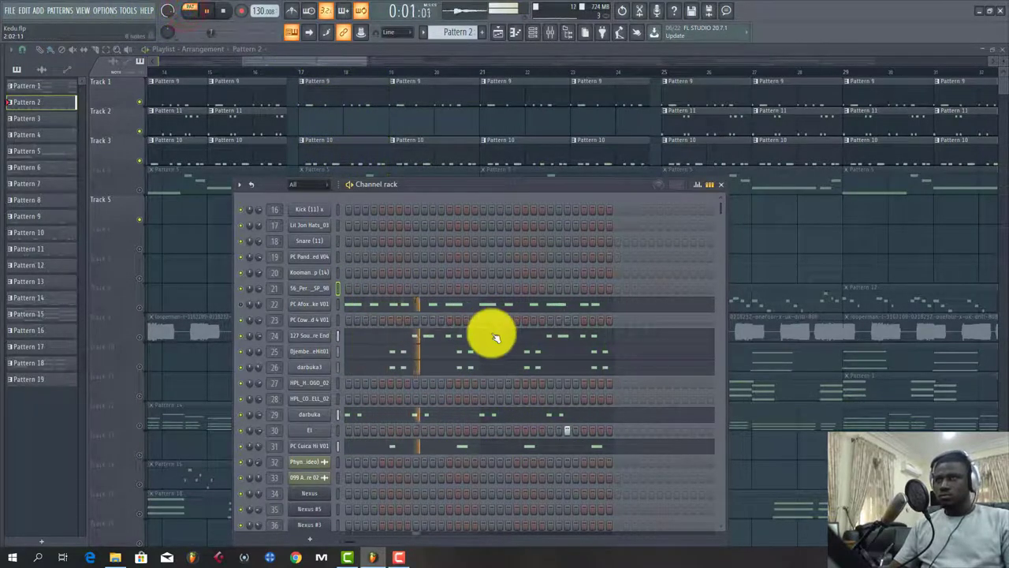
Open the Djembe sample settings, play the pattern, and open the darbuka piano roll.
{"action": "left_click", "coordinate": [332, 347]}
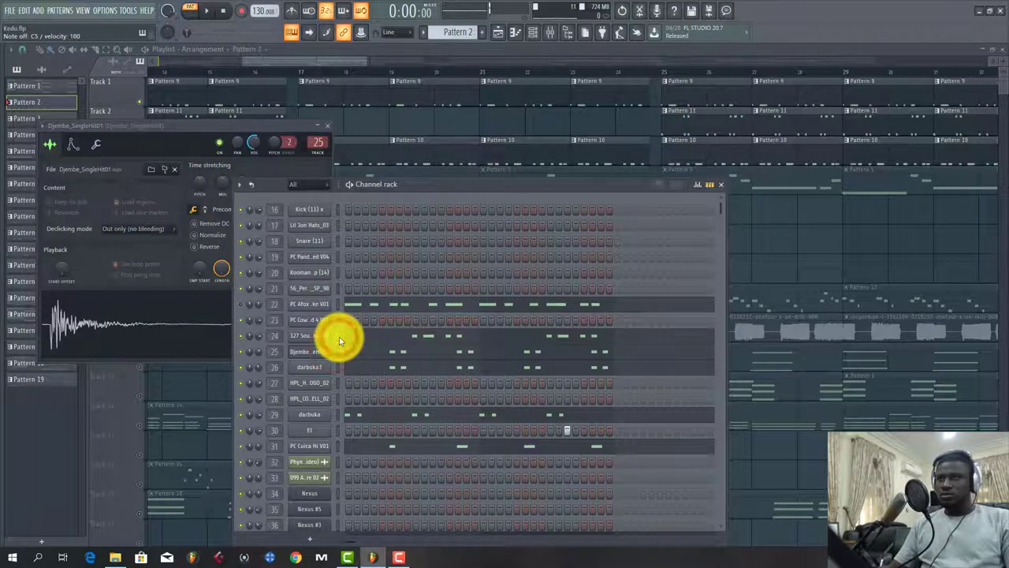
{"action": "key", "text": "space"}
{"action": "key", "text": "space"}
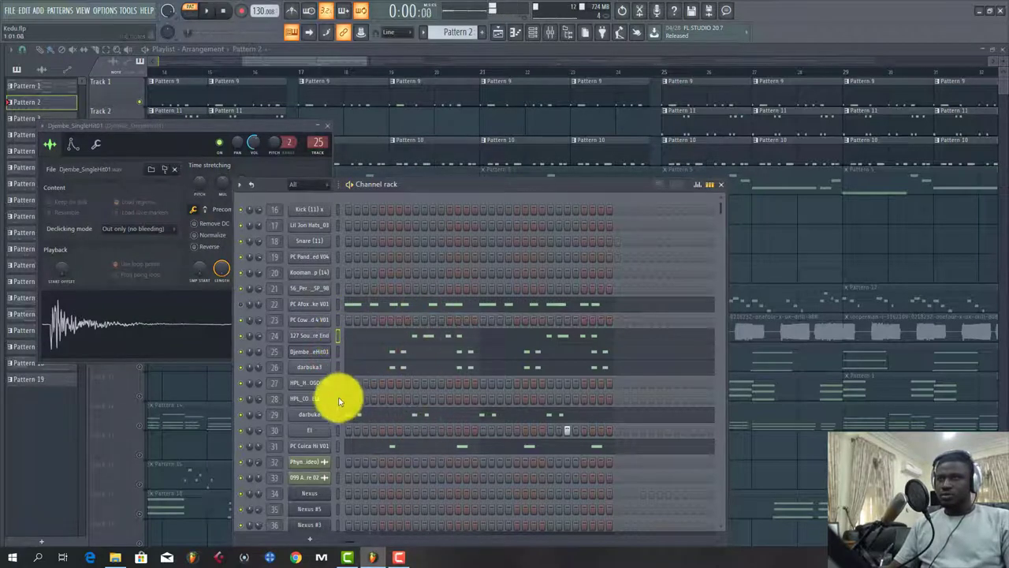
{"action": "left_click", "coordinate": [332, 422]}
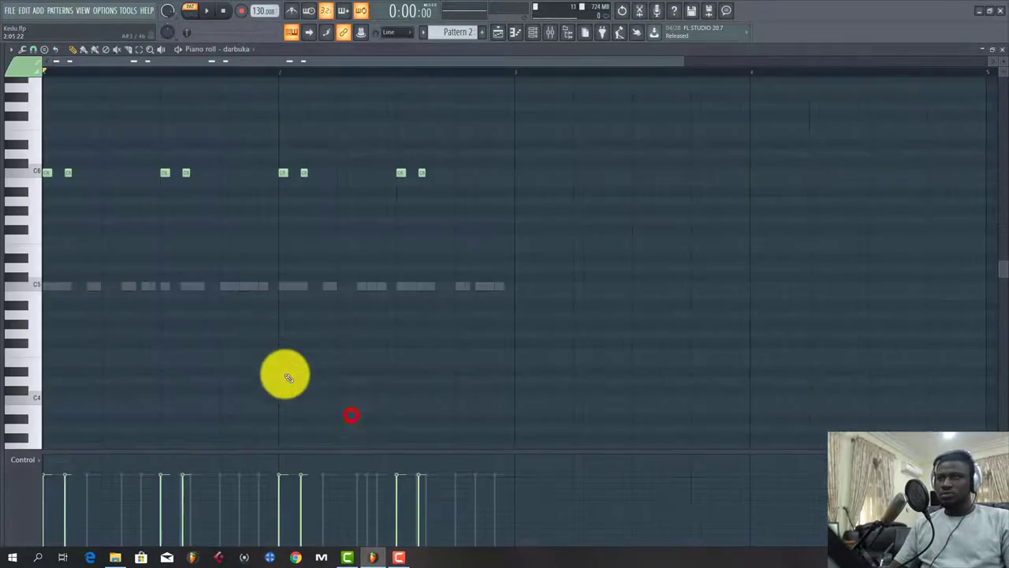
{"action": "left_click", "coordinate": [350, 414]}
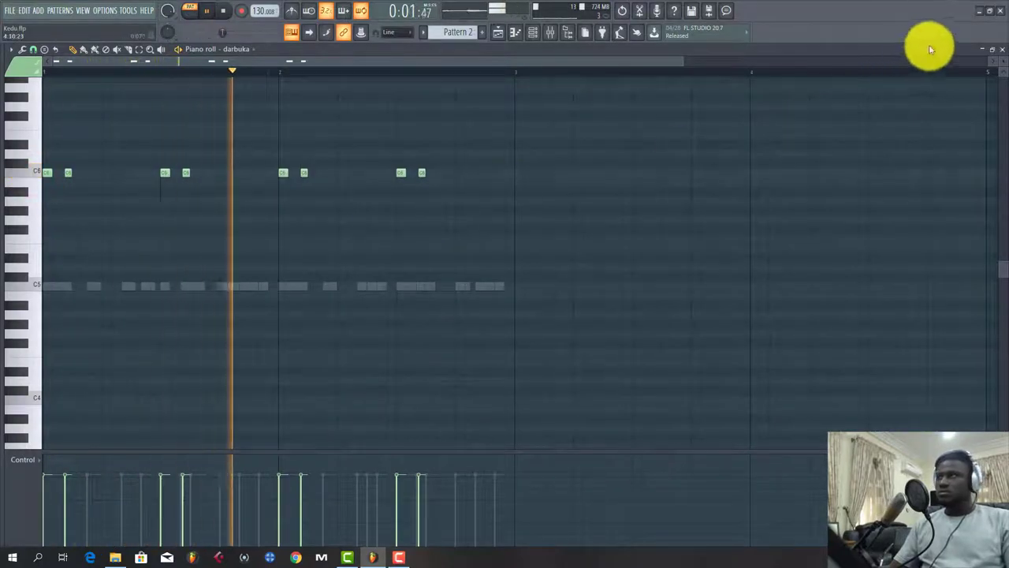
Close the darbuka piano roll, then play the Djembe piano roll and close it.
{"action": "left_click", "coordinate": [1001, 49]}
{"action": "key", "text": "space"}
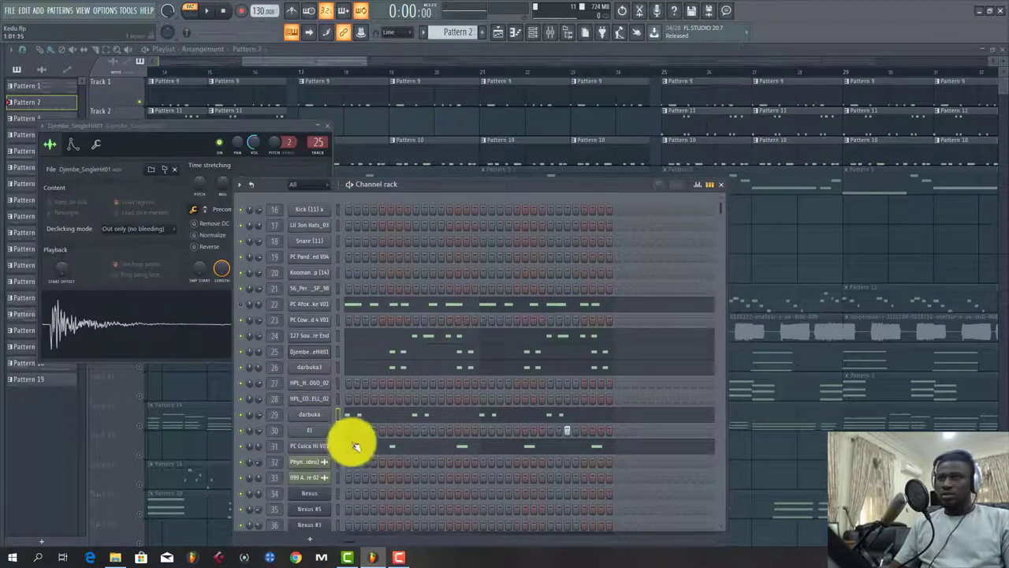
{"action": "left_click", "coordinate": [350, 350]}
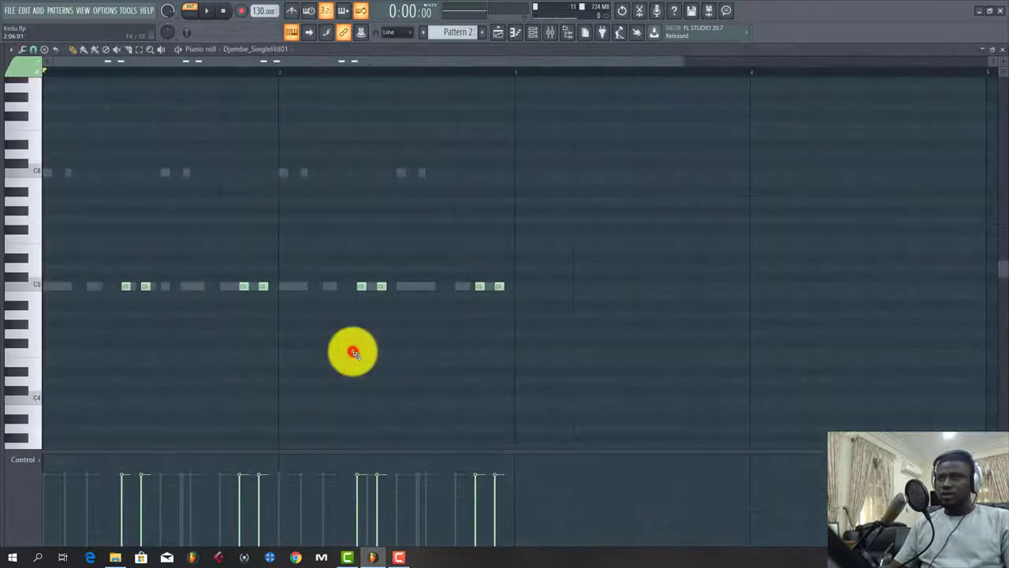
{"action": "key", "text": "space"}
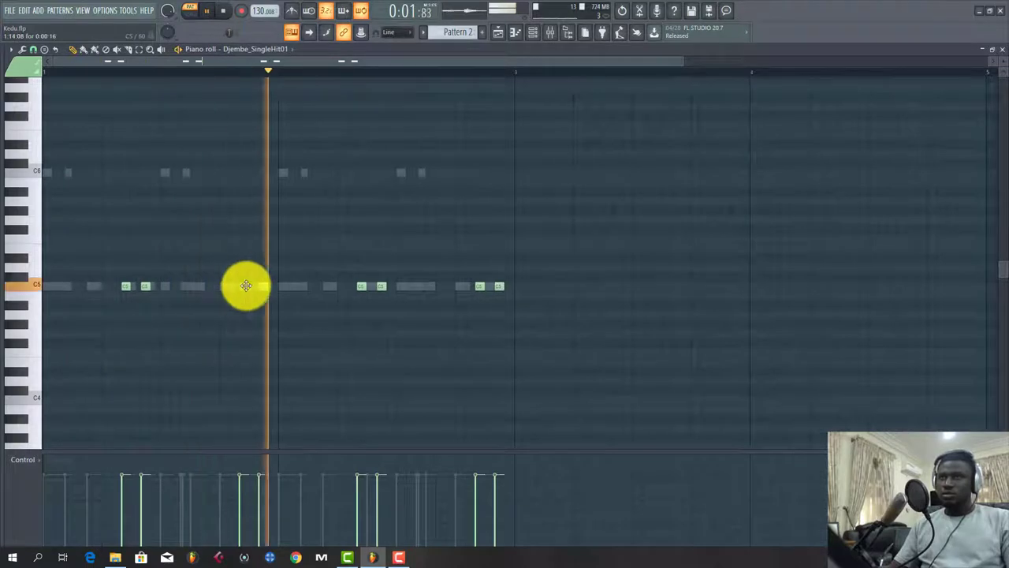
{"action": "key", "text": "space"}
{"action": "left_click", "coordinate": [1001, 49]}
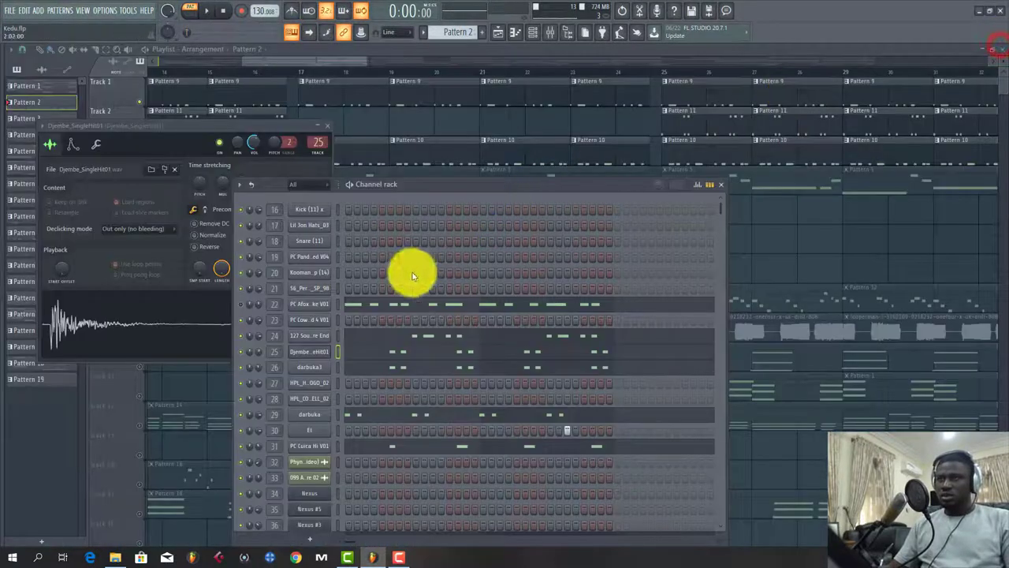
Preview the percussion, darbuka and Djembe channel sounds.
{"action": "left_click", "coordinate": [336, 367]}
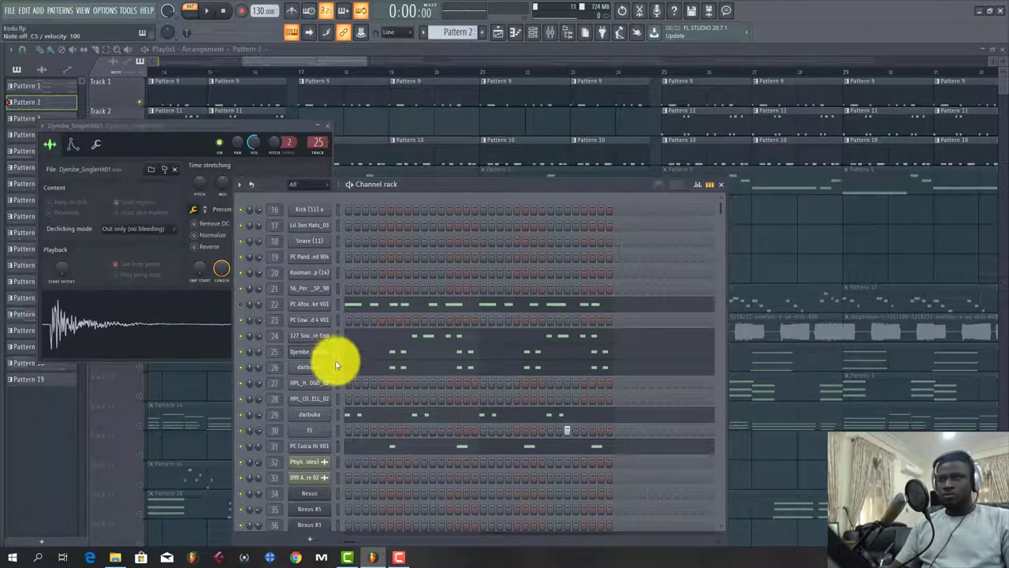
{"action": "left_click", "coordinate": [337, 368]}
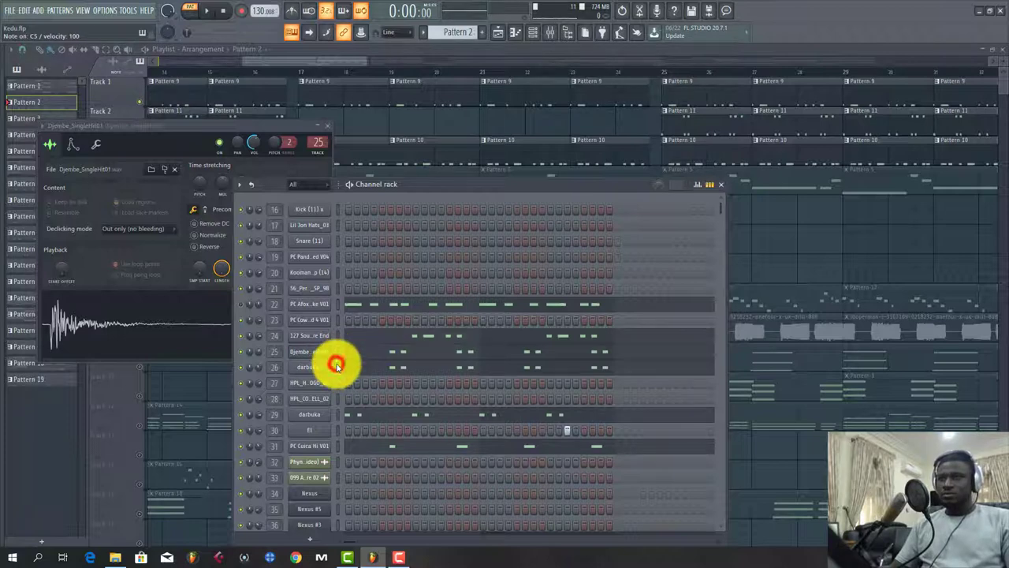
{"action": "left_click", "coordinate": [336, 352]}
{"action": "left_click", "coordinate": [338, 354]}
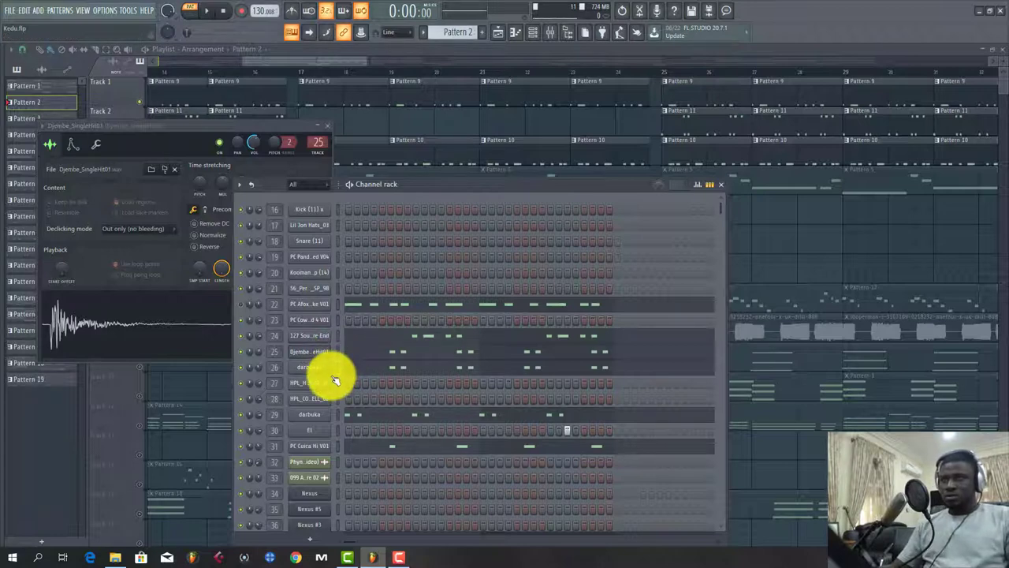
Open the 127 South American Shekere End piano roll, fit the whole pattern, and play it.
{"action": "left_click", "coordinate": [327, 336]}
{"action": "left_click", "coordinate": [386, 335]}
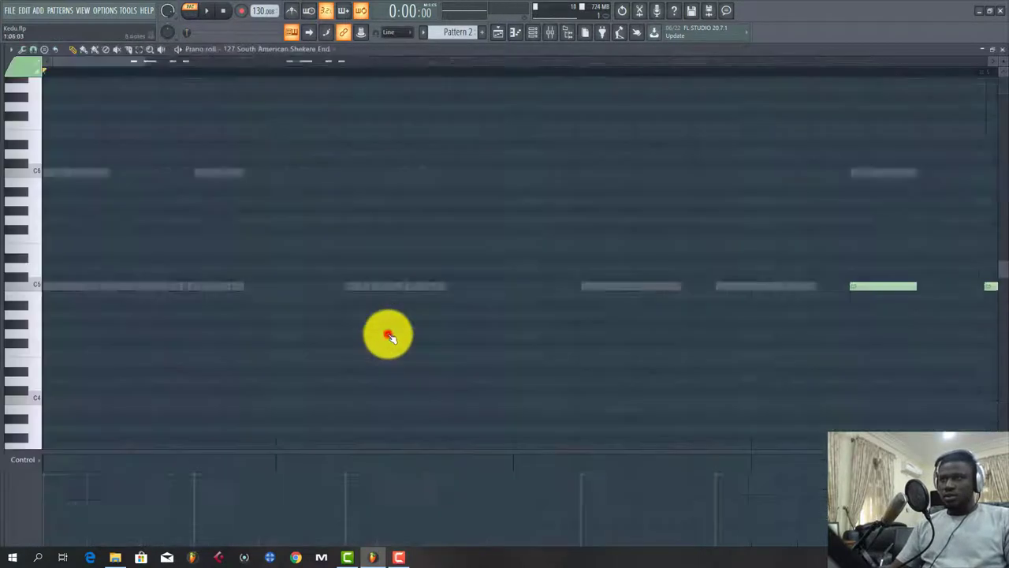
{"action": "left_click", "coordinate": [305, 61]}
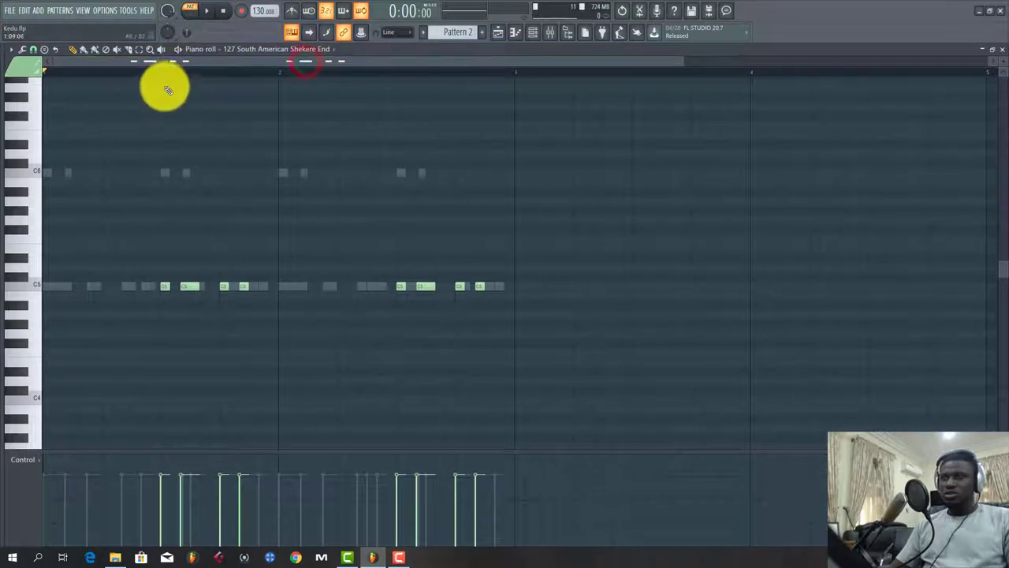
{"action": "key", "text": "space"}
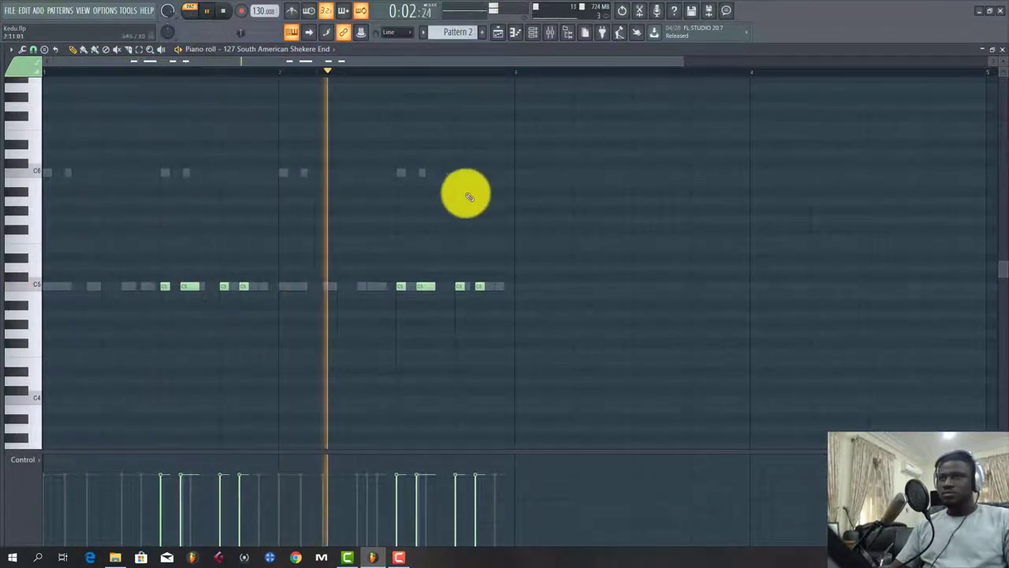
Close the Shekere End piano roll, stop playback, and preview the El and PC Cuica Hi V01 channels.
{"action": "left_click", "coordinate": [1001, 52]}
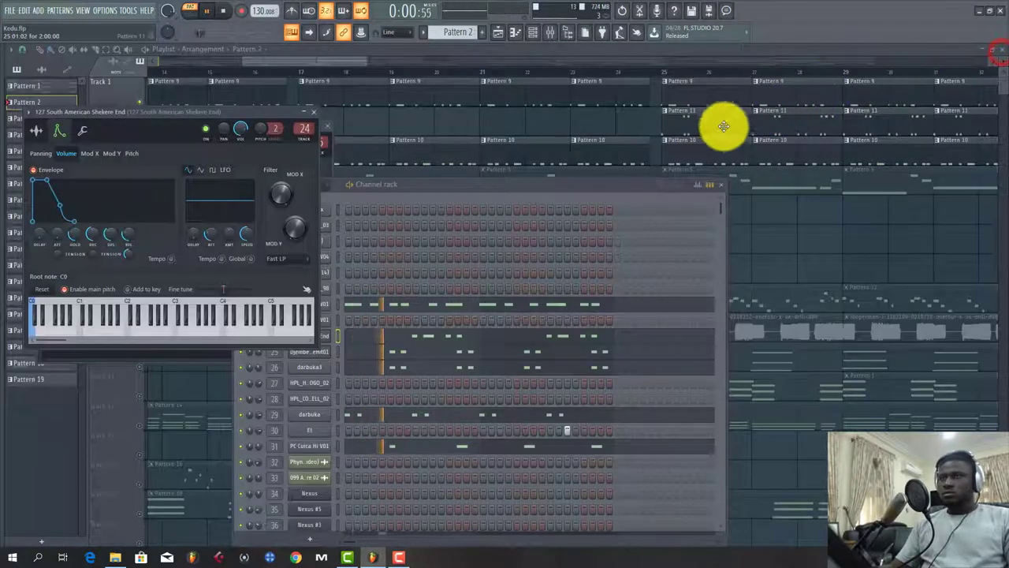
{"action": "key", "text": "space"}
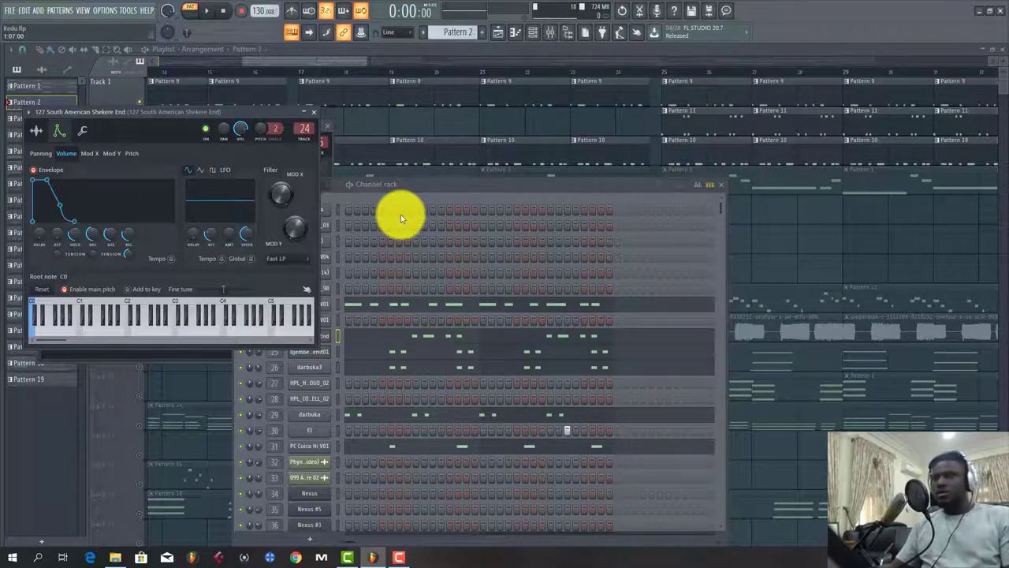
{"action": "left_click", "coordinate": [410, 190]}
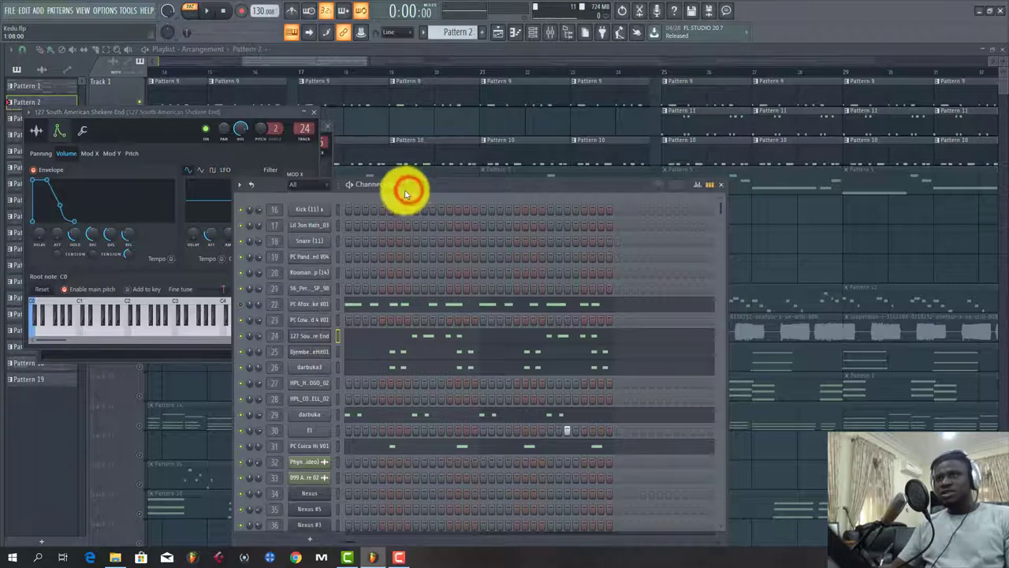
{"action": "scroll", "coordinate": [354, 303], "scroll_direction": "down", "scroll_amount": 3}
{"action": "scroll", "coordinate": [352, 311], "scroll_direction": "down", "scroll_amount": 2}
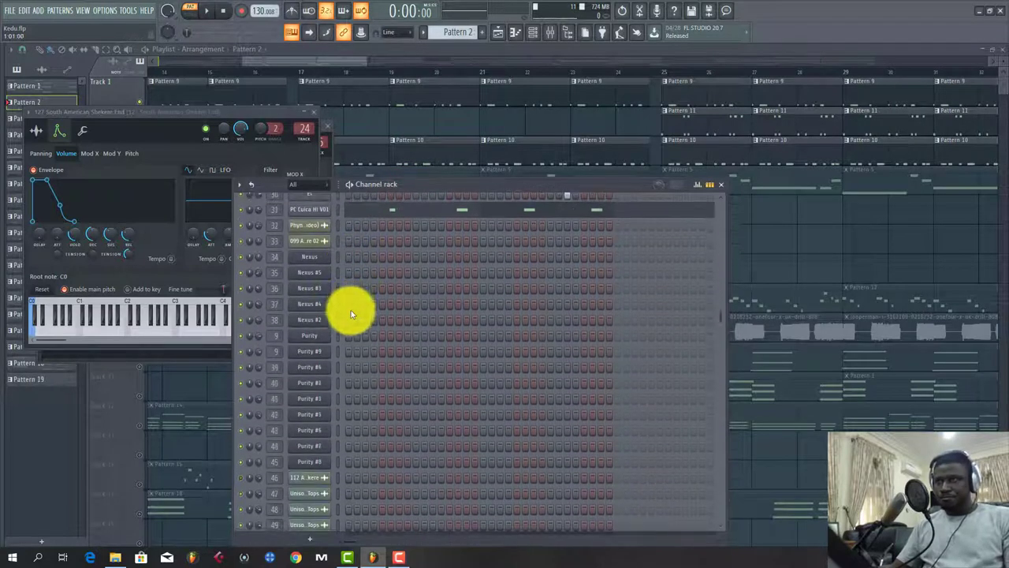
{"action": "left_click", "coordinate": [339, 289]}
{"action": "left_click", "coordinate": [342, 306]}
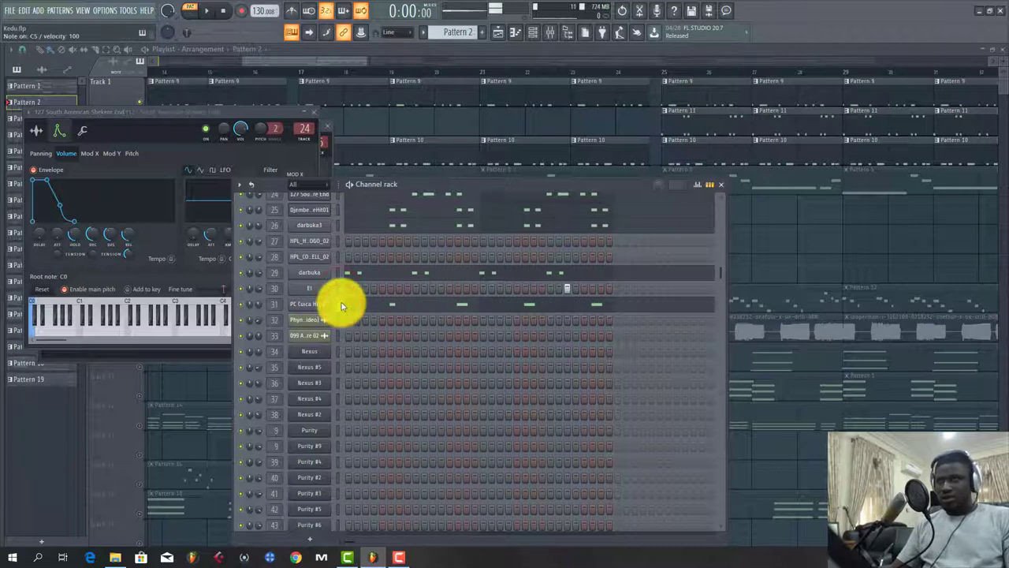
{"action": "scroll", "coordinate": [339, 302], "scroll_direction": "up", "scroll_amount": 2}
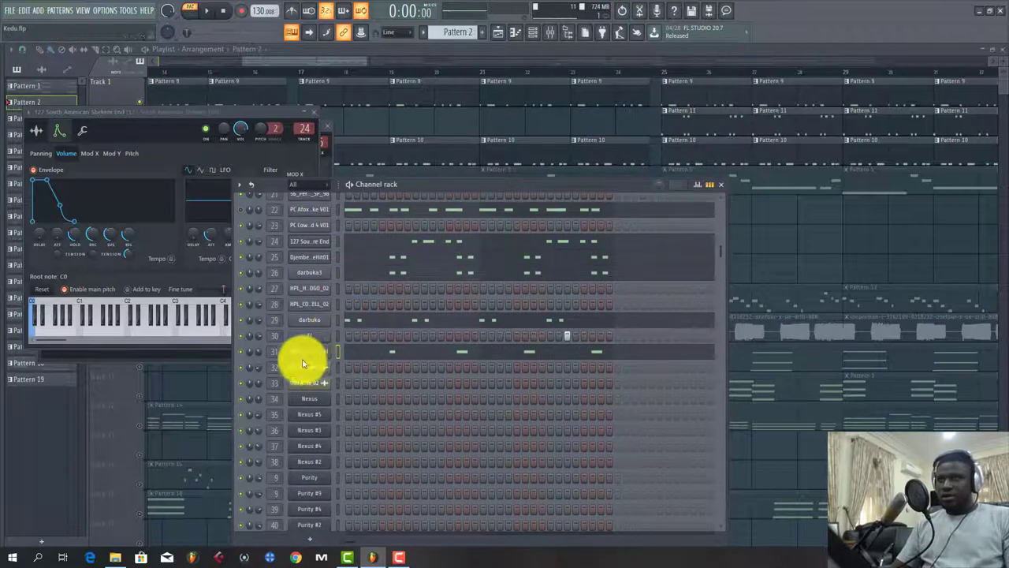
Open the sample settings of PC Cuica Hi V01, then of the El channel.
{"action": "left_click", "coordinate": [312, 349]}
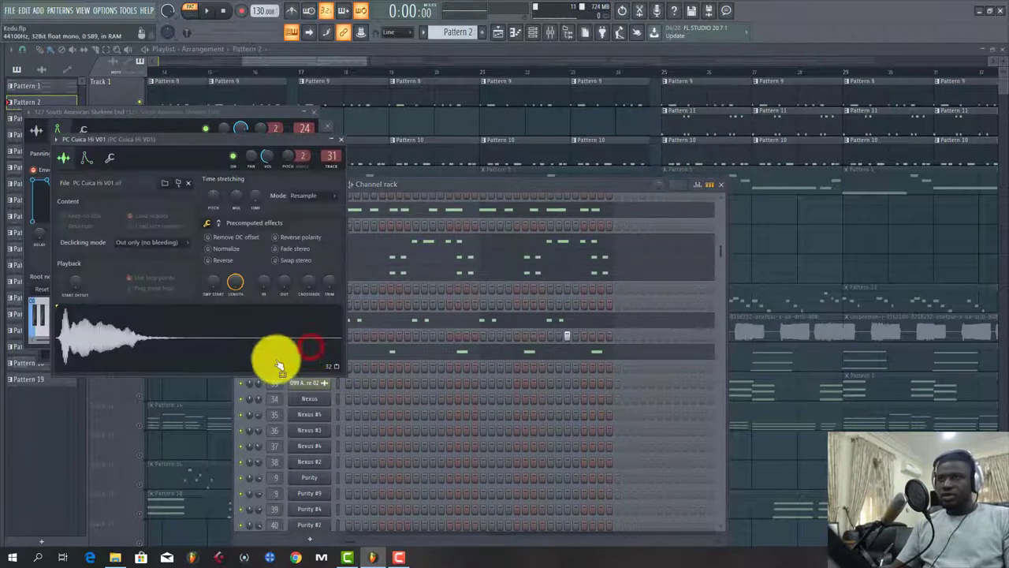
{"action": "left_click", "coordinate": [272, 350]}
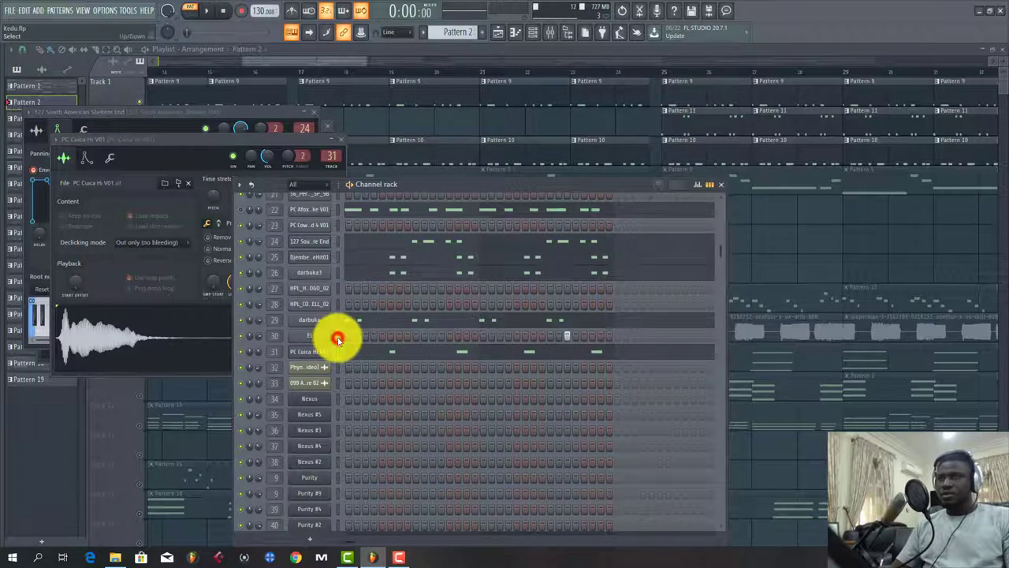
{"action": "left_click", "coordinate": [338, 337]}
{"action": "left_click", "coordinate": [310, 335]}
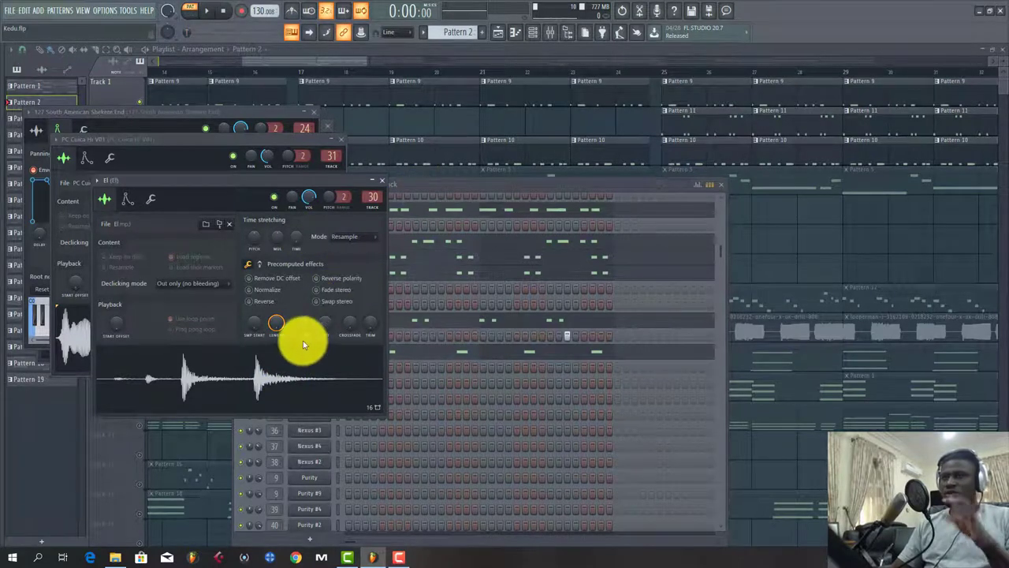
Play Pattern 2 from the channel rack, then stop with the position back at the start.
{"action": "left_click", "coordinate": [424, 192]}
{"action": "key", "text": "space"}
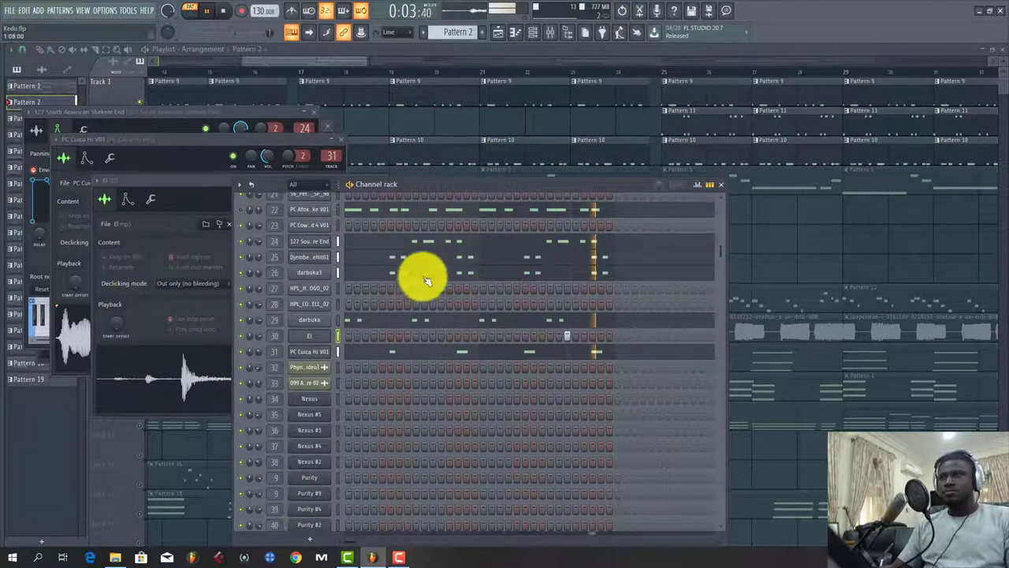
{"action": "key", "text": "space"}
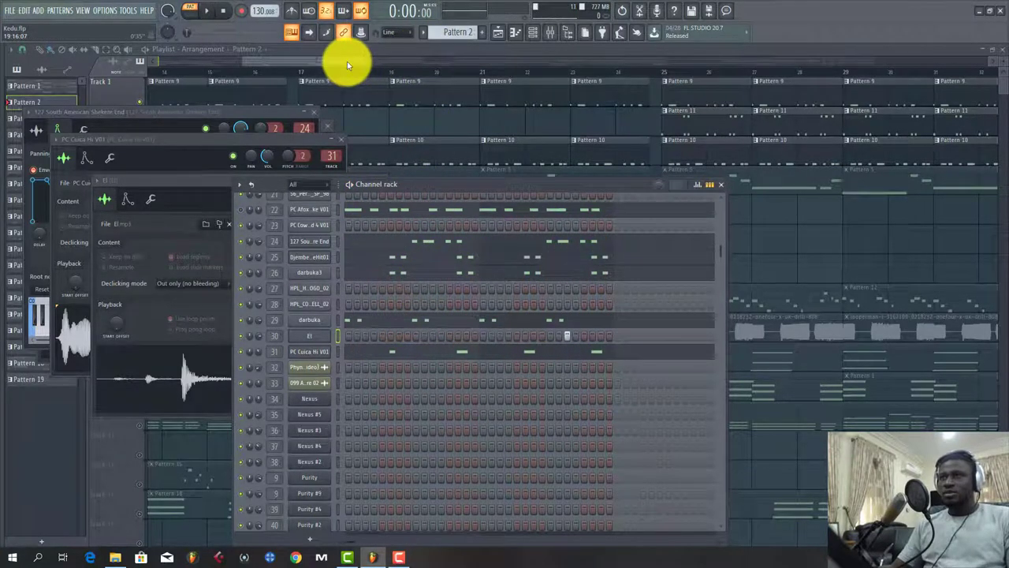
In the Playlist, zoom out and set the song start point near bar 9.
{"action": "left_click", "coordinate": [346, 61]}
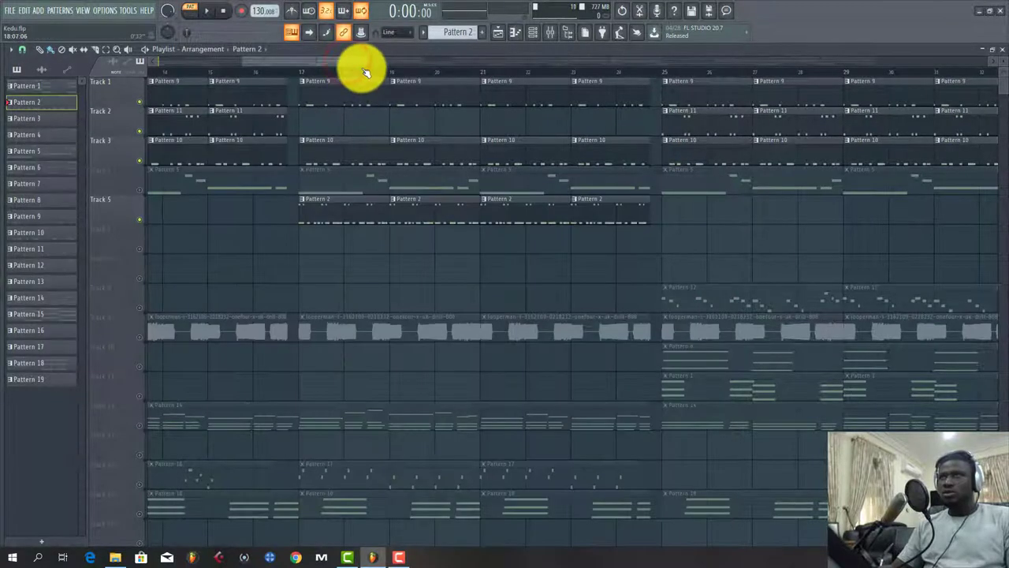
{"action": "scroll", "coordinate": [363, 71], "scroll_direction": "down", "scroll_amount": 6}
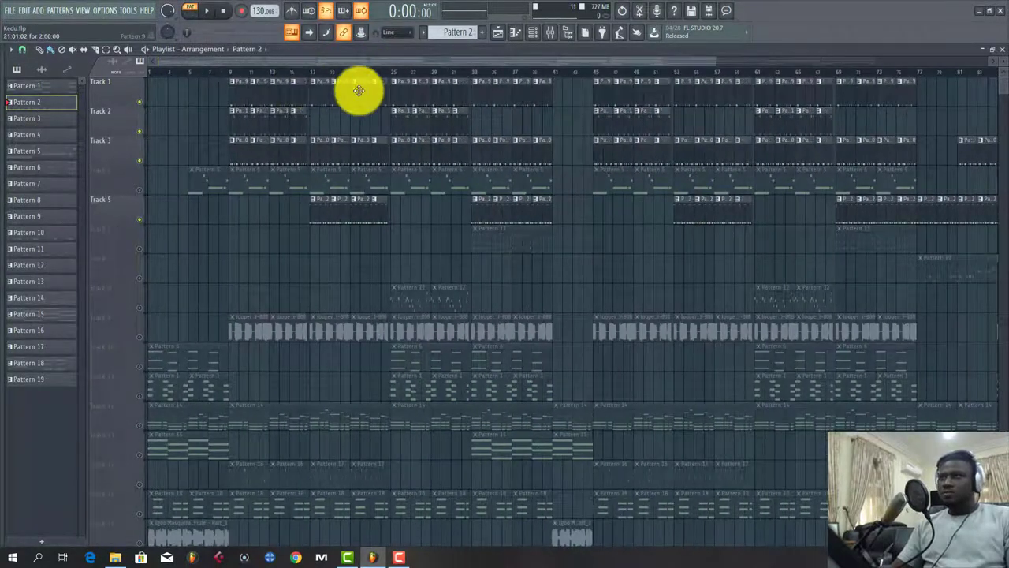
{"action": "scroll", "coordinate": [330, 80], "scroll_direction": "down", "scroll_amount": 3}
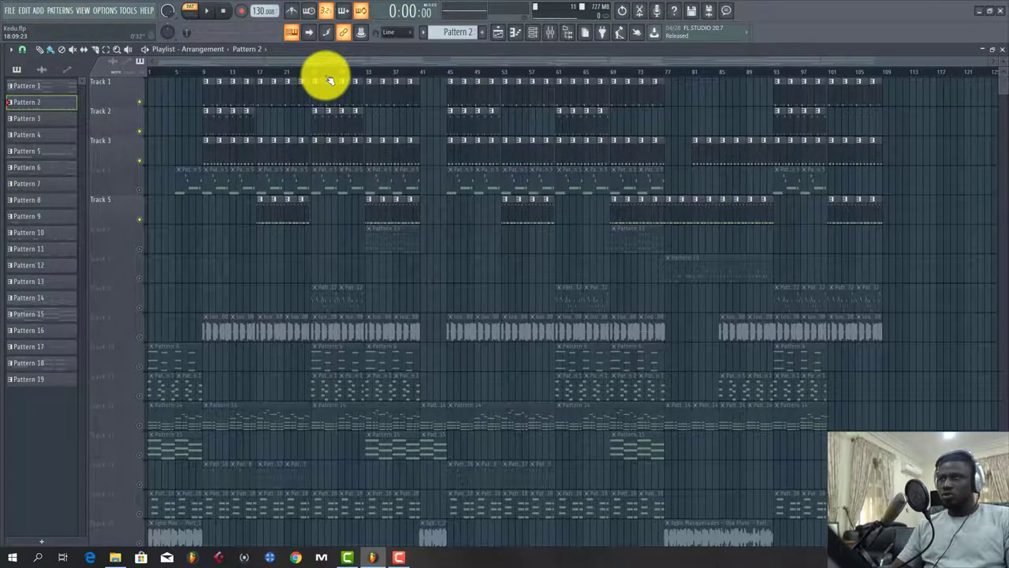
{"action": "scroll", "coordinate": [329, 80], "scroll_direction": "up", "scroll_amount": 1}
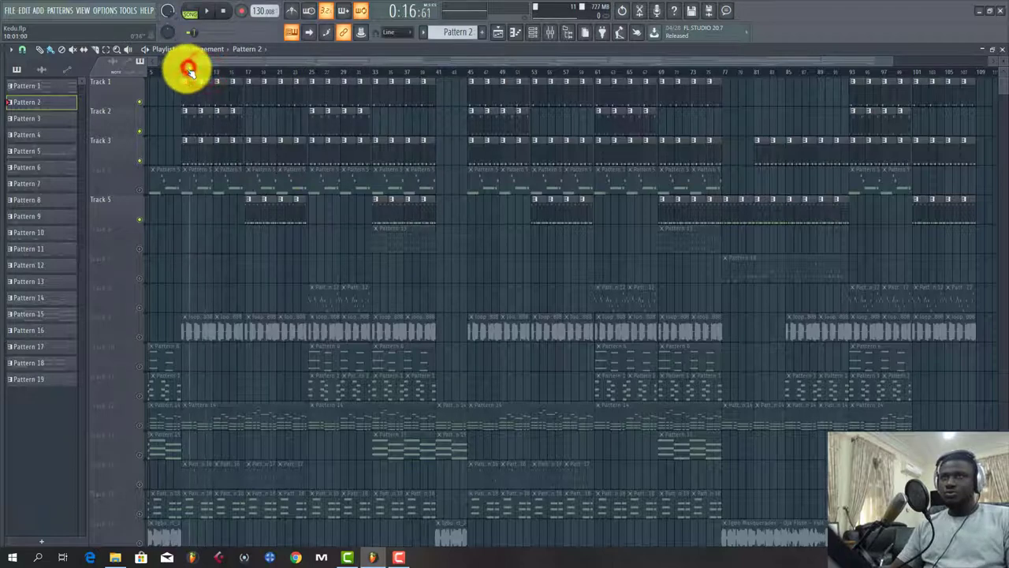
{"action": "scroll", "coordinate": [189, 70], "scroll_direction": "up", "scroll_amount": 1}
{"action": "scroll", "coordinate": [189, 74], "scroll_direction": "up", "scroll_amount": 3}
{"action": "left_click", "coordinate": [218, 71]}
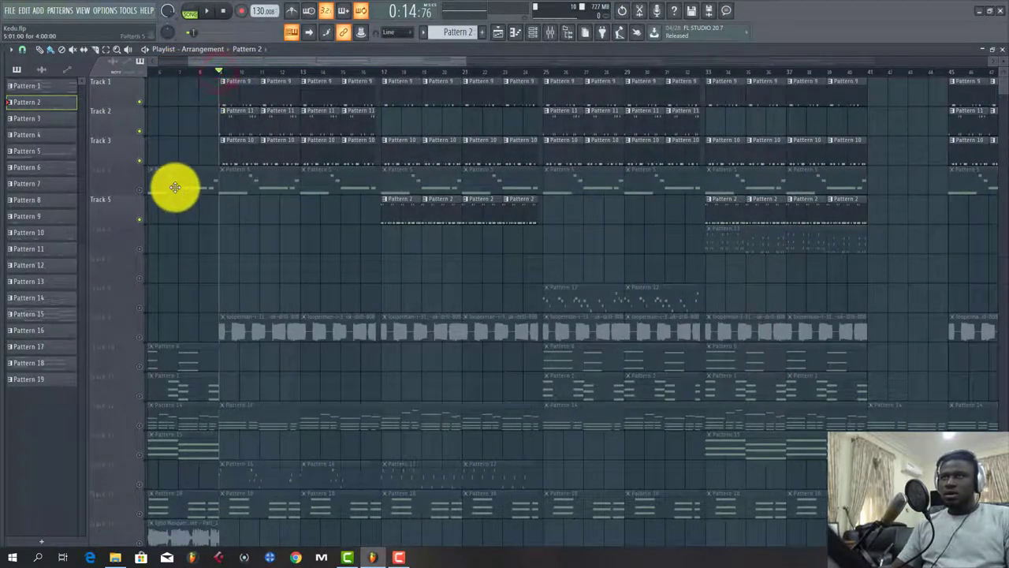
{"action": "scroll", "coordinate": [175, 187], "scroll_direction": "down", "scroll_amount": 5}
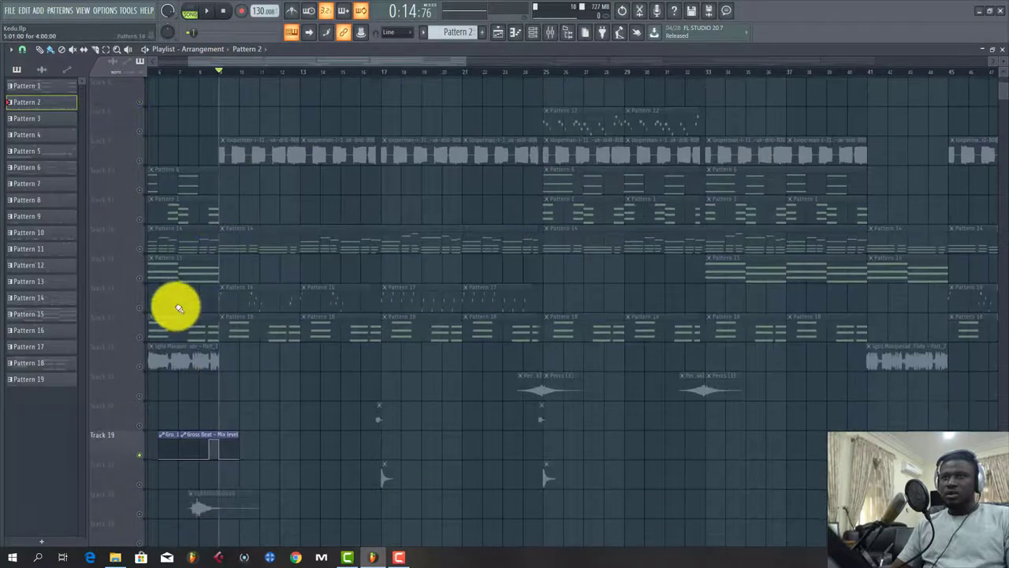
{"action": "scroll", "coordinate": [179, 306], "scroll_direction": "up", "scroll_amount": 1}
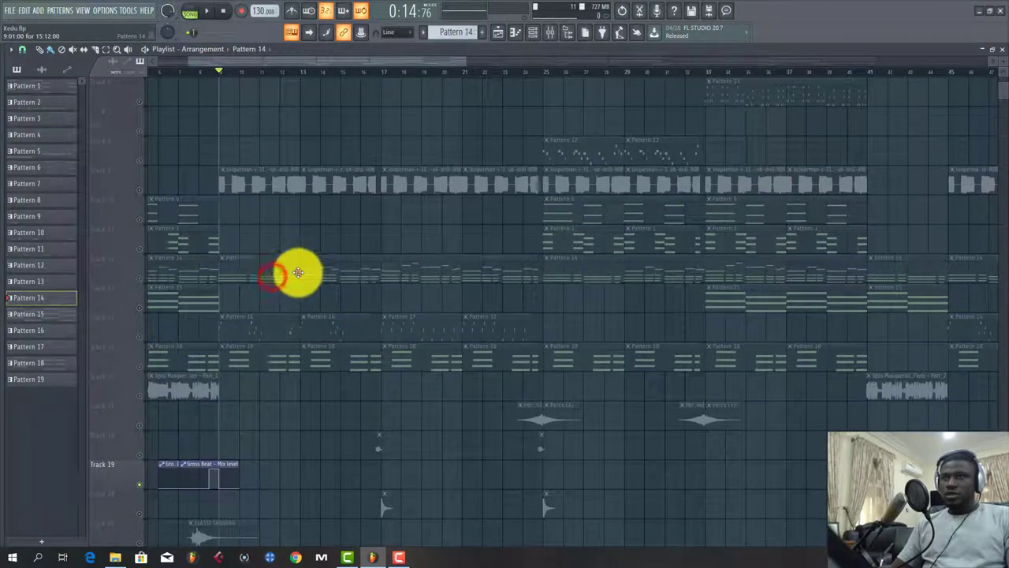
Play the song from bar 9 and open Track 12's Pattern 14 Nexus chord clip.
{"action": "left_click", "coordinate": [149, 274]}
{"action": "key", "text": "space"}
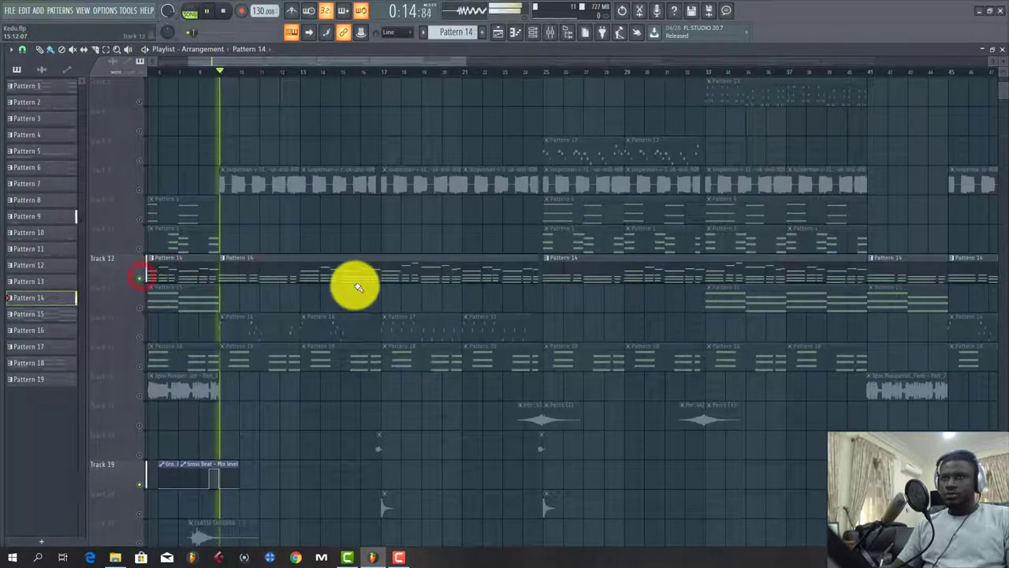
{"action": "scroll", "coordinate": [355, 285], "scroll_direction": "up", "scroll_amount": 2}
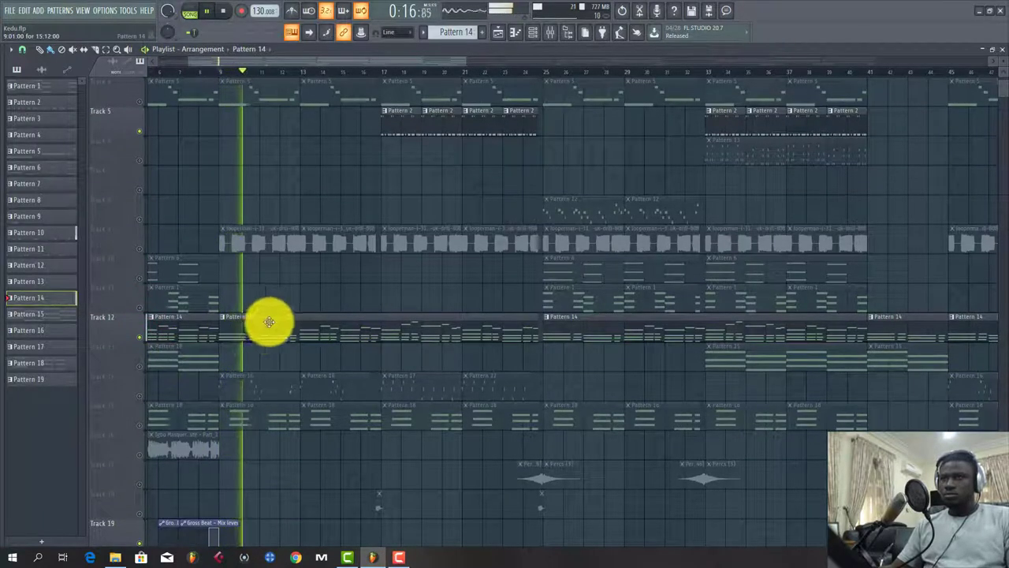
{"action": "left_click", "coordinate": [255, 334]}
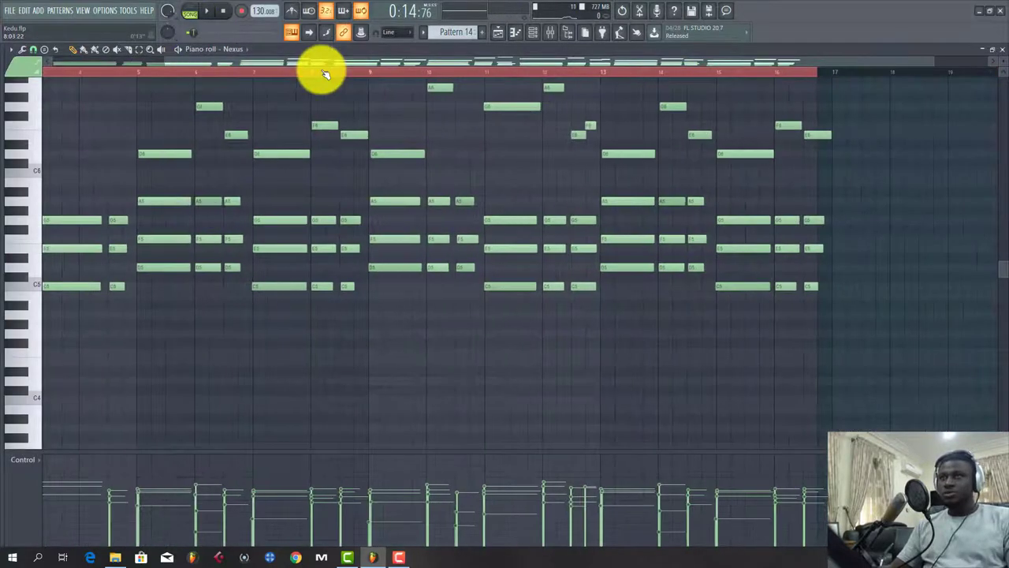
Make the piano roll note rows taller to read the Nexus chord pitches.
{"action": "scroll", "coordinate": [325, 74], "scroll_direction": "down", "scroll_amount": 2}
{"action": "scroll", "coordinate": [181, 239], "scroll_direction": "up", "scroll_amount": 4}
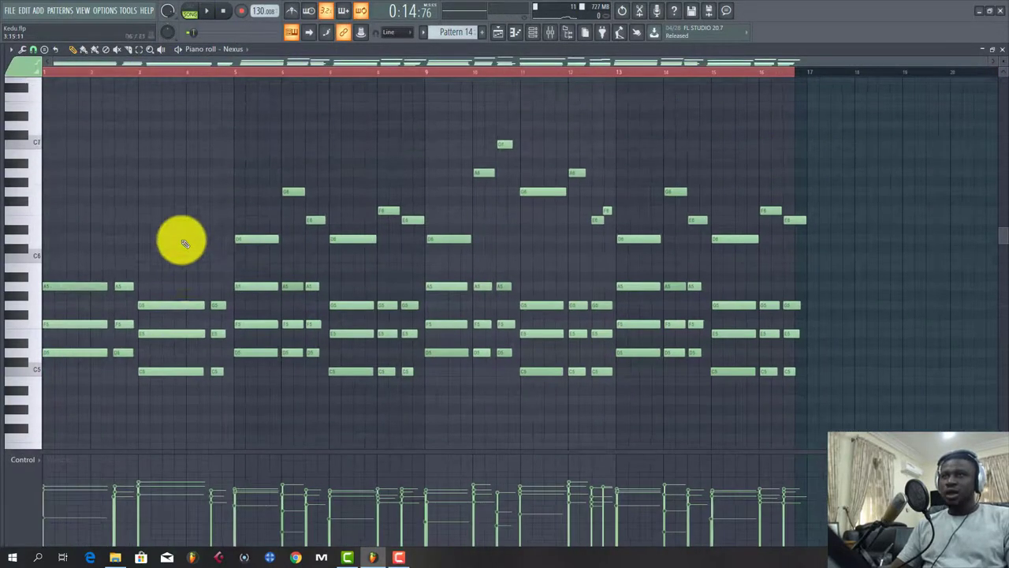
{"action": "scroll", "coordinate": [181, 242], "scroll_direction": "down", "scroll_amount": 3}
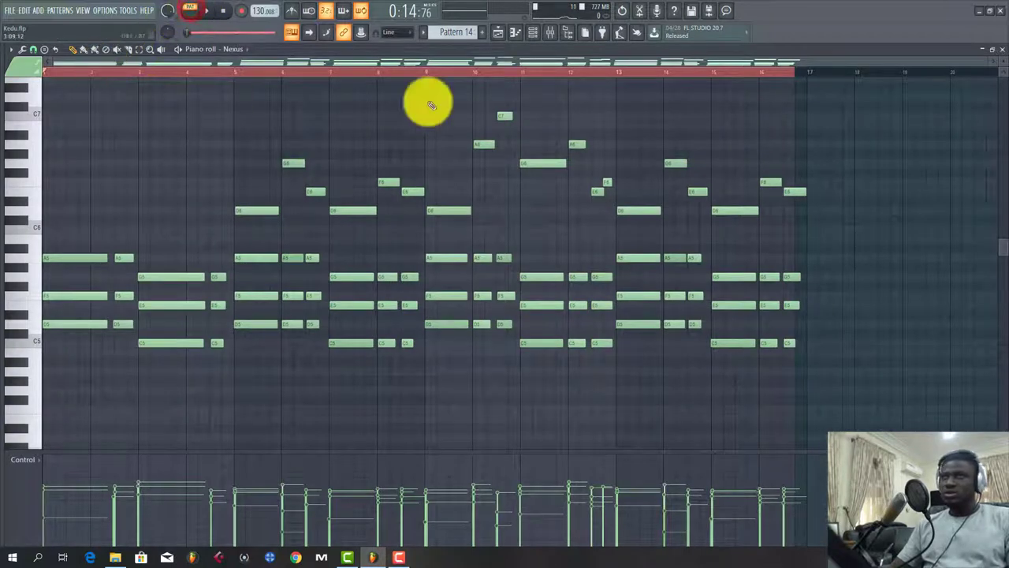
{"action": "left_click_drag", "start_coordinate": [28, 62], "coordinate": [27, 33]}
Play back Pattern 14's Nexus chords, following playback to about bar 15.
{"action": "key", "text": "space"}
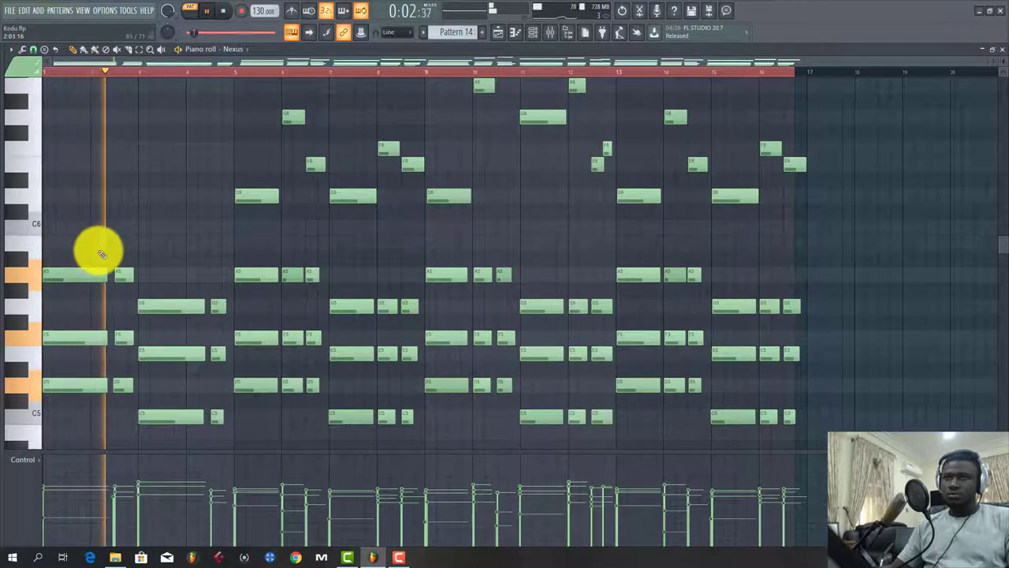
{"action": "scroll", "coordinate": [71, 76], "scroll_direction": "up", "scroll_amount": 3}
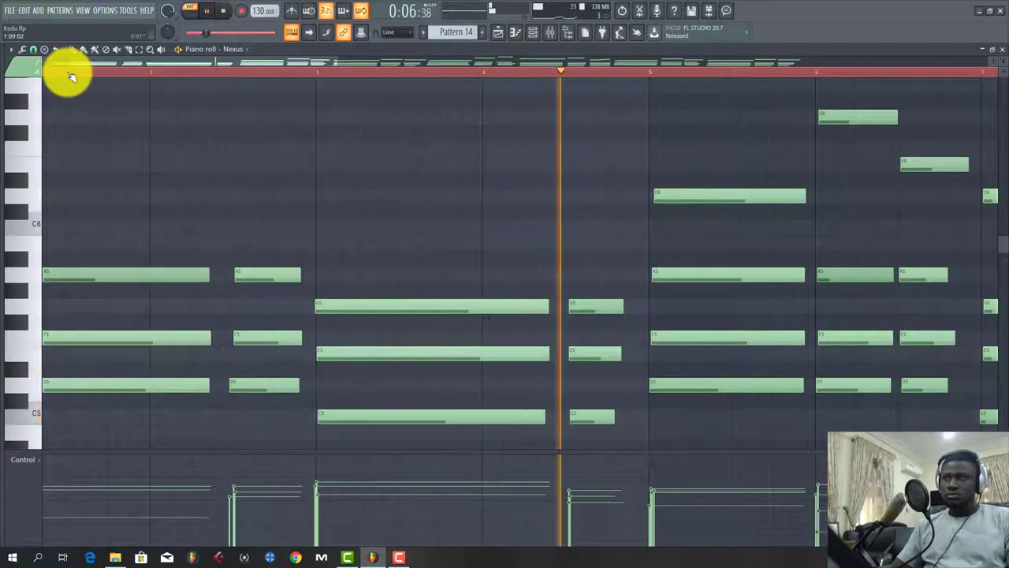
{"action": "scroll", "coordinate": [71, 76], "scroll_direction": "down", "scroll_amount": 3}
{"action": "scroll", "coordinate": [71, 77], "scroll_direction": "down", "scroll_amount": 4}
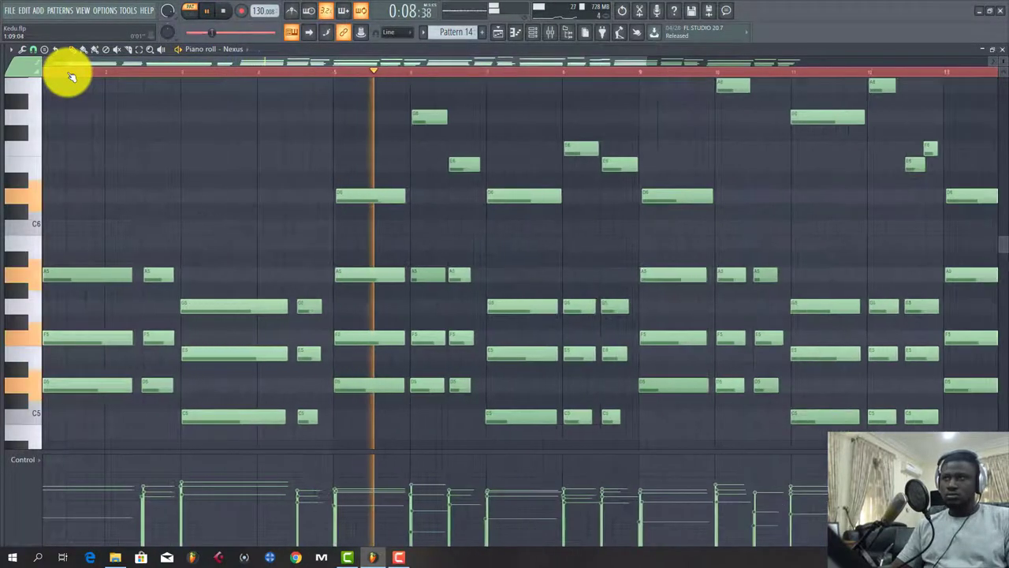
{"action": "scroll", "coordinate": [326, 205], "scroll_direction": "up", "scroll_amount": 3}
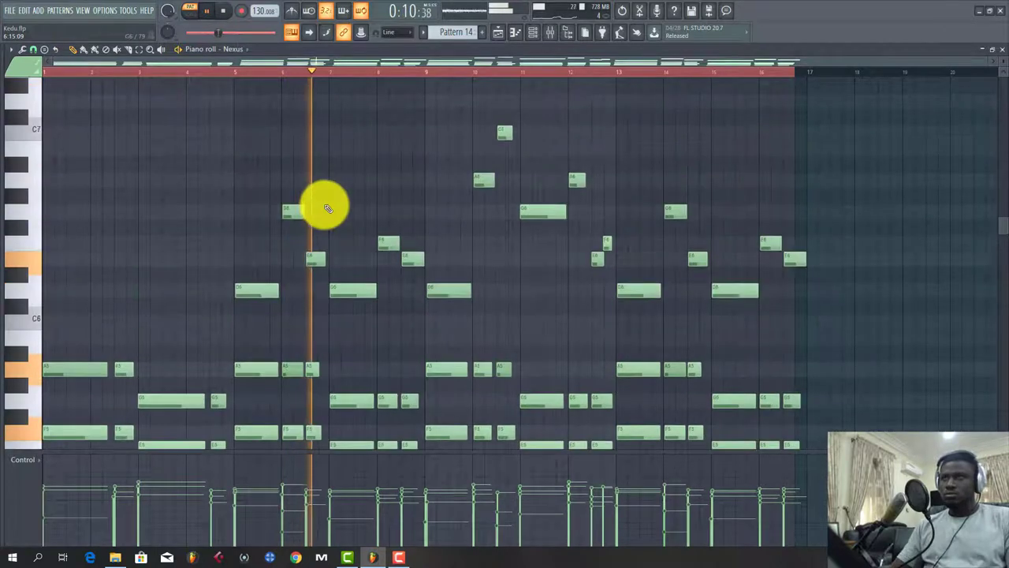
{"action": "scroll", "coordinate": [328, 207], "scroll_direction": "down", "scroll_amount": 3}
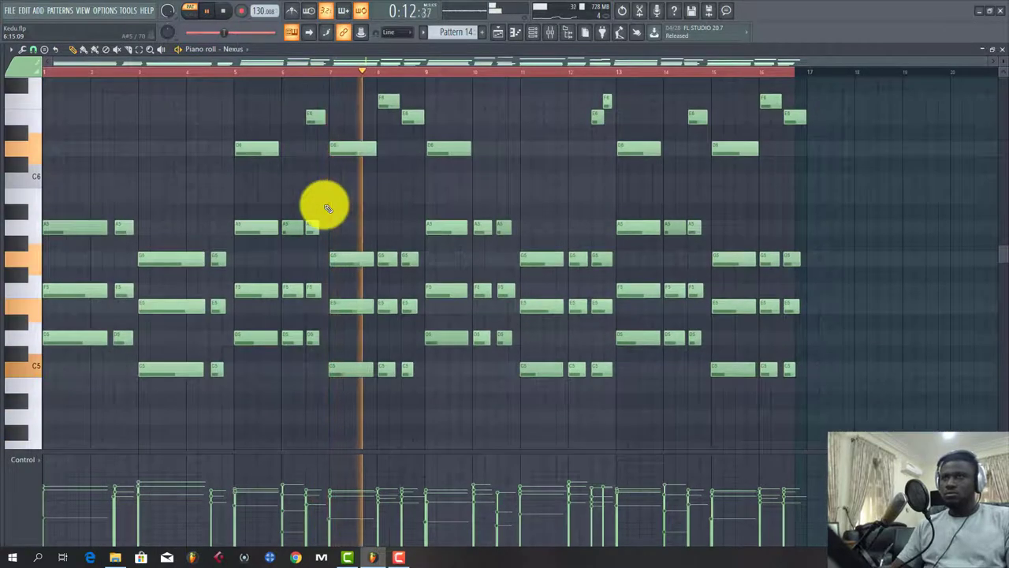
{"action": "scroll", "coordinate": [327, 208], "scroll_direction": "up", "scroll_amount": 3}
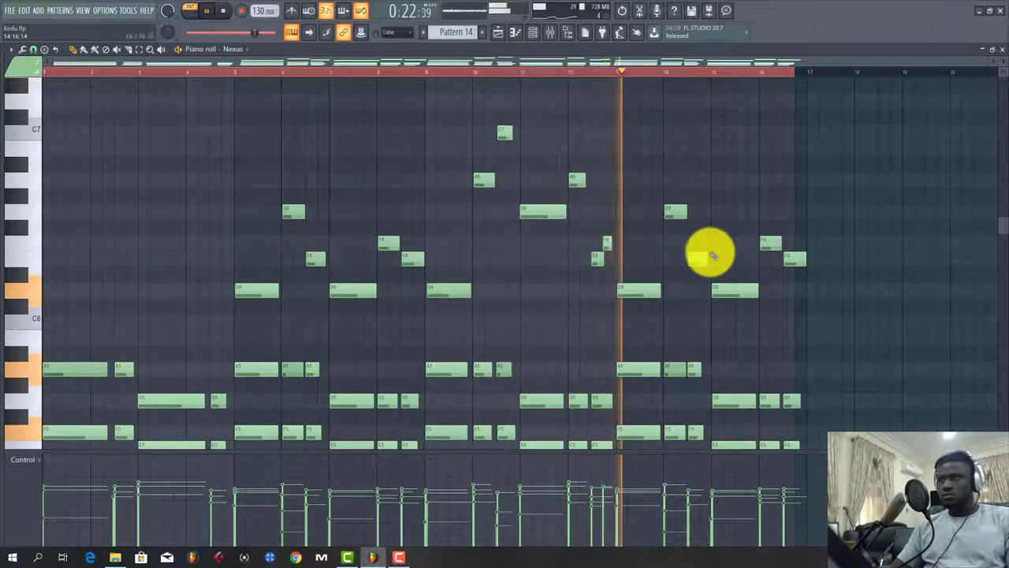
{"action": "scroll", "coordinate": [711, 255], "scroll_direction": "down", "scroll_amount": 3}
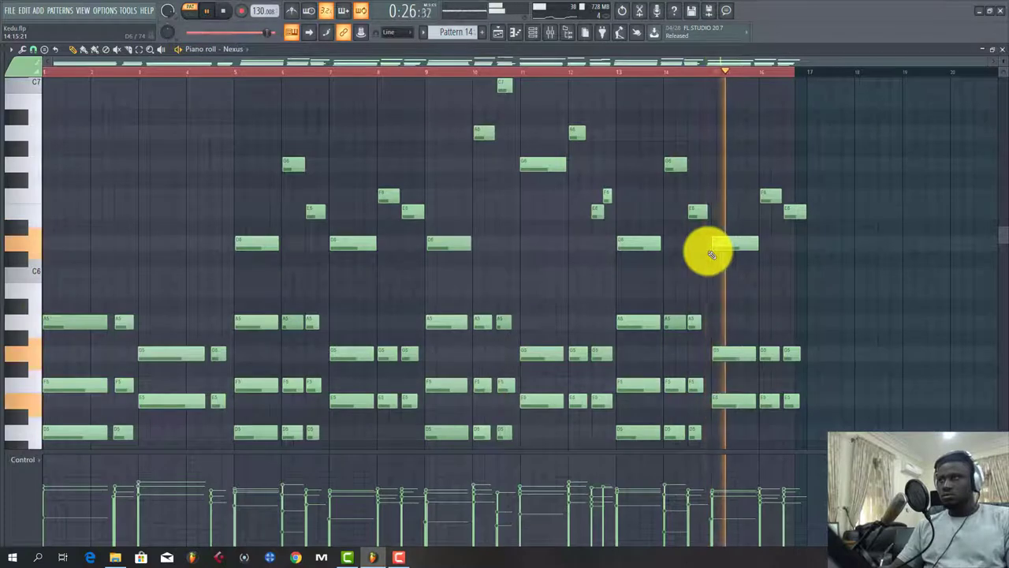
Play the song from bar 9 with Track 15 unmuted and make Pattern 18 current.
{"action": "left_click", "coordinate": [499, 34]}
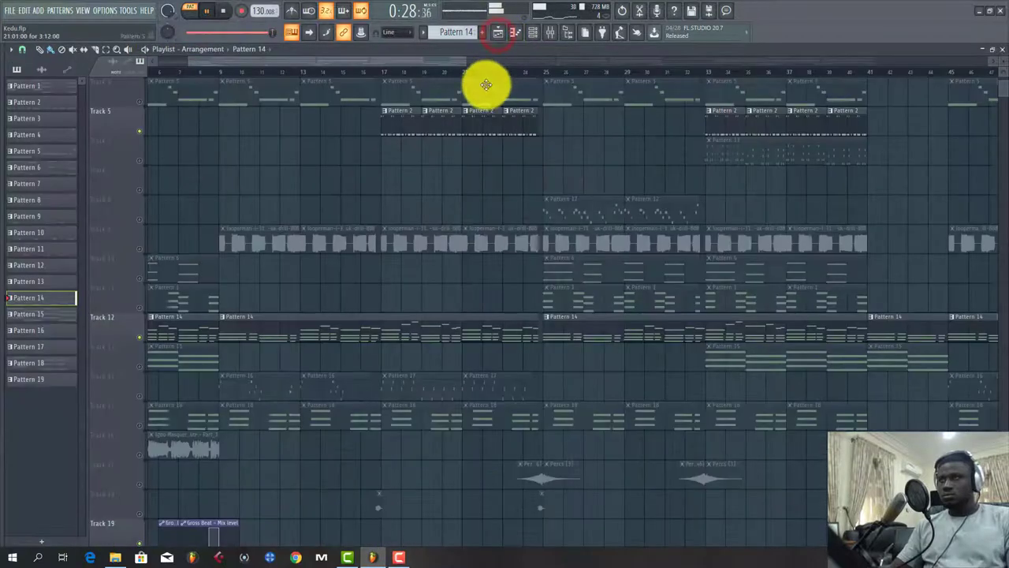
{"action": "key", "text": "space"}
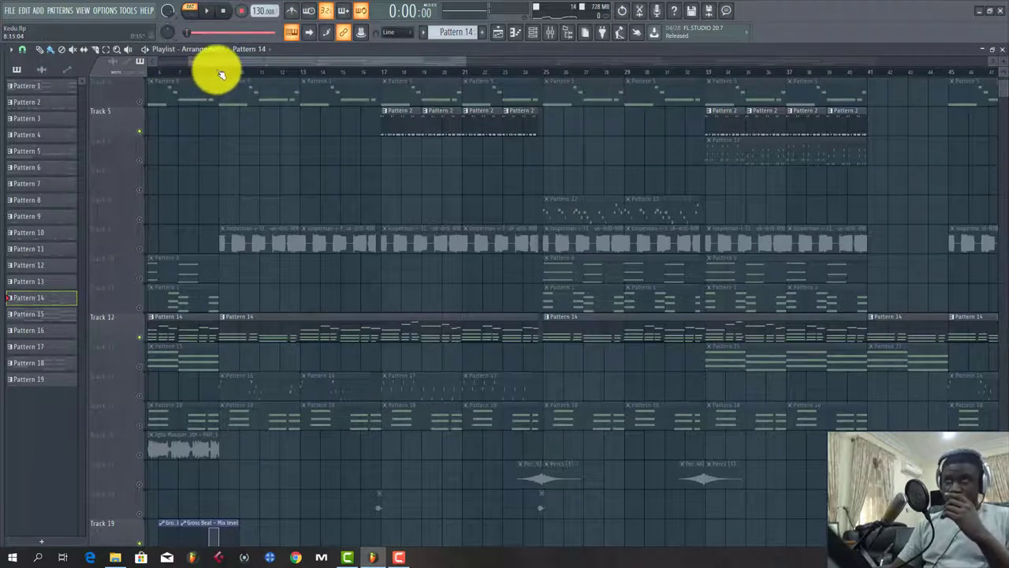
{"action": "left_click", "coordinate": [220, 73]}
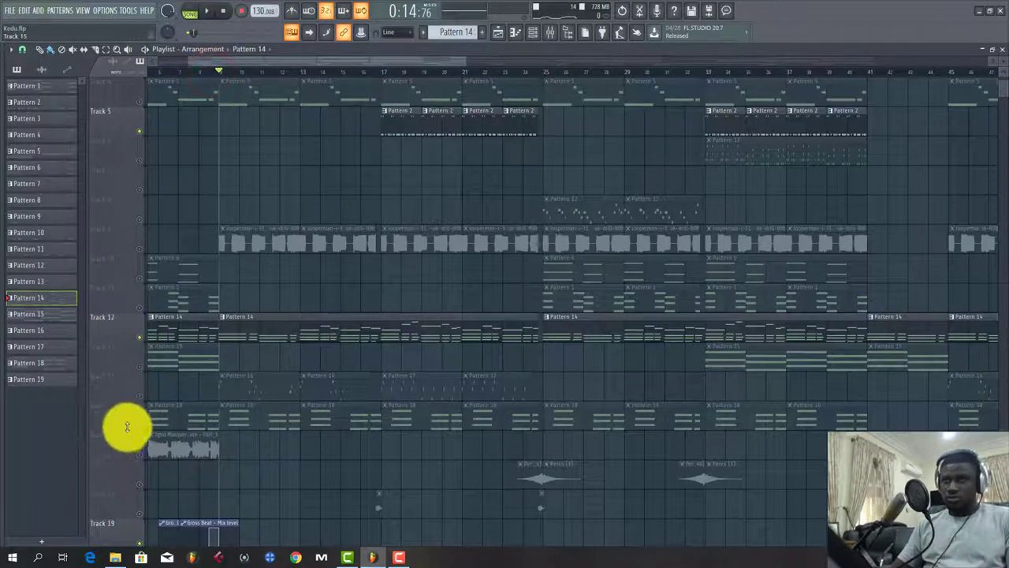
{"action": "left_click", "coordinate": [137, 425]}
{"action": "key", "text": "space"}
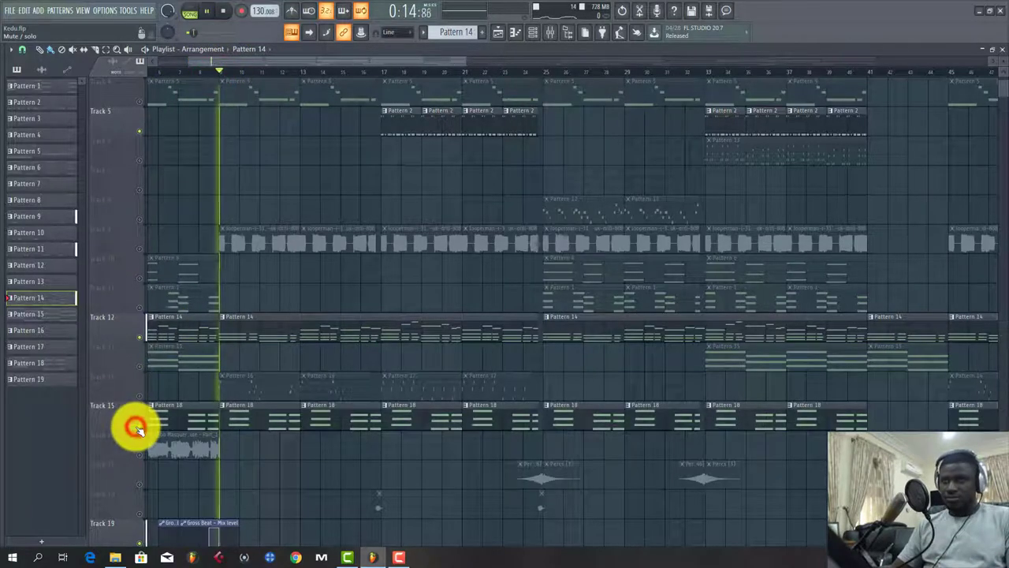
{"action": "left_click", "coordinate": [273, 419]}
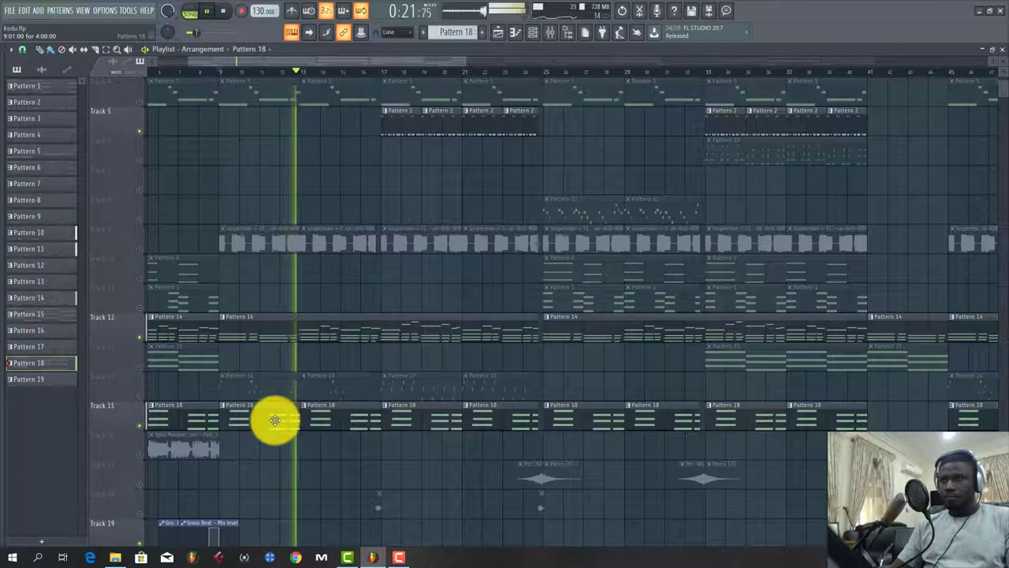
{"action": "key", "text": "space"}
Open Pattern 18's notes and the Purity #2 plugin window showing its Tine EP 2 preset.
{"action": "double_click", "coordinate": [248, 411]}
{"action": "left_click", "coordinate": [335, 58]}
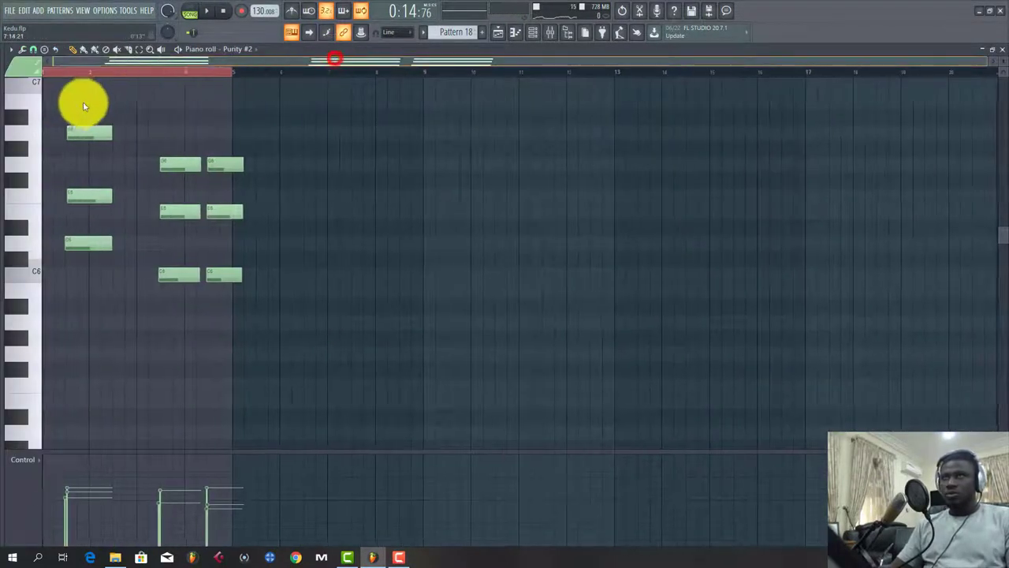
{"action": "left_click", "coordinate": [533, 34]}
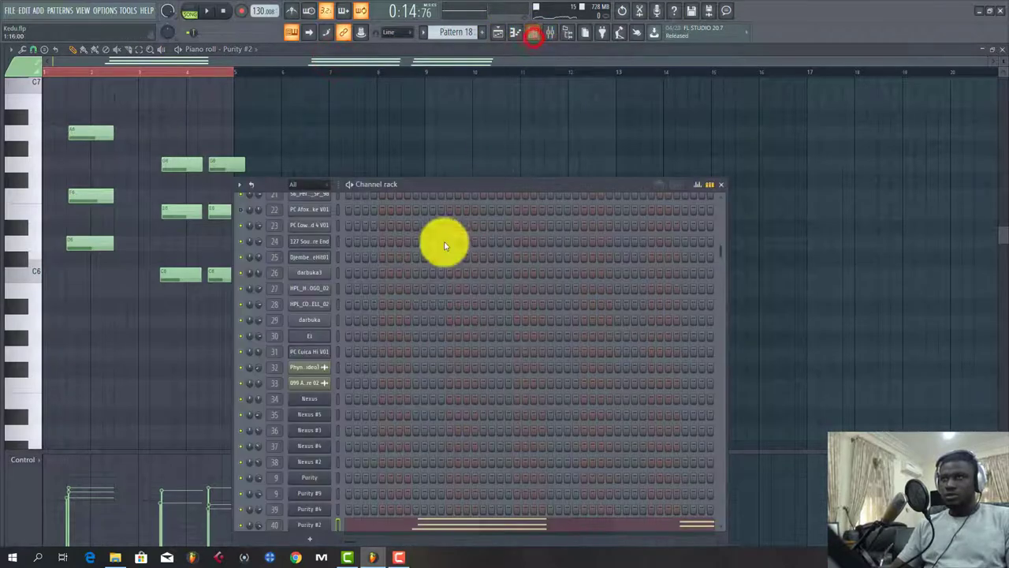
{"action": "left_click", "coordinate": [313, 530]}
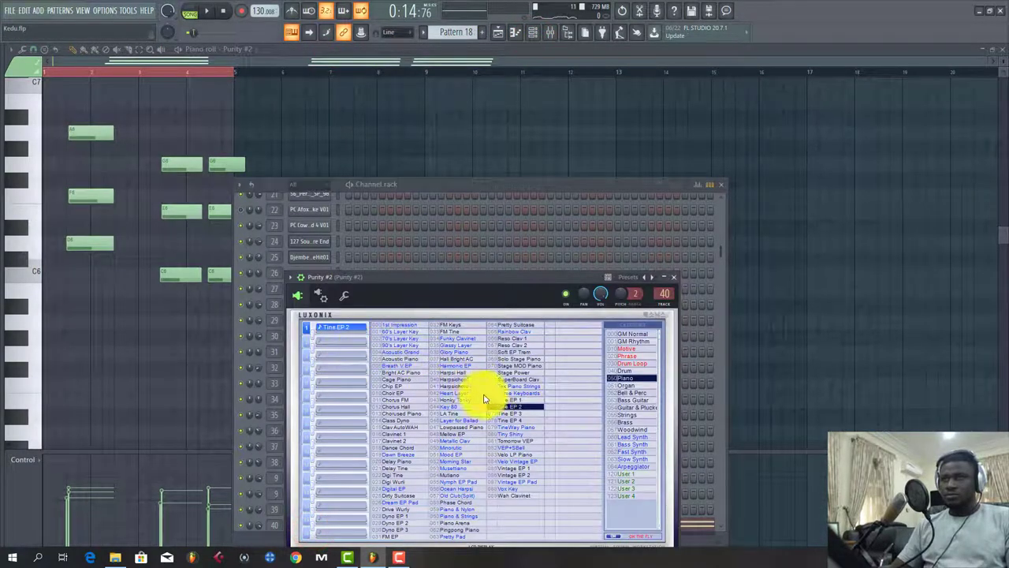
{"action": "left_click_drag", "start_coordinate": [450, 280], "coordinate": [468, 120]}
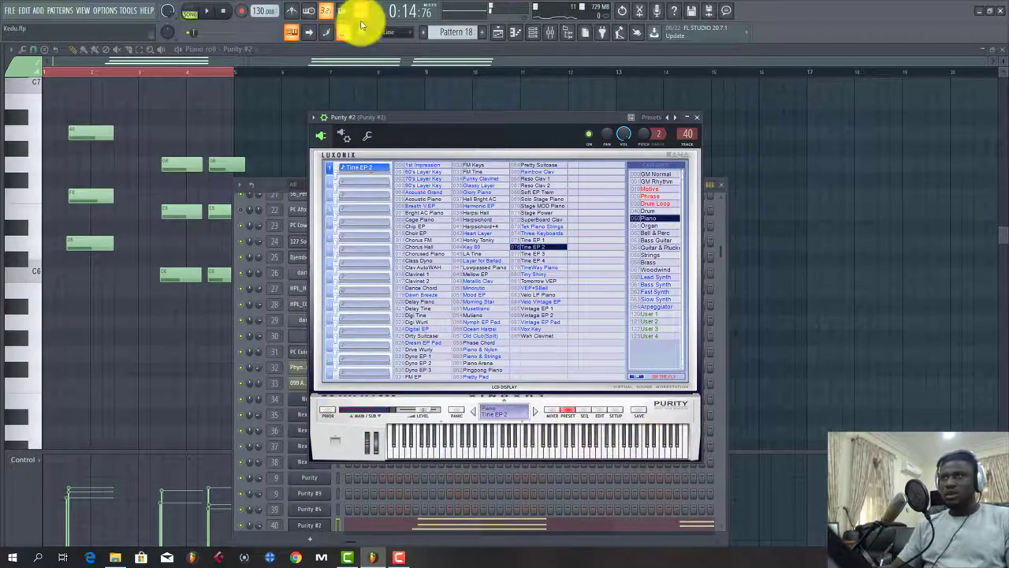
Review the Purity #2 melody notes, stop playback, and close the piano roll.
{"action": "left_click", "coordinate": [329, 67]}
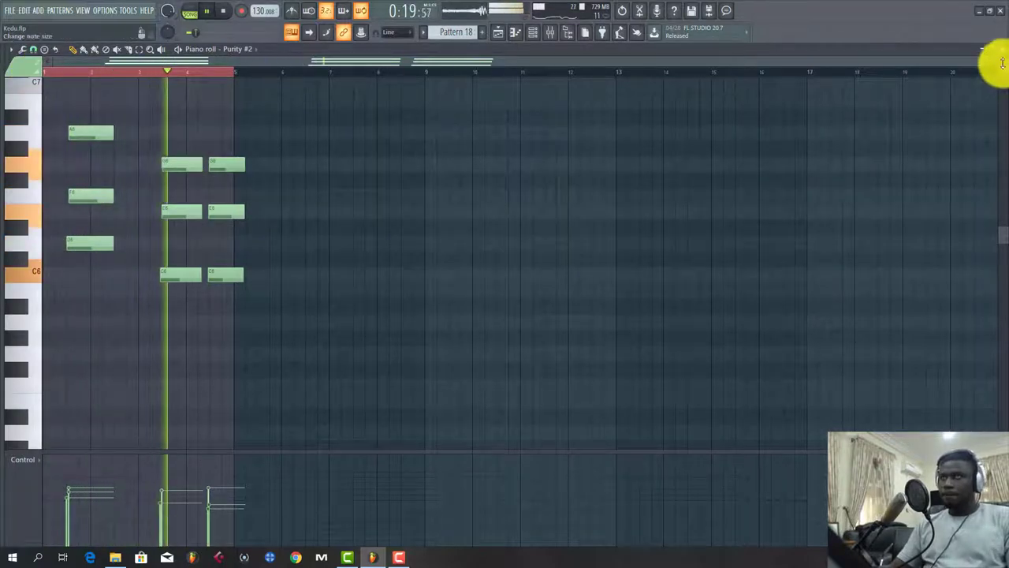
{"action": "scroll", "coordinate": [290, 253], "scroll_direction": "up", "scroll_amount": 2}
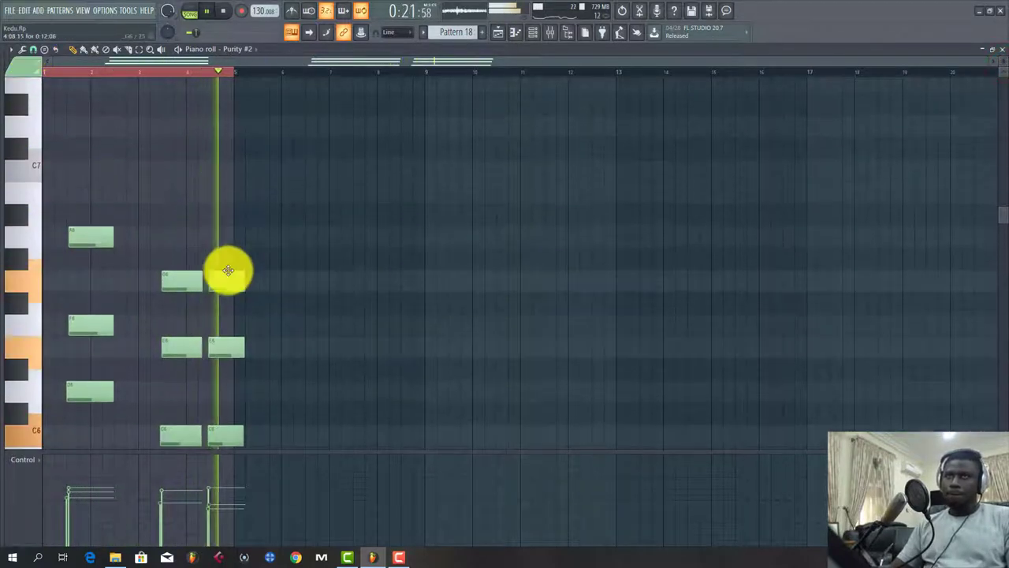
{"action": "scroll", "coordinate": [224, 270], "scroll_direction": "down", "scroll_amount": 3}
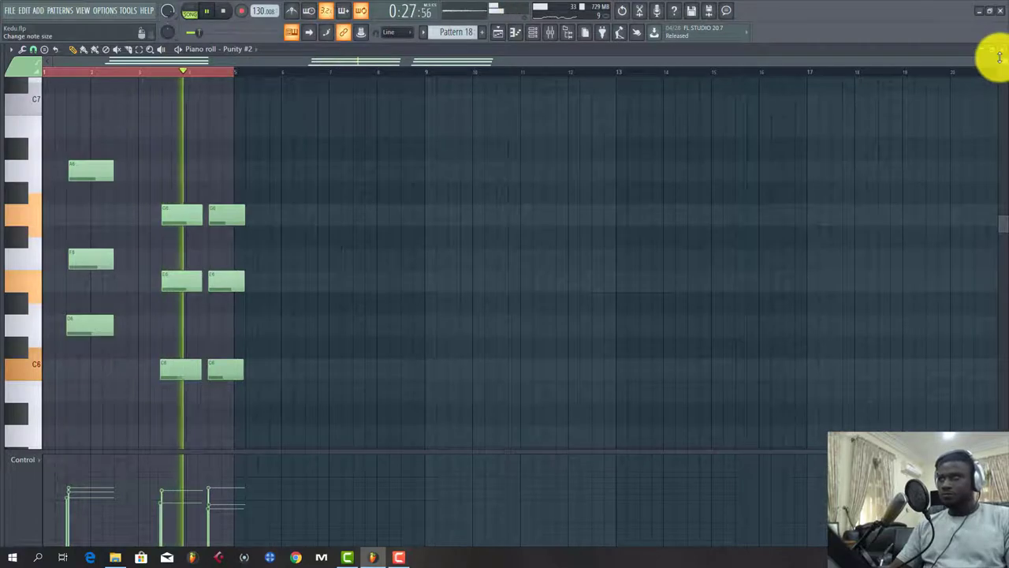
{"action": "key", "text": "space"}
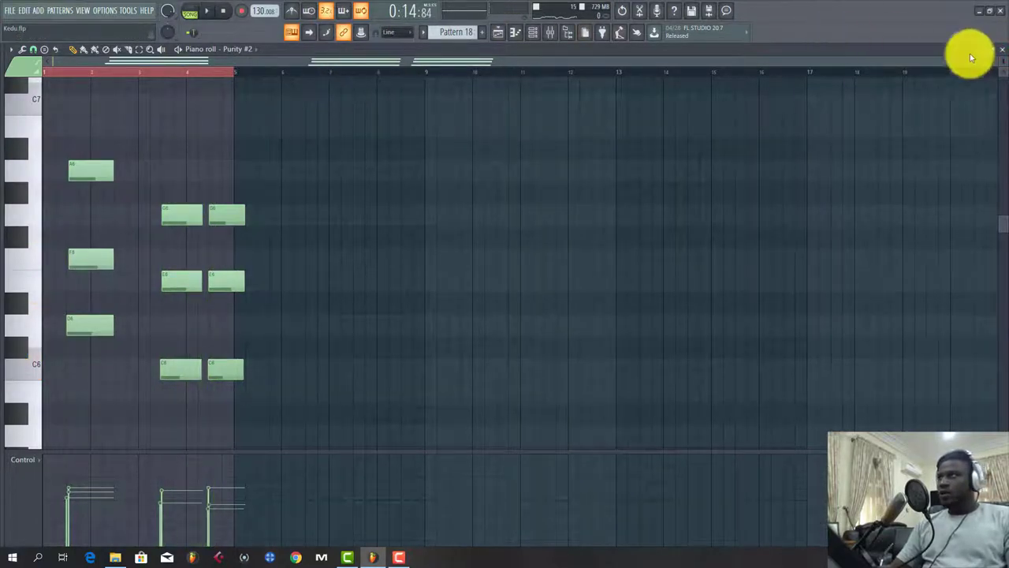
{"action": "left_click", "coordinate": [989, 57]}
Play the arrangement and compare it with Track 15 muted, then unmute Track 15.
{"action": "left_click", "coordinate": [418, 61]}
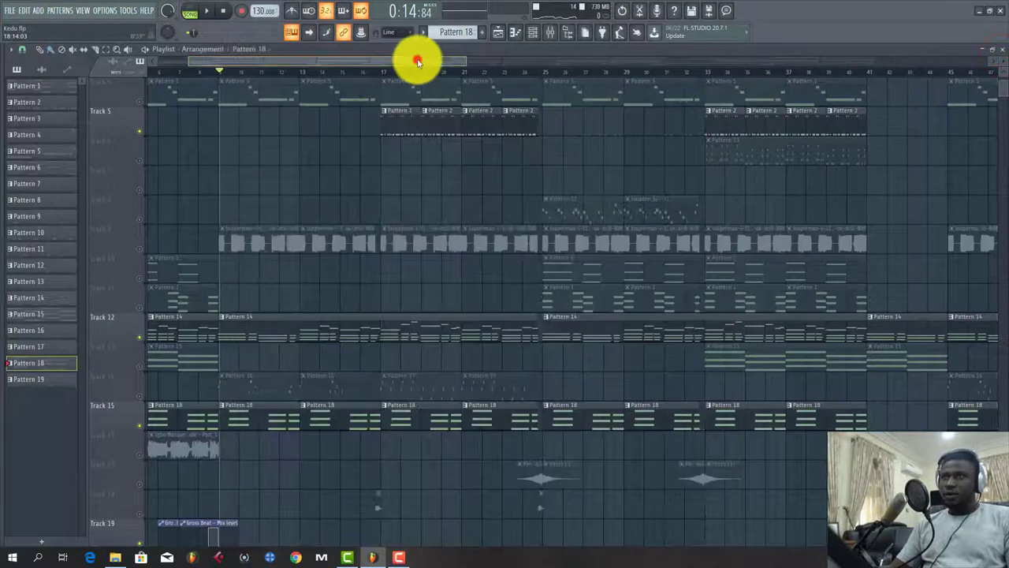
{"action": "scroll", "coordinate": [403, 176], "scroll_direction": "down", "scroll_amount": 4}
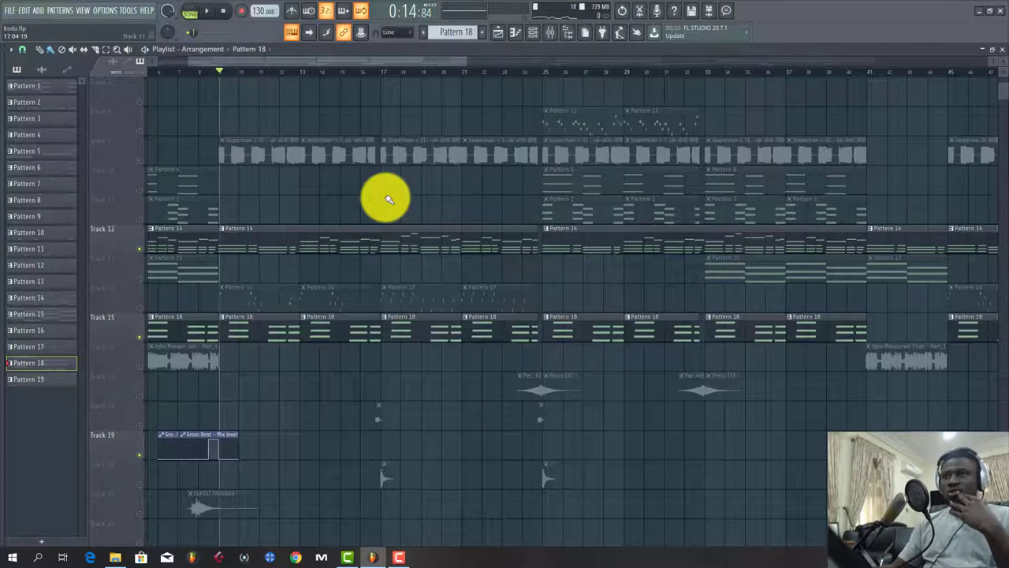
{"action": "key", "text": "space"}
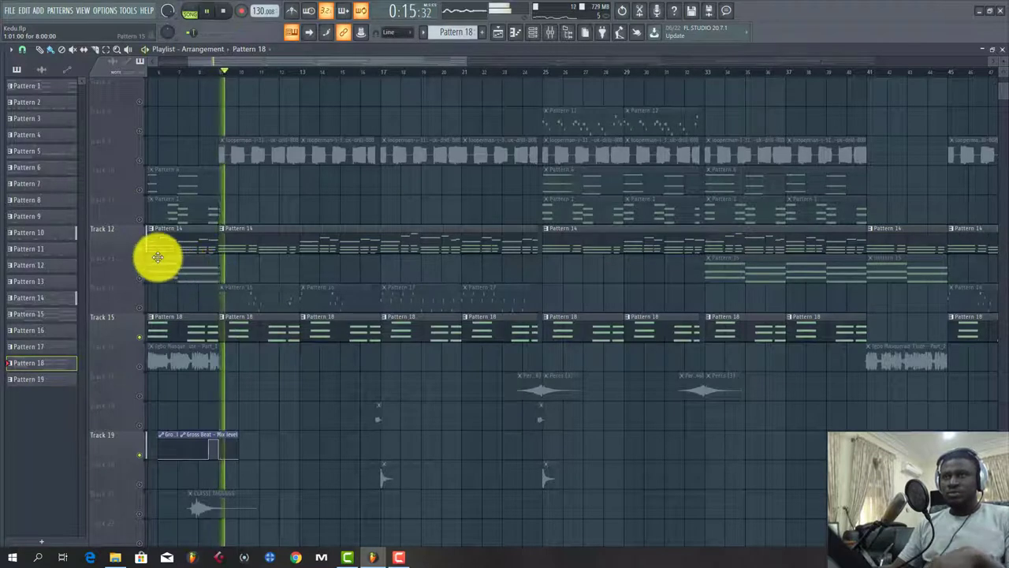
{"action": "key", "text": "space"}
{"action": "left_click", "coordinate": [137, 341]}
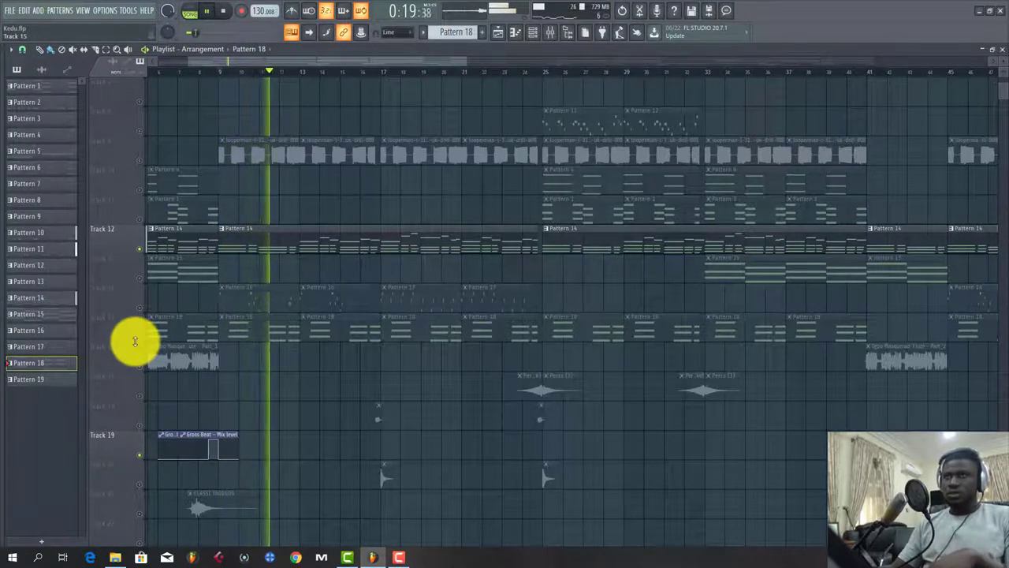
{"action": "key", "text": "space"}
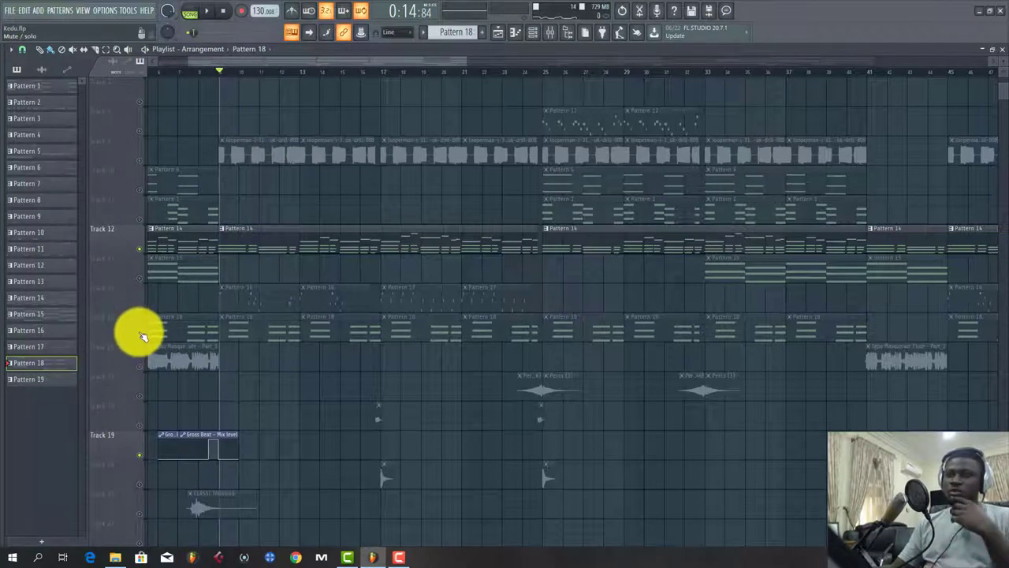
{"action": "left_click", "coordinate": [142, 336]}
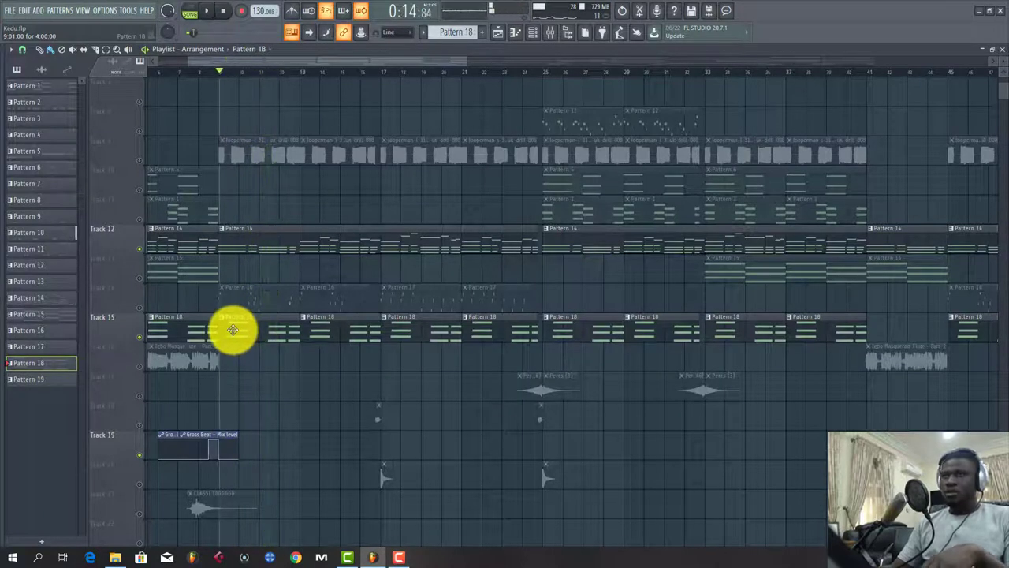
Unmute Track 14, restoring its Pattern 16 and 17 clips.
{"action": "scroll", "coordinate": [235, 331], "scroll_direction": "up", "scroll_amount": 3}
{"action": "scroll", "coordinate": [241, 339], "scroll_direction": "down", "scroll_amount": 4}
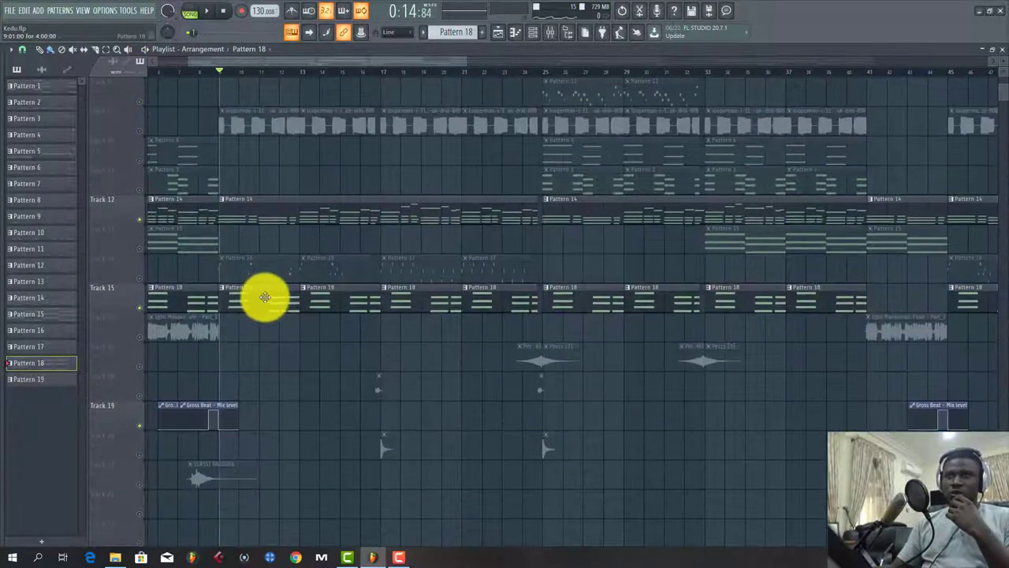
{"action": "left_click", "coordinate": [140, 278]}
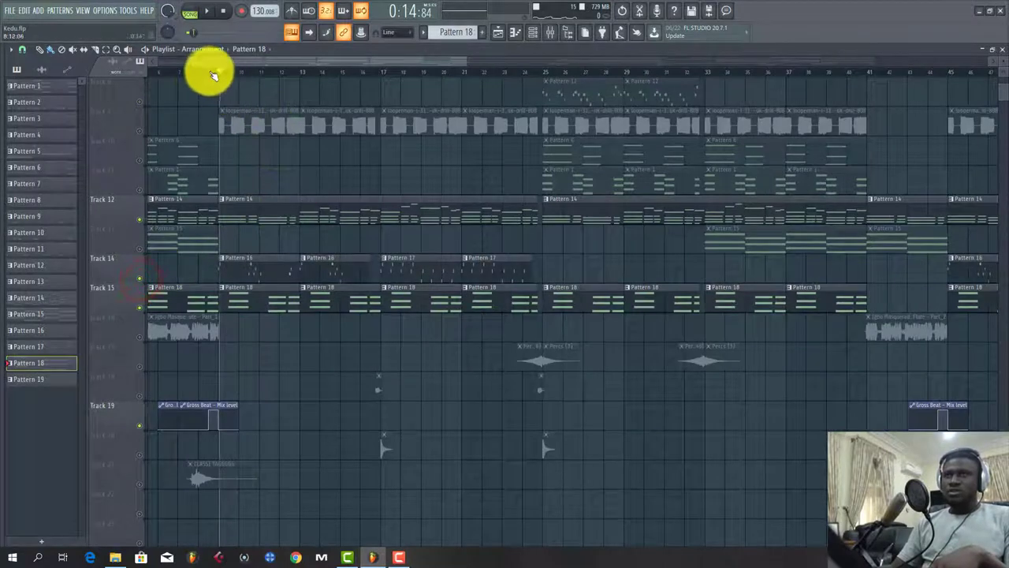
Play the arrangement from bar 9 with Tracks 12, 14 and 15 active.
{"action": "scroll", "coordinate": [225, 134], "scroll_direction": "up", "scroll_amount": 3}
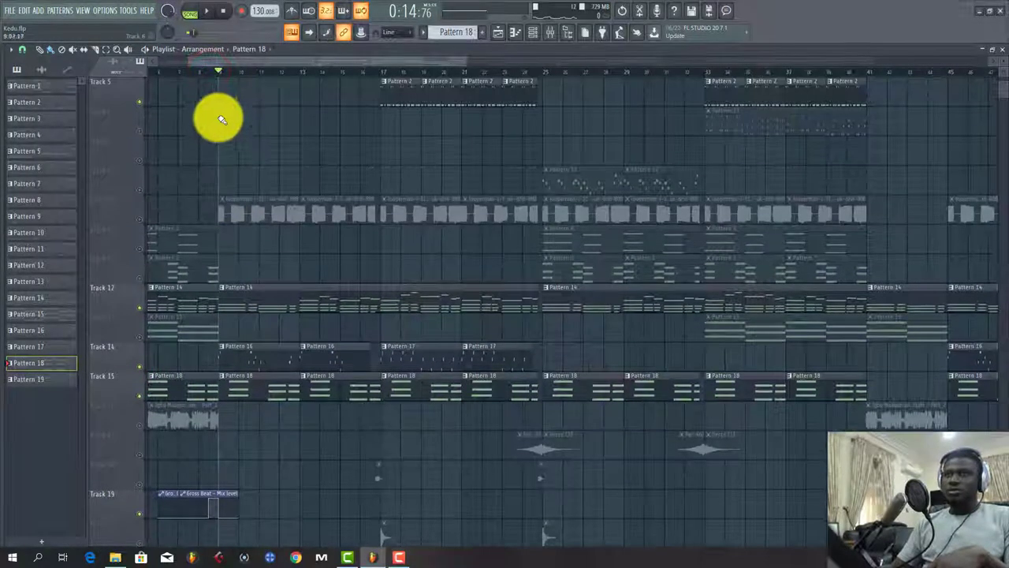
{"action": "scroll", "coordinate": [208, 83], "scroll_direction": "up", "scroll_amount": 3}
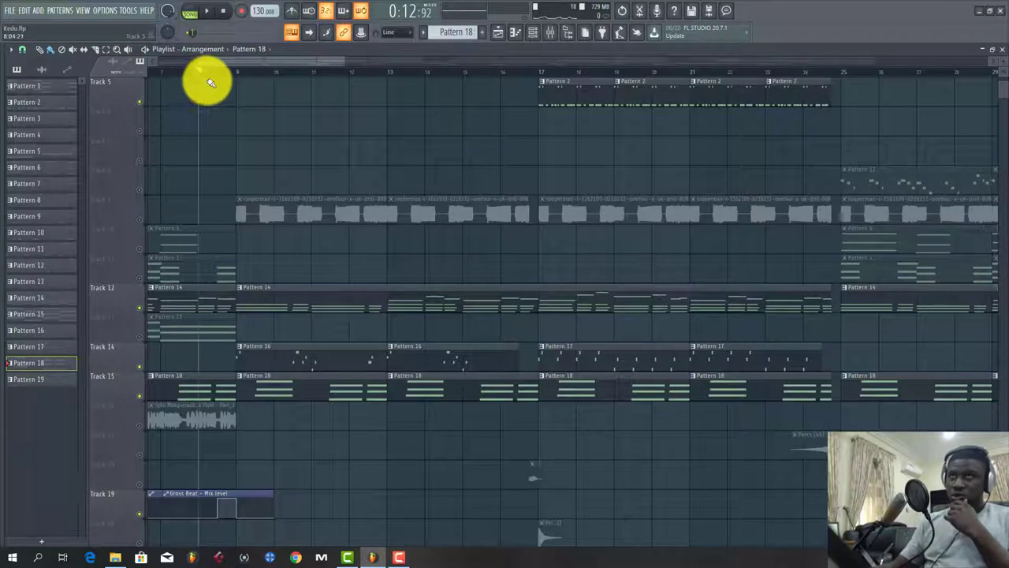
{"action": "key", "text": "space"}
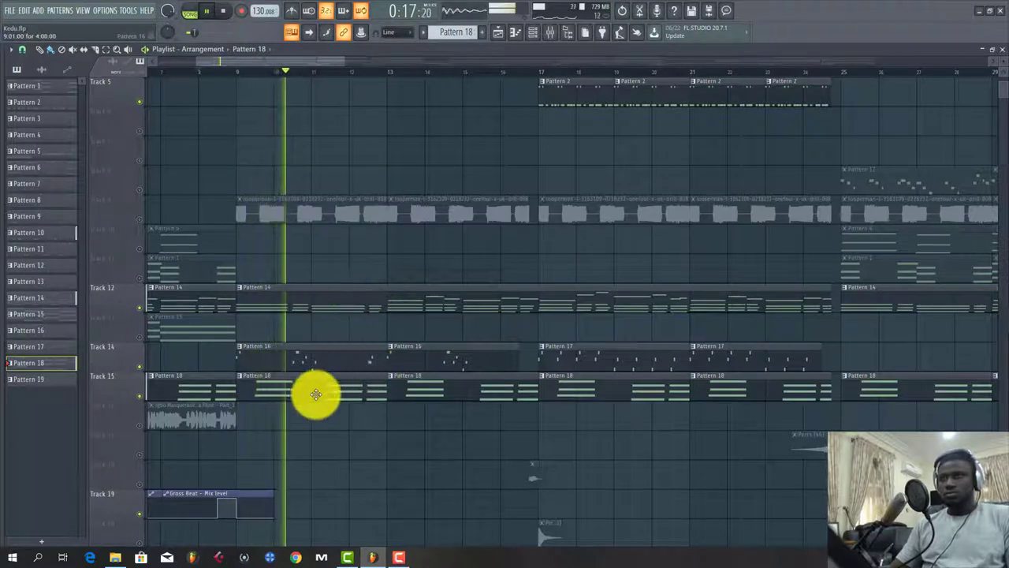
{"action": "scroll", "coordinate": [315, 394], "scroll_direction": "down", "scroll_amount": 1}
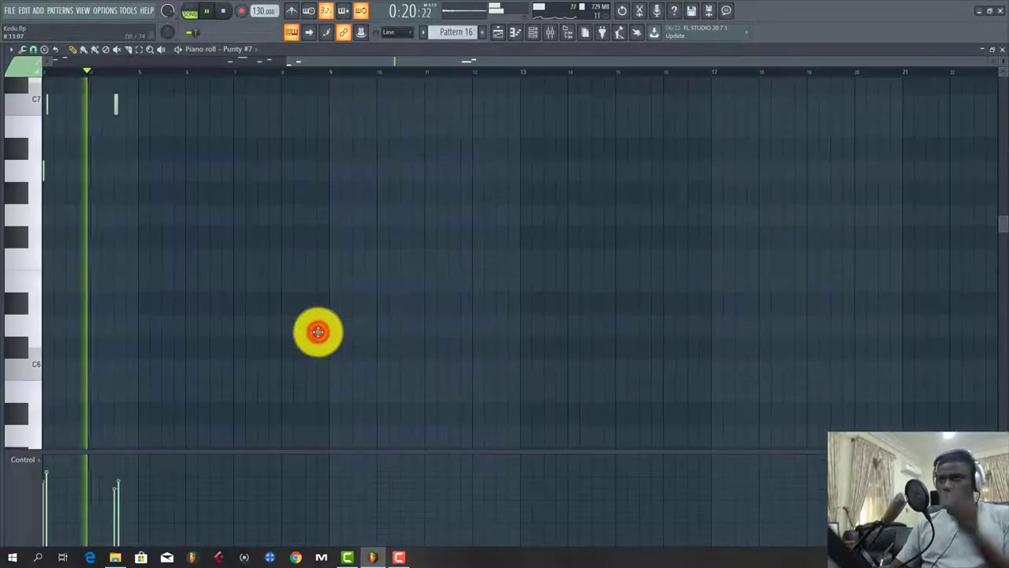
Open a Pattern 16 clip's Purity #7 notes, stop playback, and show the melody's start.
{"action": "double_click", "coordinate": [317, 333]}
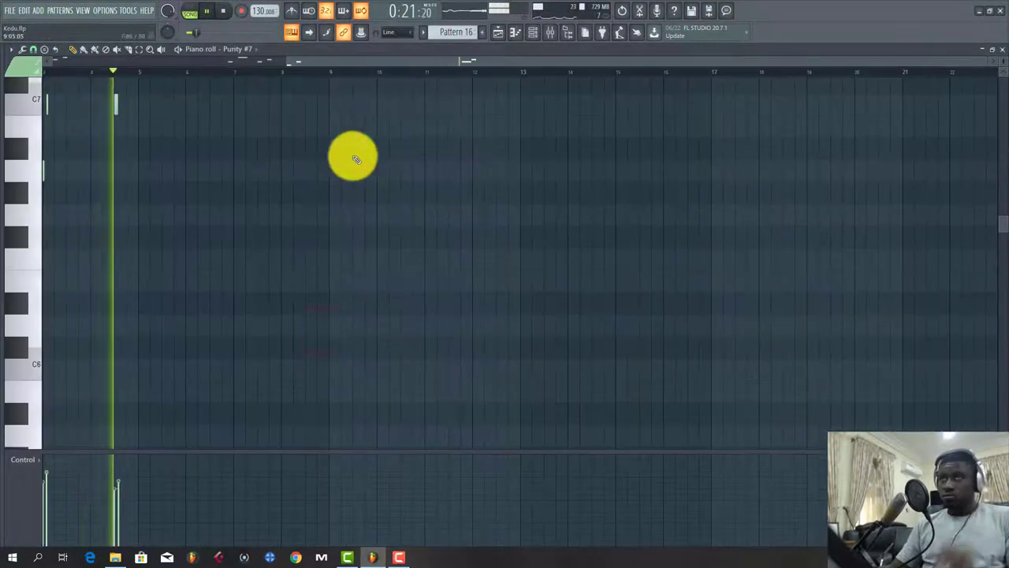
{"action": "left_click", "coordinate": [329, 61]}
{"action": "key", "text": "space"}
{"action": "scroll", "coordinate": [197, 186], "scroll_direction": "up", "scroll_amount": 5}
{"action": "scroll", "coordinate": [84, 74], "scroll_direction": "up", "scroll_amount": 3}
{"action": "scroll", "coordinate": [138, 144], "scroll_direction": "down", "scroll_amount": 2}
{"action": "scroll", "coordinate": [182, 106], "scroll_direction": "down", "scroll_amount": 1}
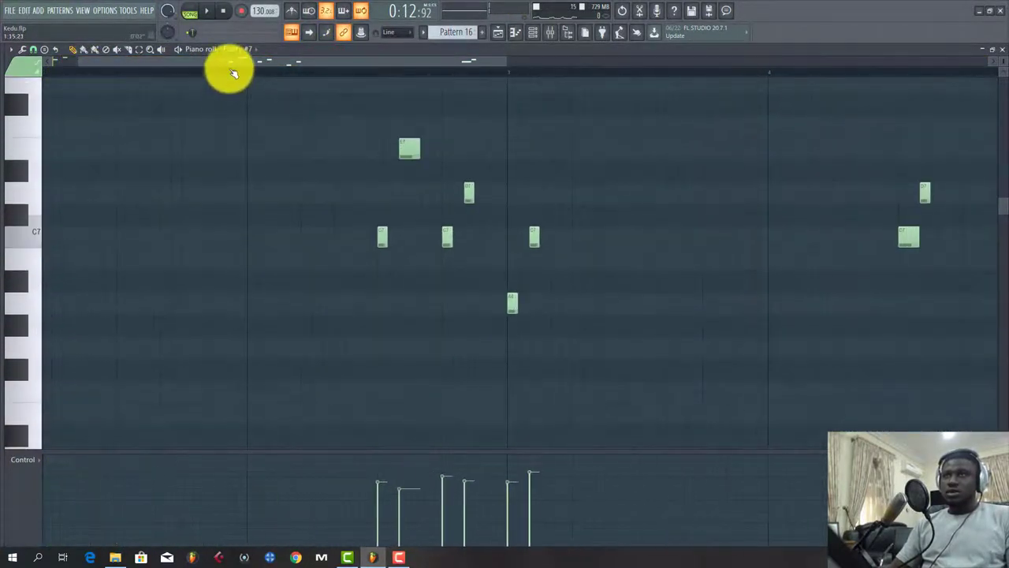
{"action": "left_click", "coordinate": [226, 61]}
{"action": "scroll", "coordinate": [212, 144], "scroll_direction": "up", "scroll_amount": 2}
{"action": "scroll", "coordinate": [203, 72], "scroll_direction": "down", "scroll_amount": 3}
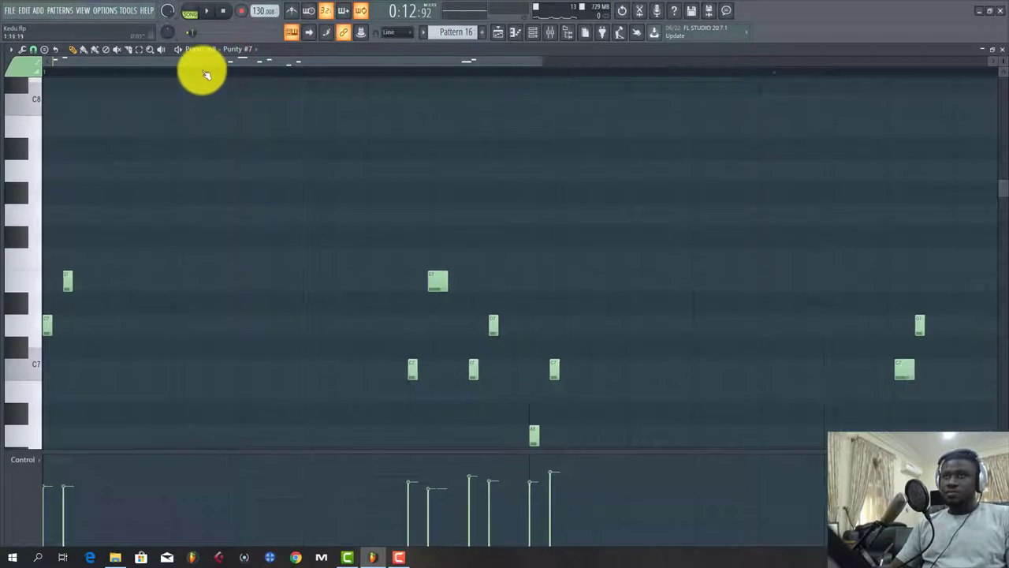
{"action": "scroll", "coordinate": [202, 150], "scroll_direction": "down", "scroll_amount": 4}
{"action": "scroll", "coordinate": [203, 154], "scroll_direction": "up", "scroll_amount": 3}
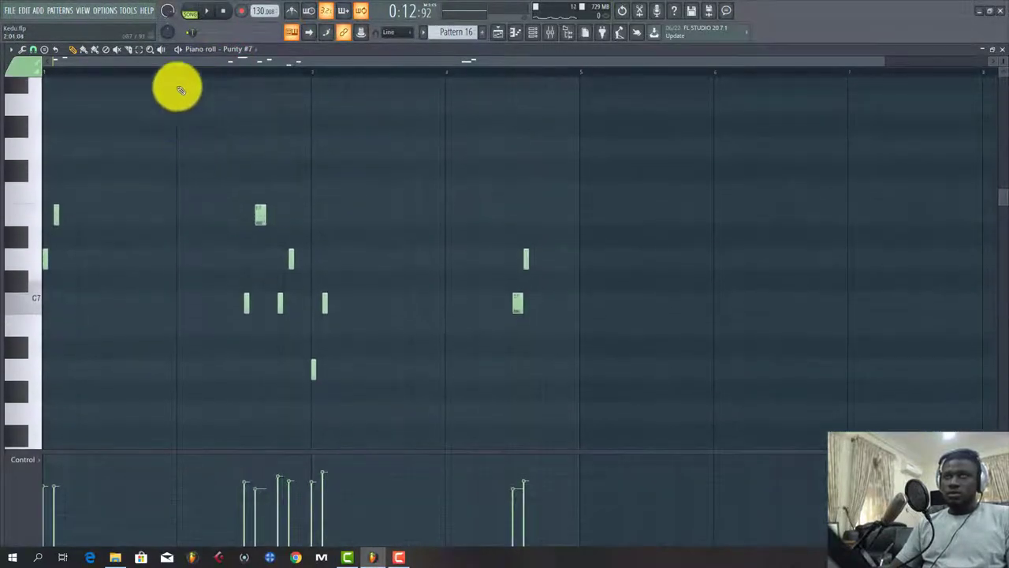
Switch to PAT mode and play the Pattern 16 melody alone, then stop.
{"action": "left_click", "coordinate": [190, 11]}
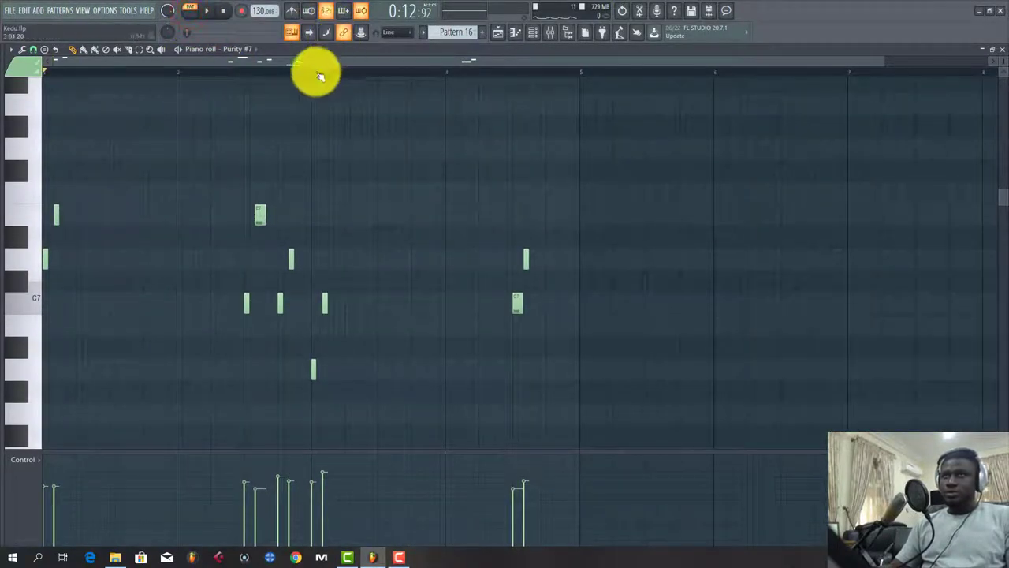
{"action": "scroll", "coordinate": [63, 73], "scroll_direction": "up", "scroll_amount": 3}
{"action": "key", "text": "space"}
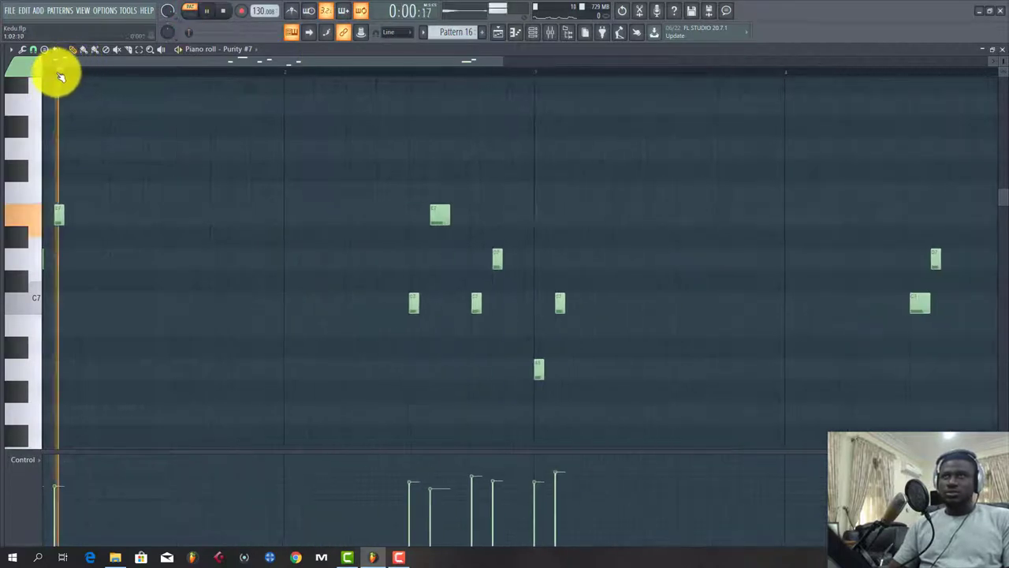
{"action": "left_click", "coordinate": [103, 63]}
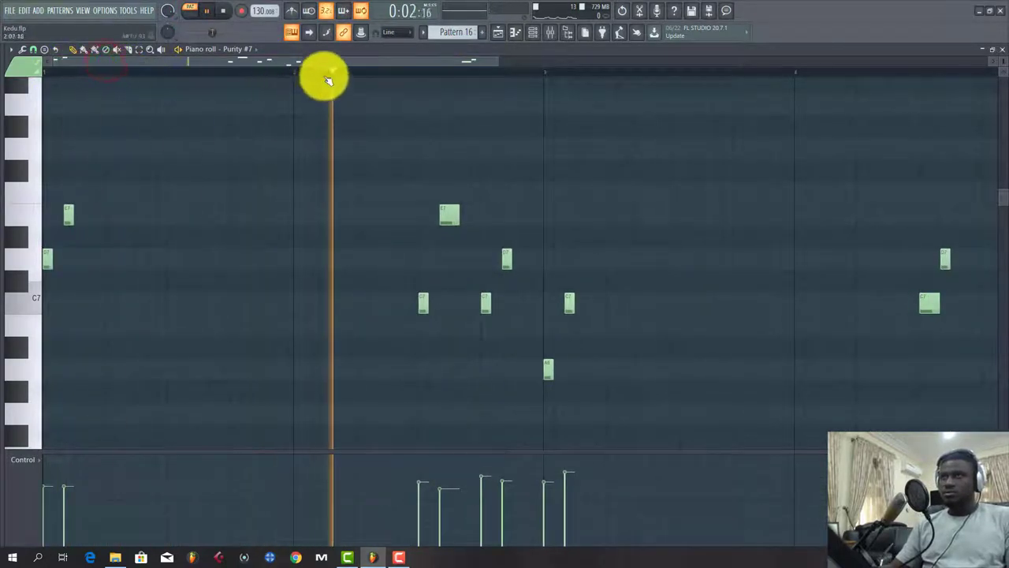
{"action": "scroll", "coordinate": [329, 74], "scroll_direction": "down", "scroll_amount": 3}
{"action": "scroll", "coordinate": [331, 75], "scroll_direction": "down", "scroll_amount": 1}
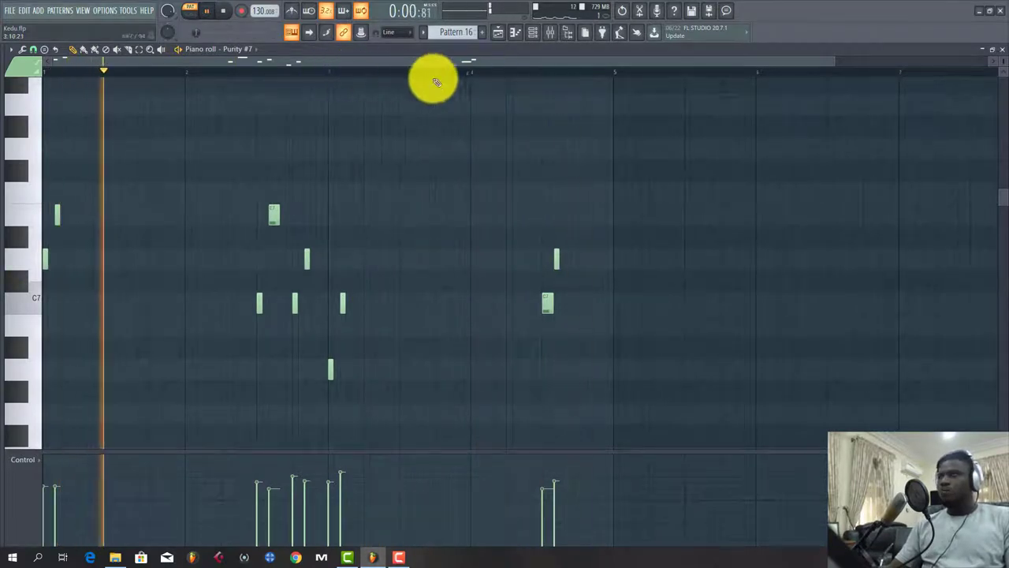
{"action": "key", "text": "space"}
{"action": "left_click", "coordinate": [533, 35]}
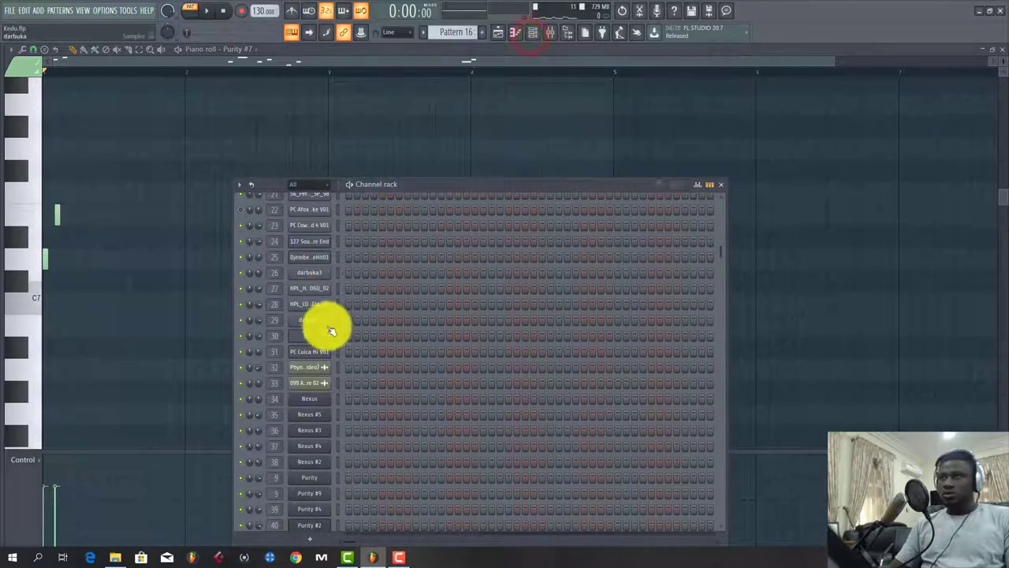
{"action": "scroll", "coordinate": [335, 315], "scroll_direction": "up", "scroll_amount": 3}
{"action": "scroll", "coordinate": [344, 281], "scroll_direction": "down", "scroll_amount": 4}
{"action": "scroll", "coordinate": [327, 243], "scroll_direction": "down", "scroll_amount": 3}
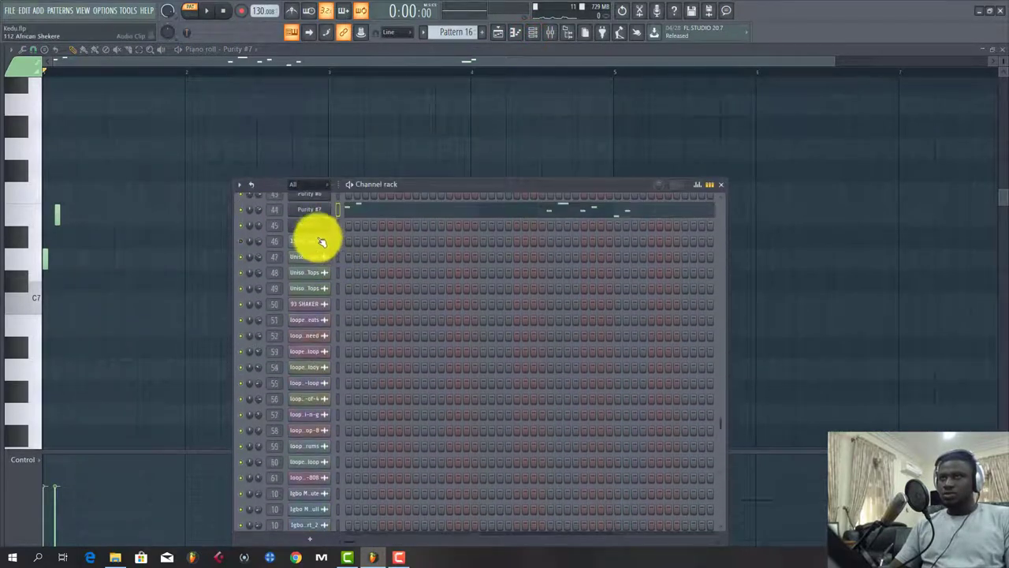
{"action": "left_click", "coordinate": [314, 210]}
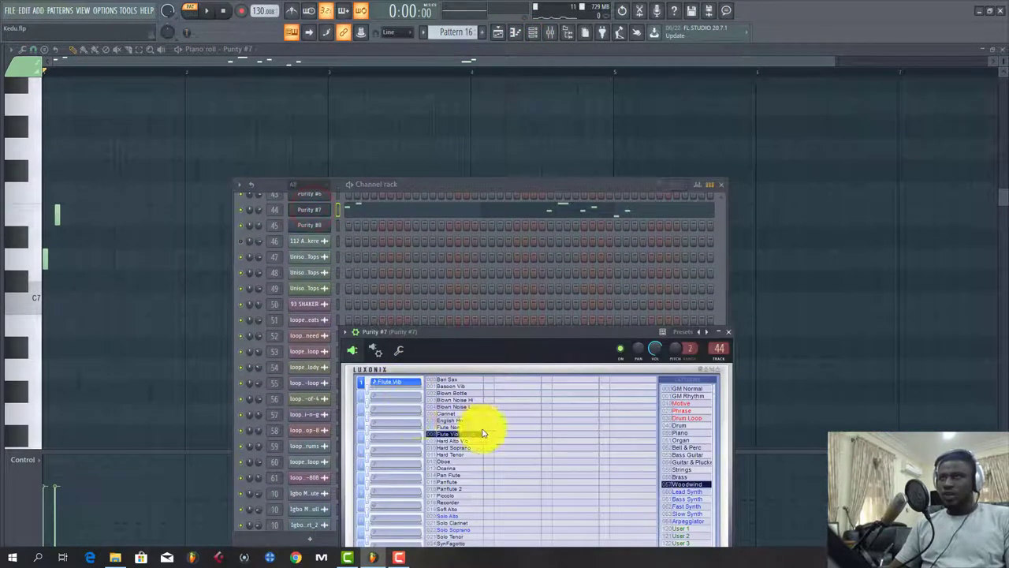
{"action": "left_click", "coordinate": [431, 59]}
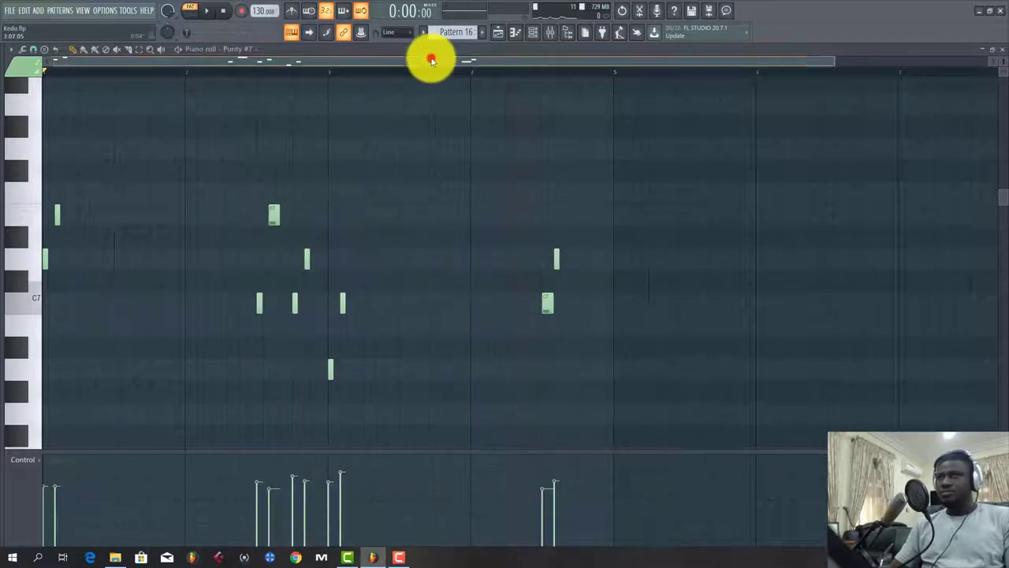
Unmute Track 4's Pattern 5 clips and play the arrangement from bar 9.
{"action": "left_click", "coordinate": [501, 31]}
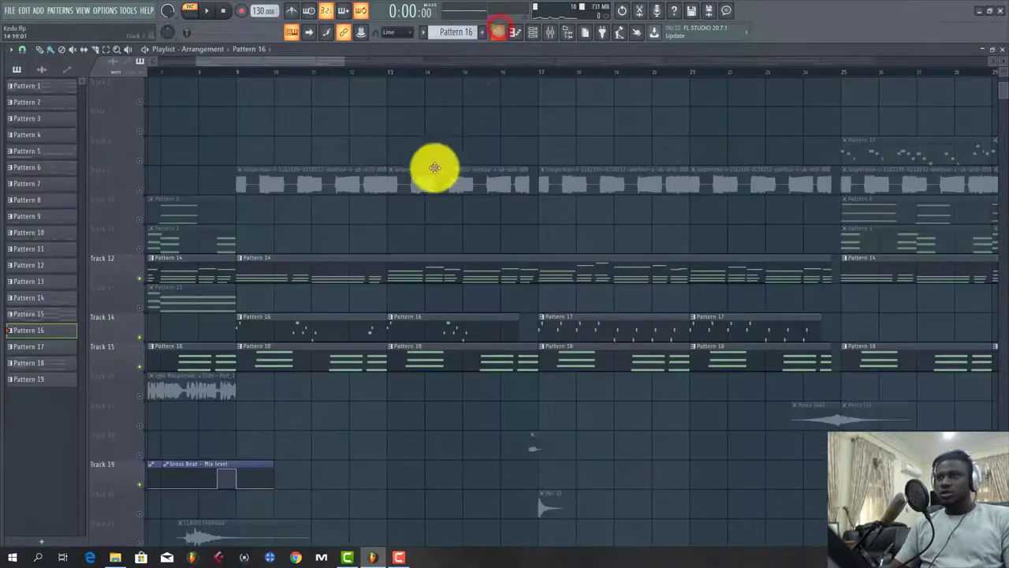
{"action": "scroll", "coordinate": [323, 304], "scroll_direction": "down", "scroll_amount": 1}
{"action": "scroll", "coordinate": [261, 98], "scroll_direction": "up", "scroll_amount": 5}
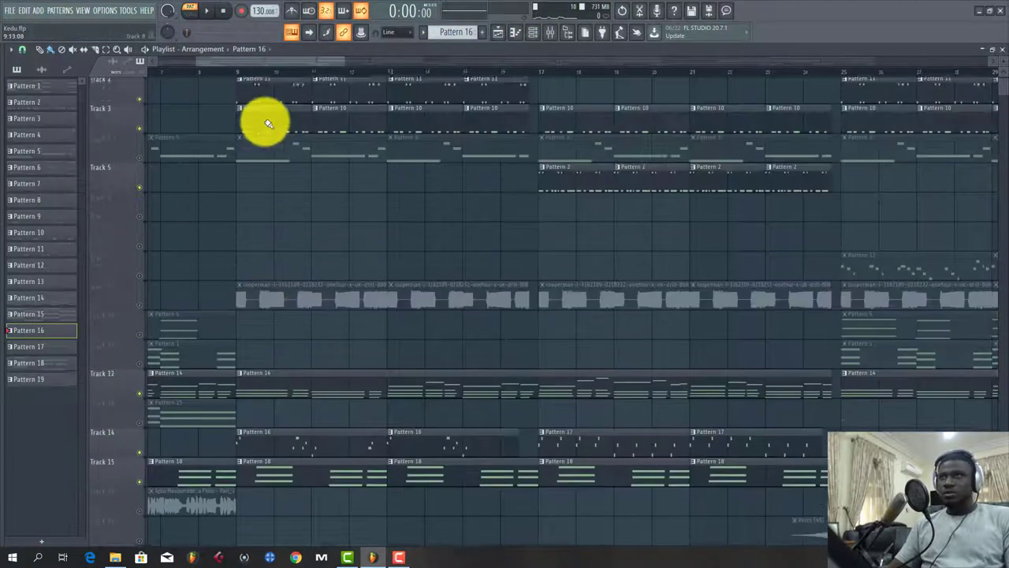
{"action": "scroll", "coordinate": [232, 62], "scroll_direction": "left", "scroll_amount": 8}
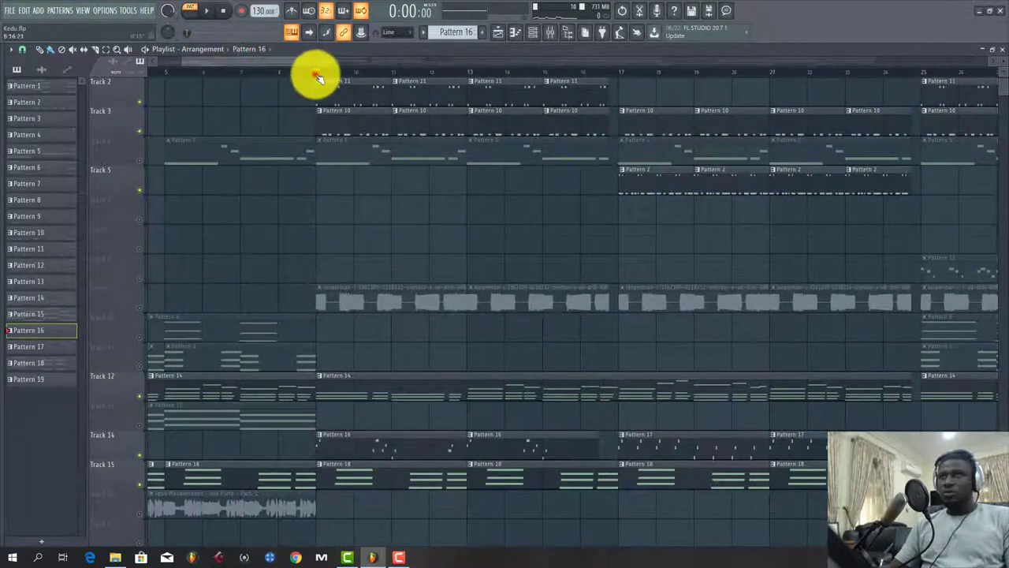
{"action": "left_click", "coordinate": [317, 73]}
{"action": "left_click", "coordinate": [139, 164]}
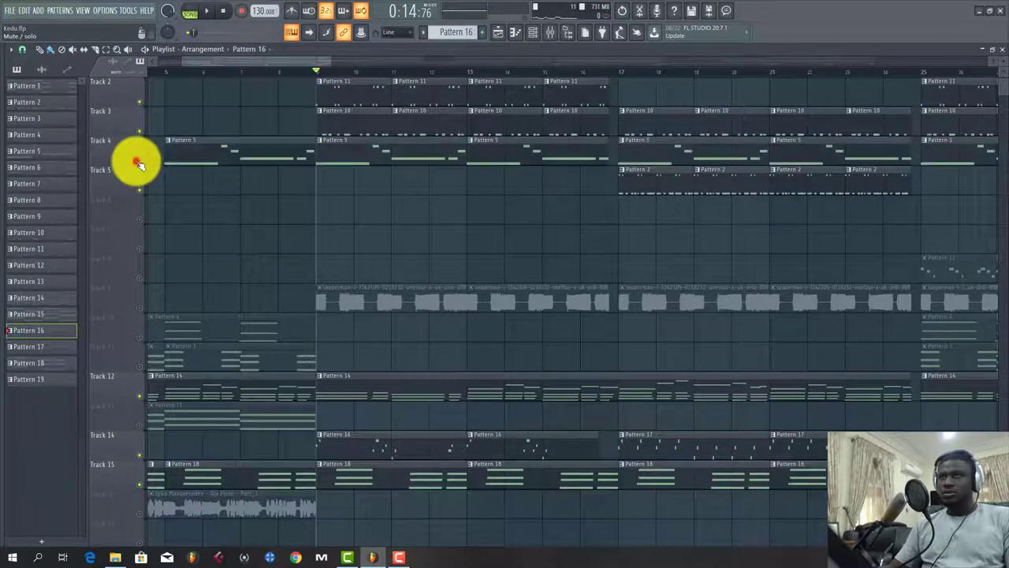
{"action": "key", "text": "space"}
Open the Pattern 5 clip in the Piano roll and play it in pattern mode, then stop.
{"action": "double_click", "coordinate": [358, 162]}
{"action": "left_click", "coordinate": [190, 9]}
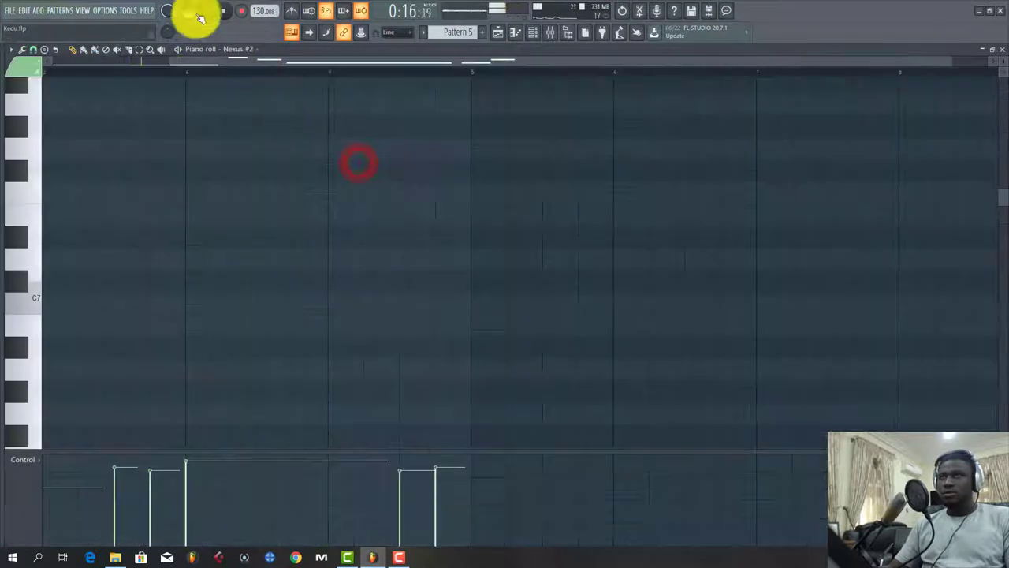
{"action": "left_click", "coordinate": [309, 62]}
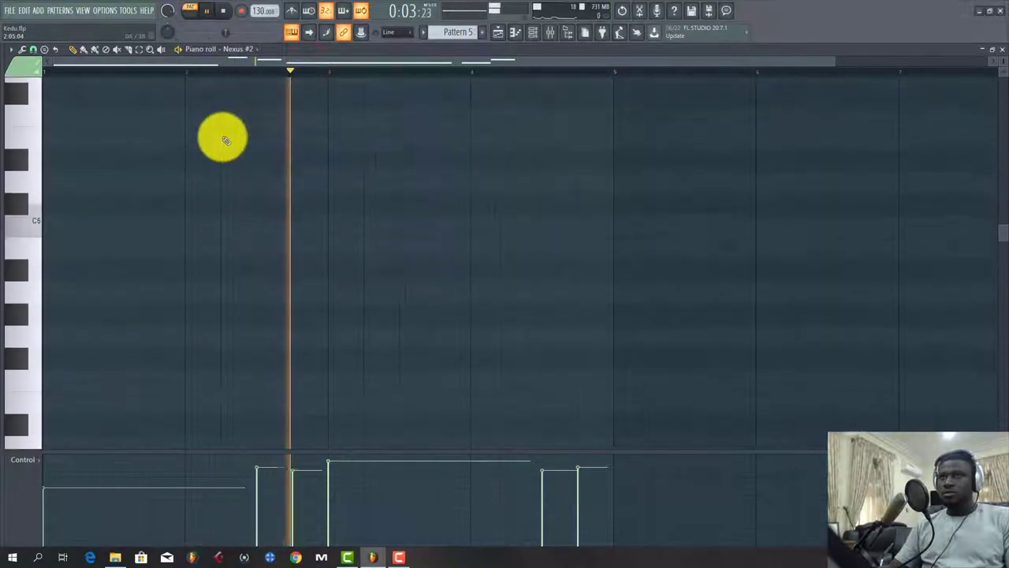
{"action": "scroll", "coordinate": [225, 134], "scroll_direction": "up", "scroll_amount": 8}
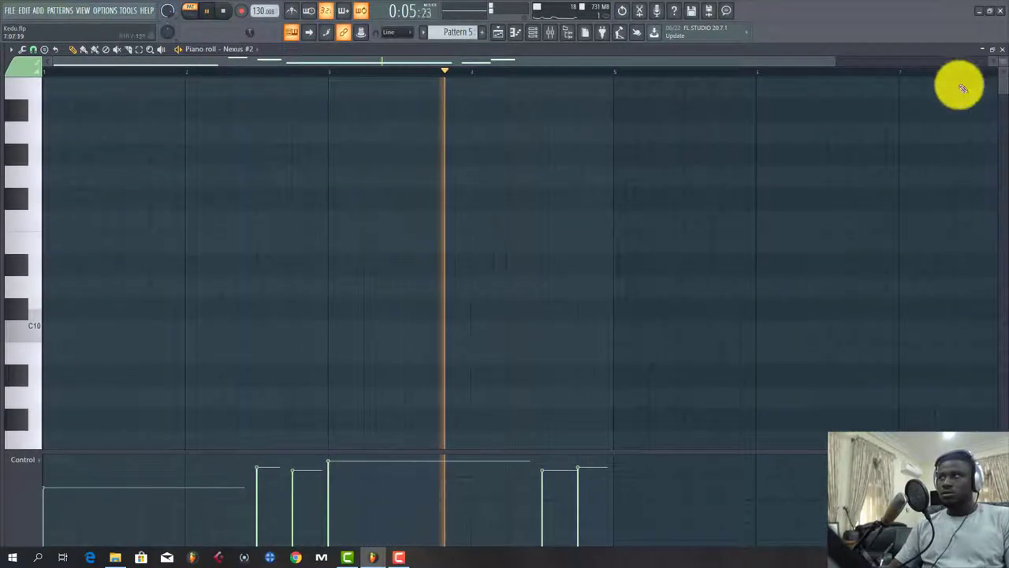
{"action": "key", "text": "space"}
Replay the Pattern 5 Nexus #2 melody, stop it, and return to the Playlist.
{"action": "left_click_drag", "start_coordinate": [999, 94], "coordinate": [991, 342]}
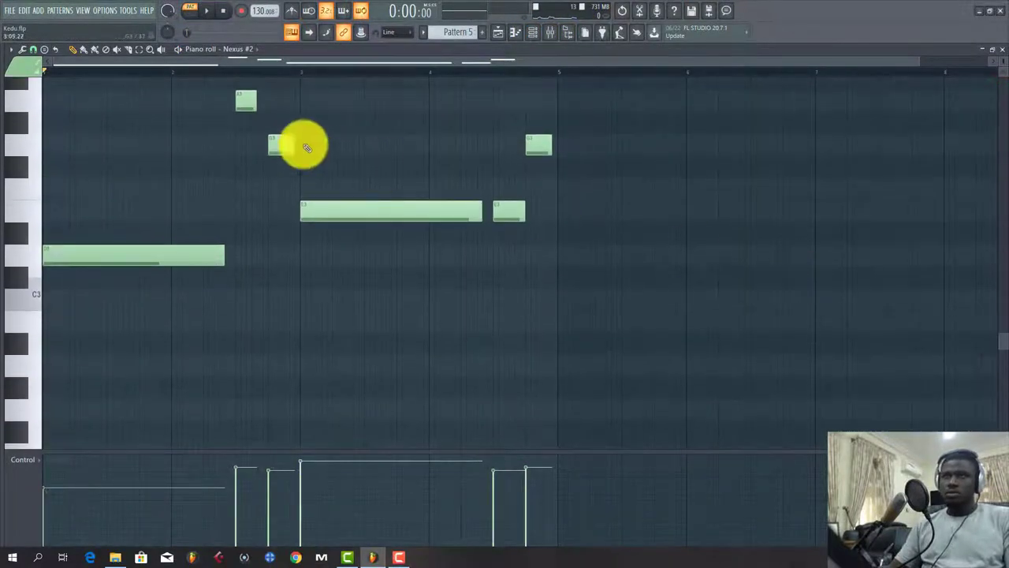
{"action": "scroll", "coordinate": [254, 130], "scroll_direction": "down", "scroll_amount": 3}
{"action": "scroll", "coordinate": [201, 184], "scroll_direction": "up", "scroll_amount": 2}
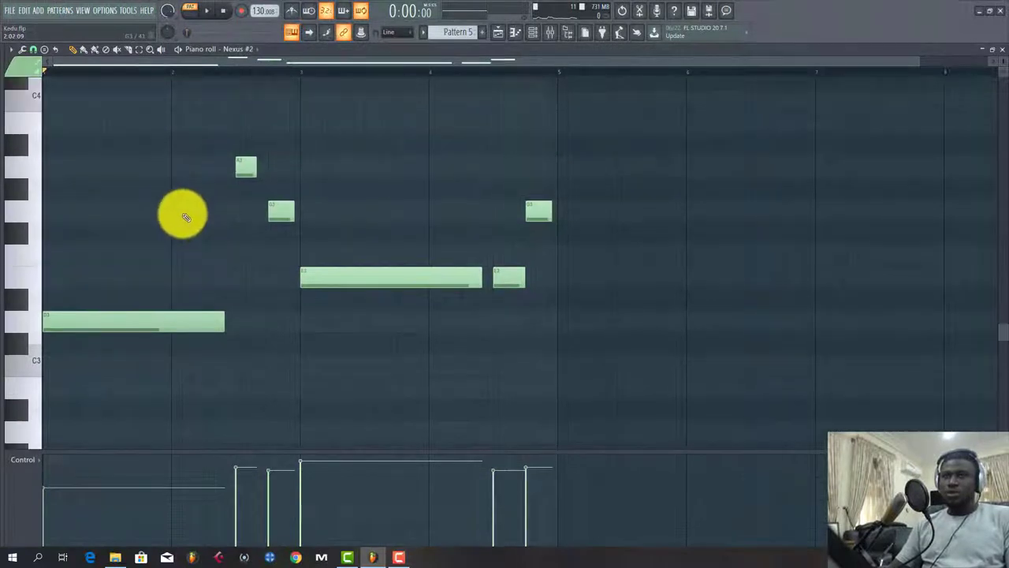
{"action": "key", "text": "space"}
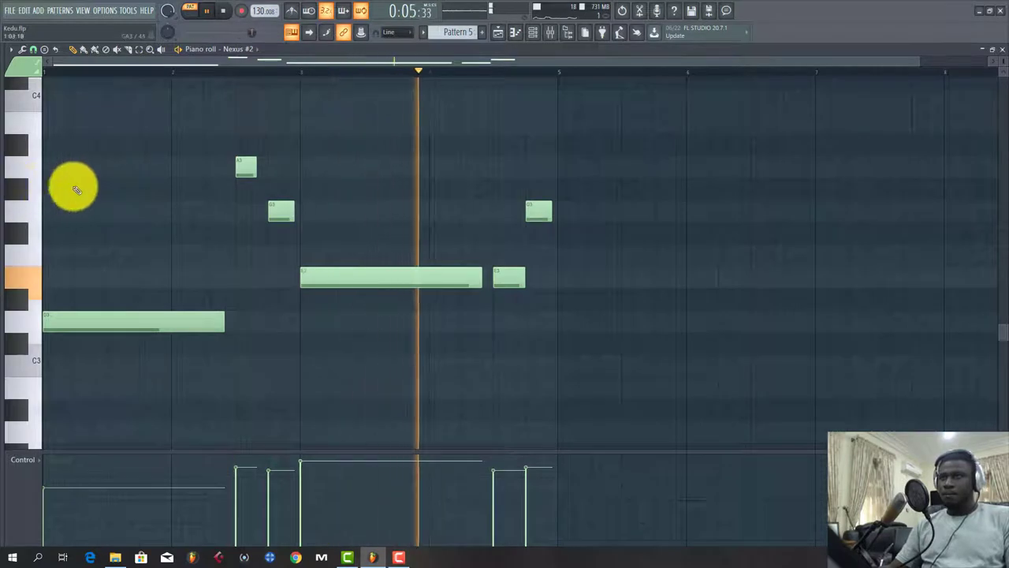
{"action": "key", "text": "space"}
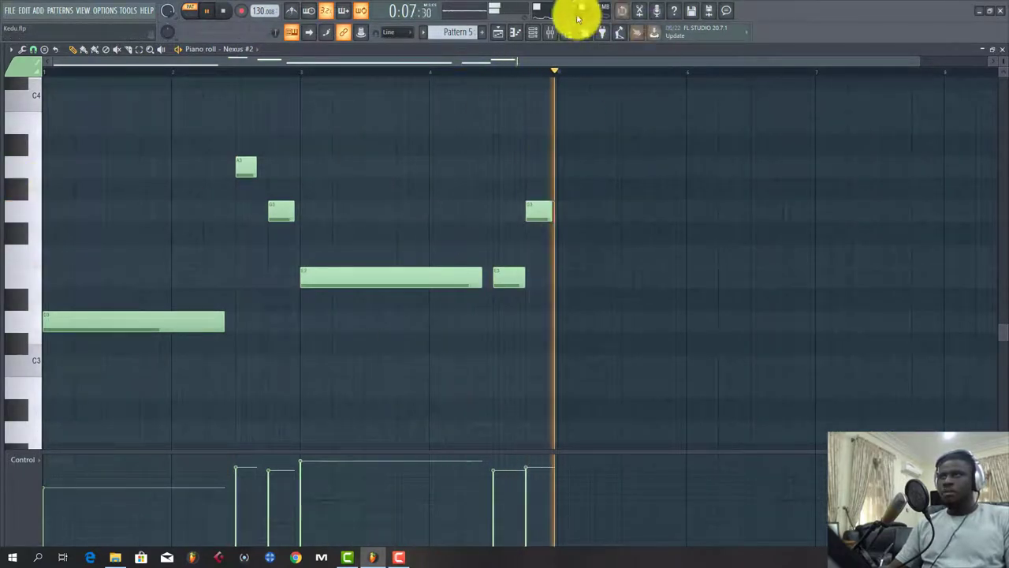
{"action": "left_click", "coordinate": [503, 34]}
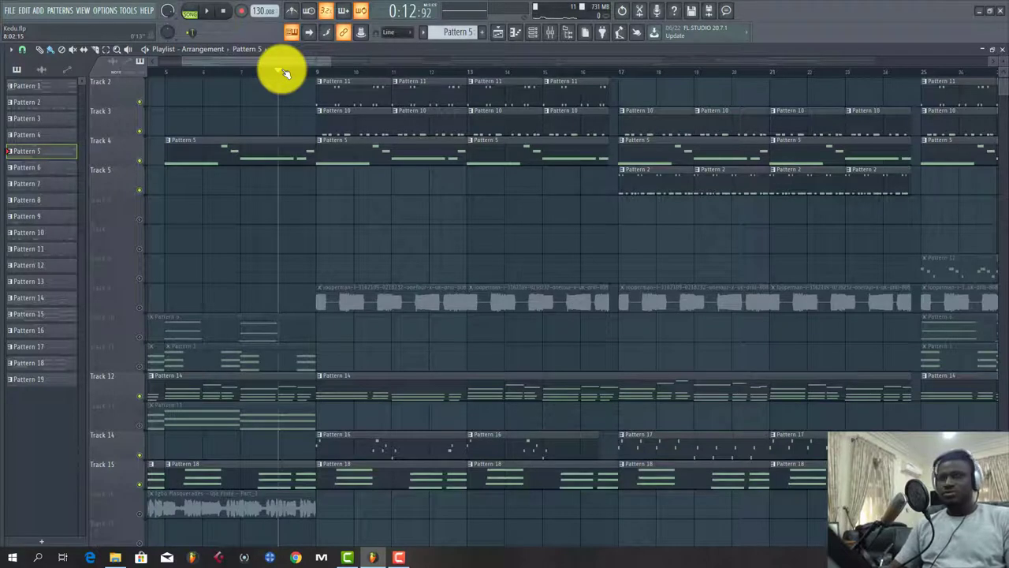
Play the arrangement from bar 8 and stop it.
{"action": "key", "text": "space"}
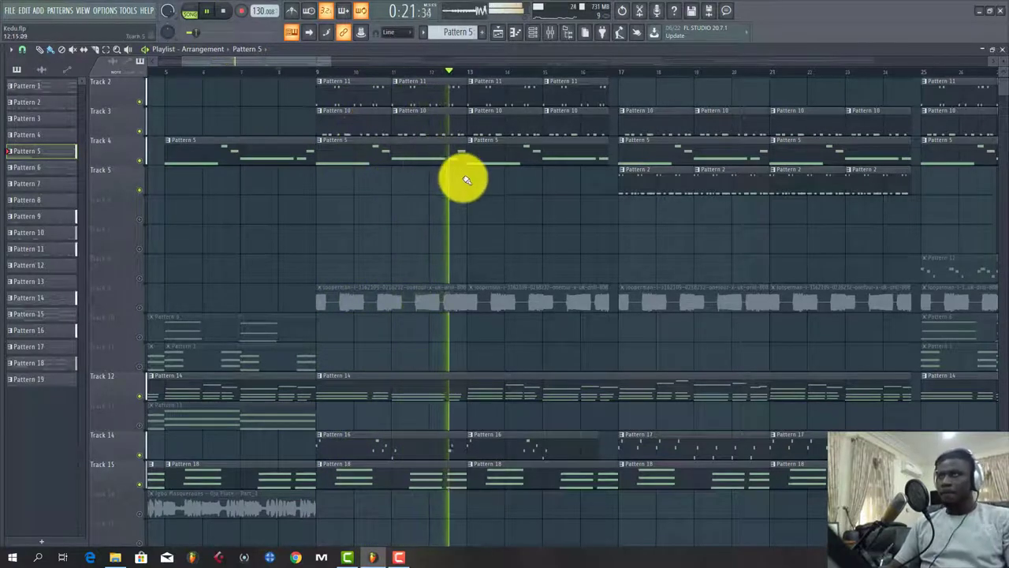
{"action": "key", "text": "space"}
{"action": "scroll", "coordinate": [391, 175], "scroll_direction": "down", "scroll_amount": 3}
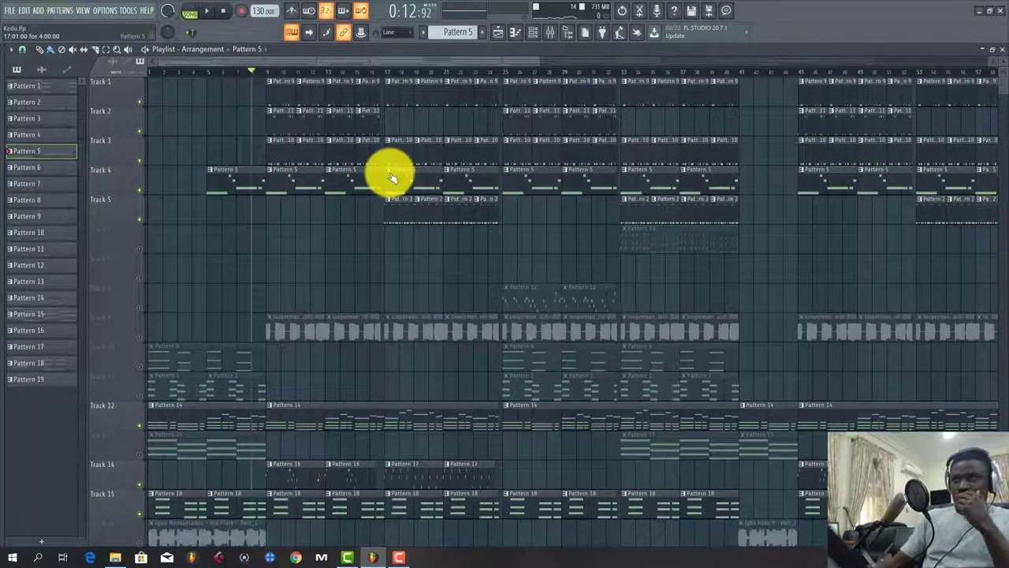
{"action": "scroll", "coordinate": [335, 221], "scroll_direction": "down", "scroll_amount": 5}
{"action": "scroll", "coordinate": [337, 221], "scroll_direction": "up", "scroll_amount": 3}
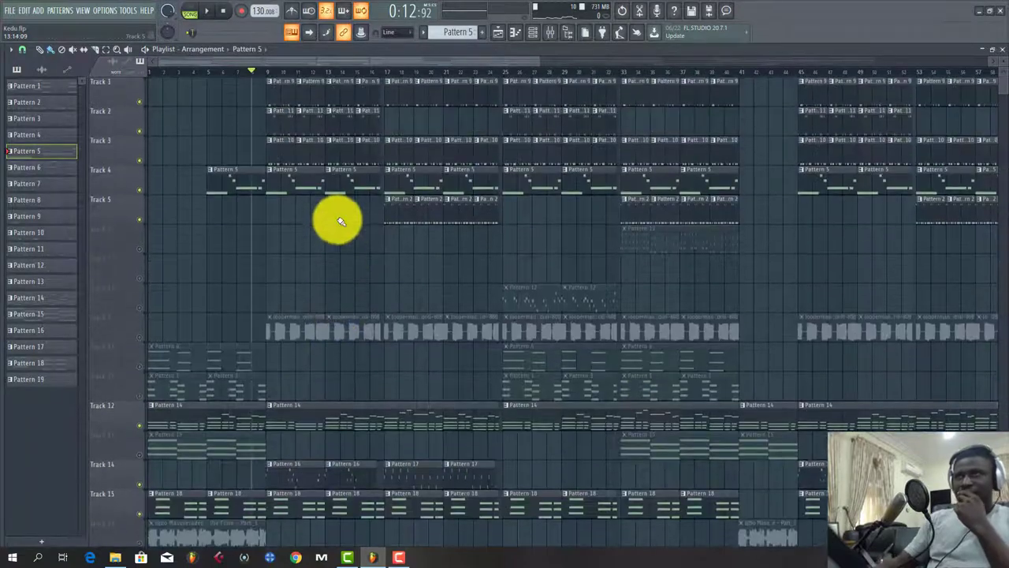
{"action": "scroll", "coordinate": [335, 218], "scroll_direction": "down", "scroll_amount": 8}
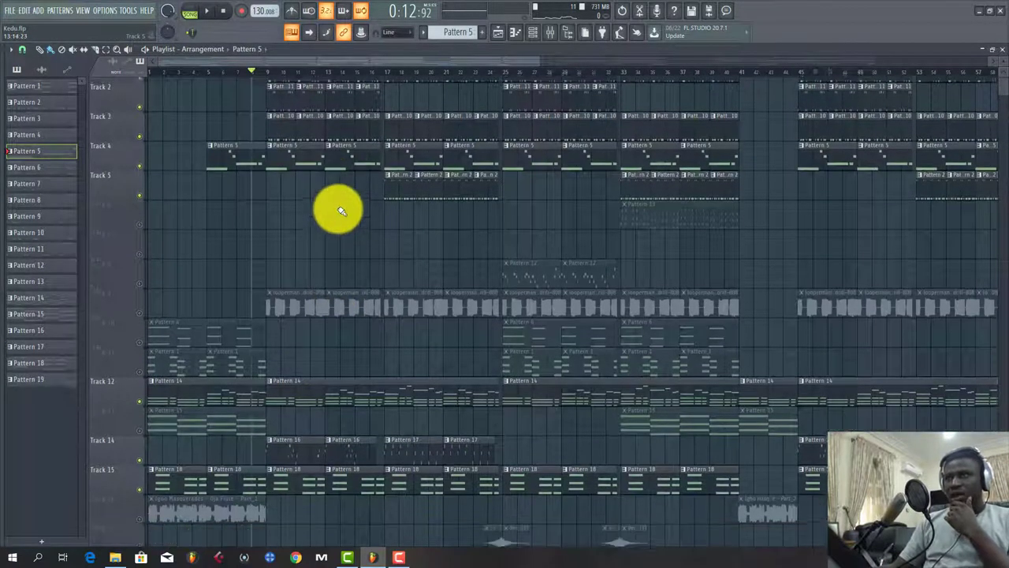
{"action": "scroll", "coordinate": [345, 200], "scroll_direction": "up", "scroll_amount": 4}
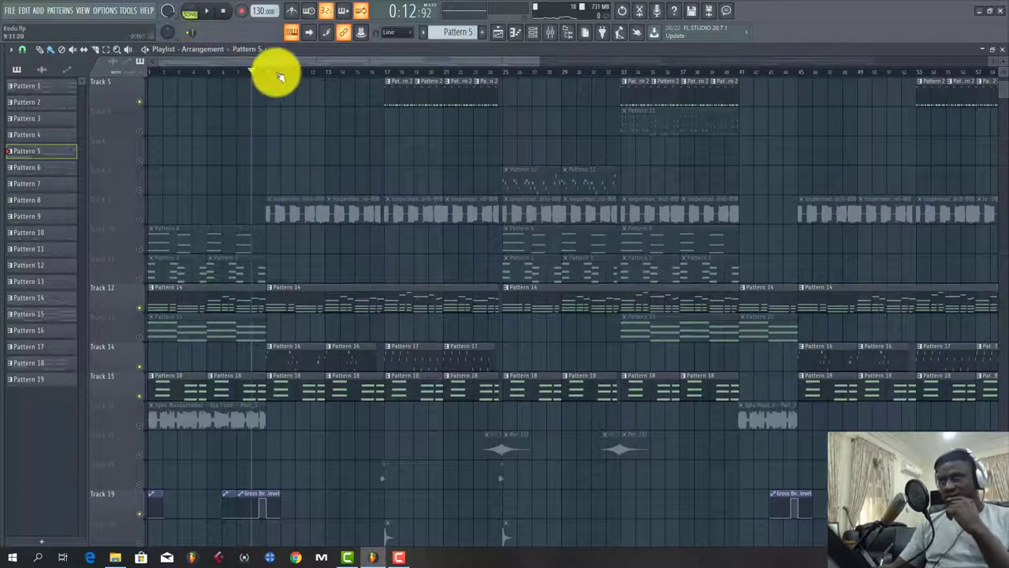
{"action": "scroll", "coordinate": [276, 77], "scroll_direction": "up", "scroll_amount": 3}
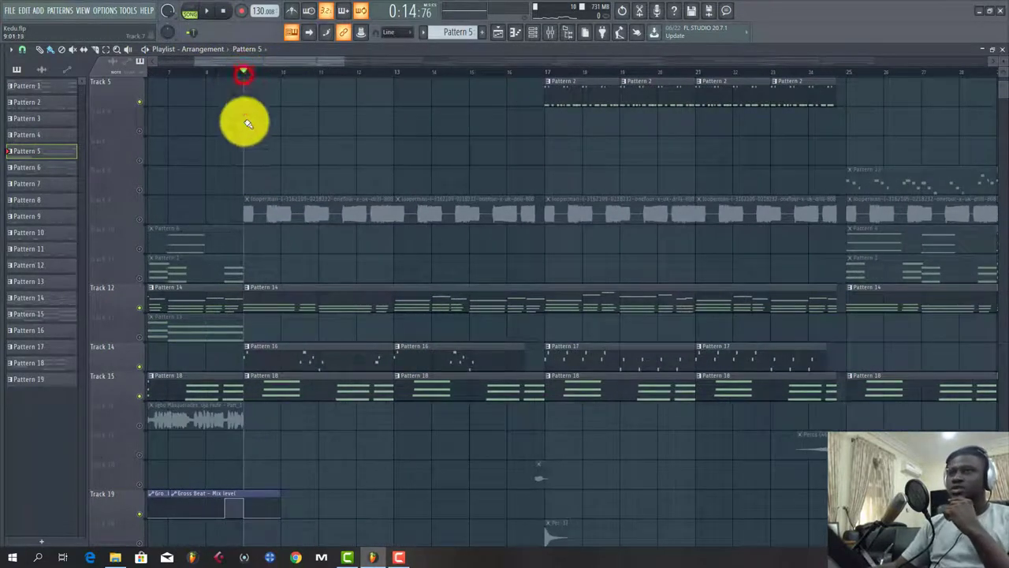
Unmute Track 9's drill 808 loop and inspect its sample settings.
{"action": "left_click", "coordinate": [139, 218]}
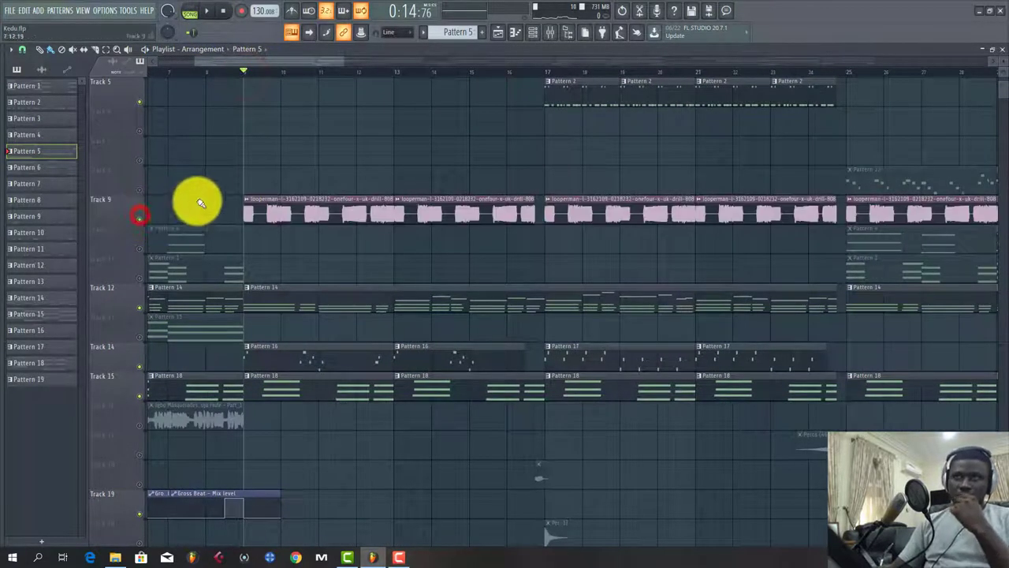
{"action": "double_click", "coordinate": [256, 214]}
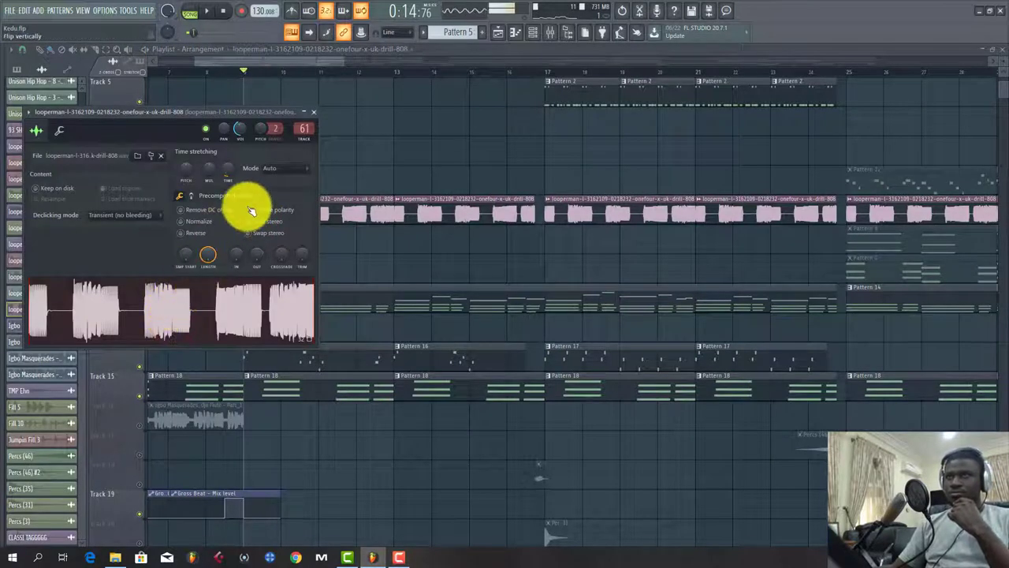
{"action": "left_click", "coordinate": [313, 113]}
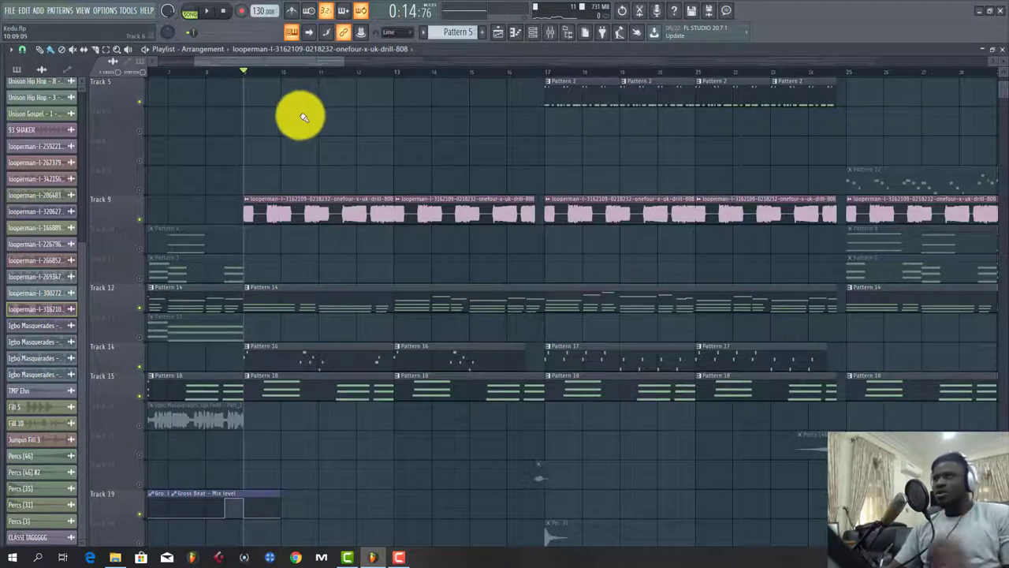
{"action": "scroll", "coordinate": [304, 117], "scroll_direction": "up", "scroll_amount": 4}
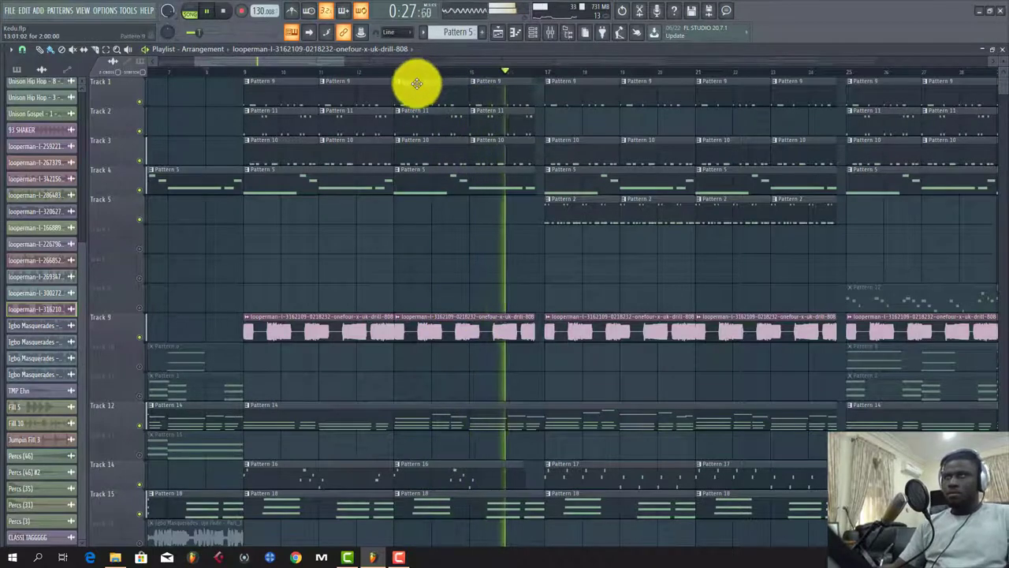
Stop playback, reset the song position to the start, and unmute Track 10's Pattern 6 clips.
{"action": "key", "text": "space"}
{"action": "scroll", "coordinate": [415, 79], "scroll_direction": "down", "scroll_amount": 1}
{"action": "scroll", "coordinate": [412, 74], "scroll_direction": "down", "scroll_amount": 2}
{"action": "scroll", "coordinate": [433, 208], "scroll_direction": "down", "scroll_amount": 3}
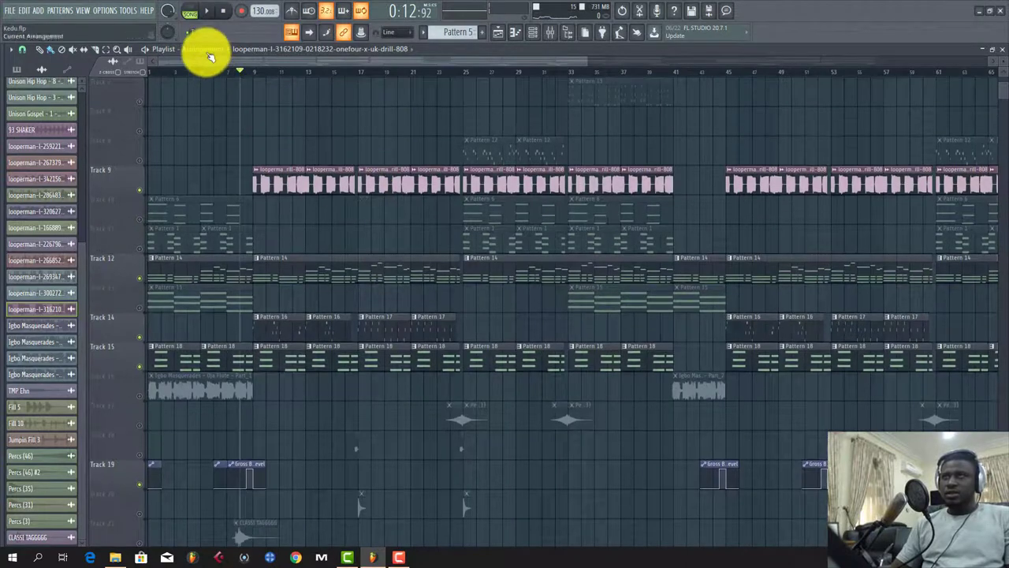
{"action": "scroll", "coordinate": [209, 58], "scroll_direction": "down", "scroll_amount": 1}
{"action": "scroll", "coordinate": [207, 226], "scroll_direction": "down", "scroll_amount": 2}
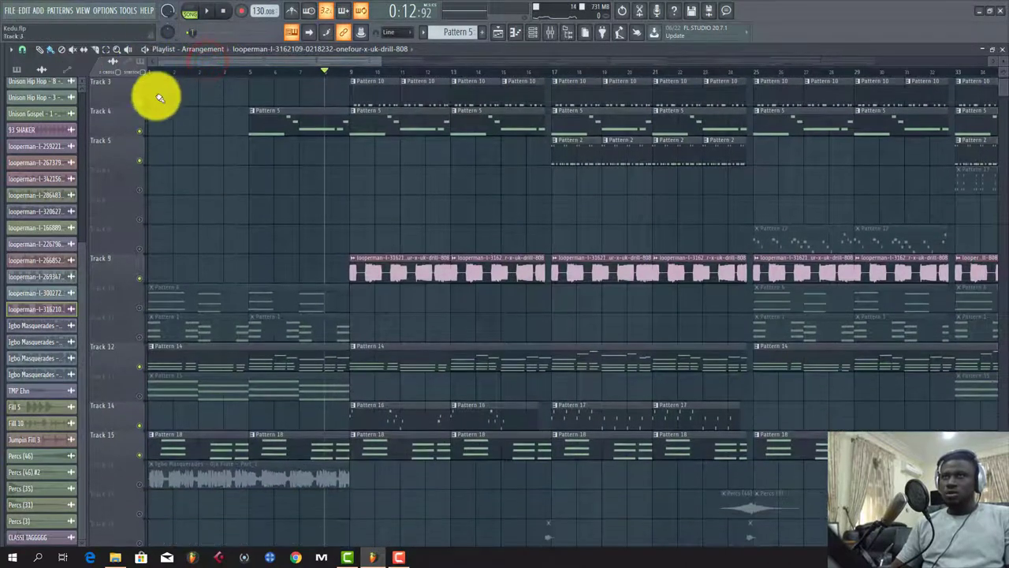
{"action": "left_click", "coordinate": [164, 72]}
{"action": "scroll", "coordinate": [232, 129], "scroll_direction": "down", "scroll_amount": 5}
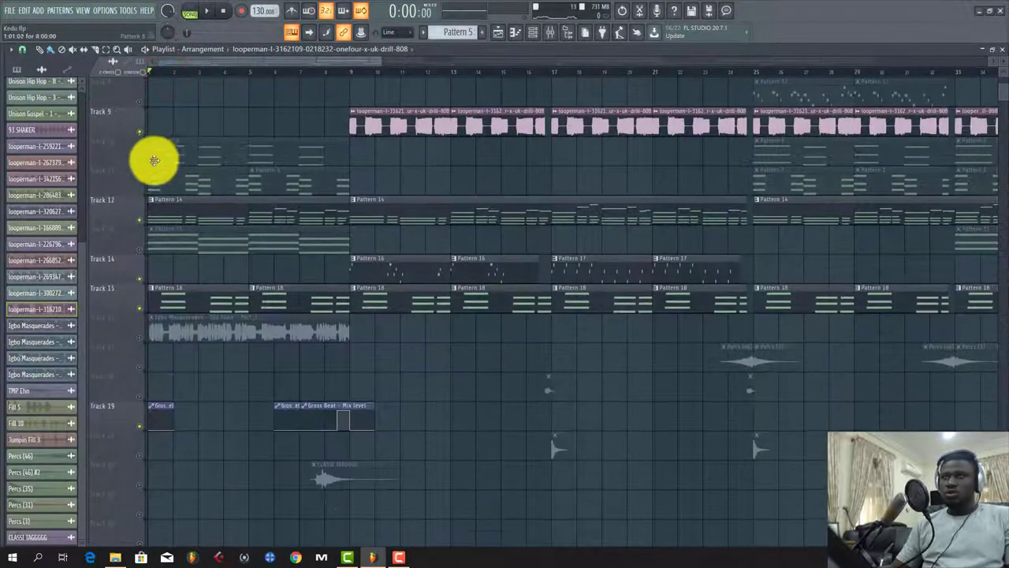
{"action": "left_click", "coordinate": [141, 159]}
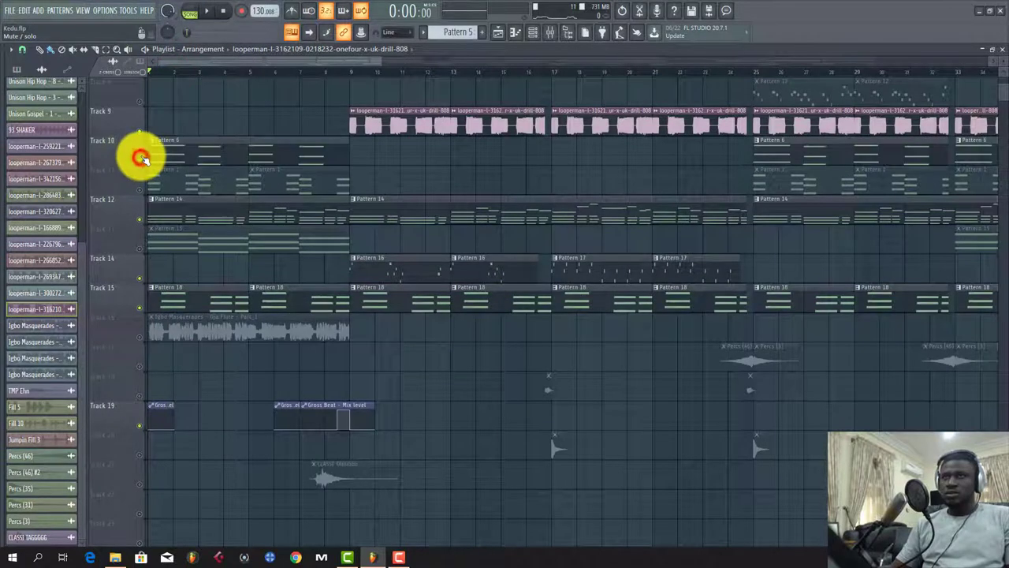
Open Pattern 6 and confirm its Nexus #3 channel uses the GT Jazz Guitar 3 preset.
{"action": "left_click", "coordinate": [184, 152]}
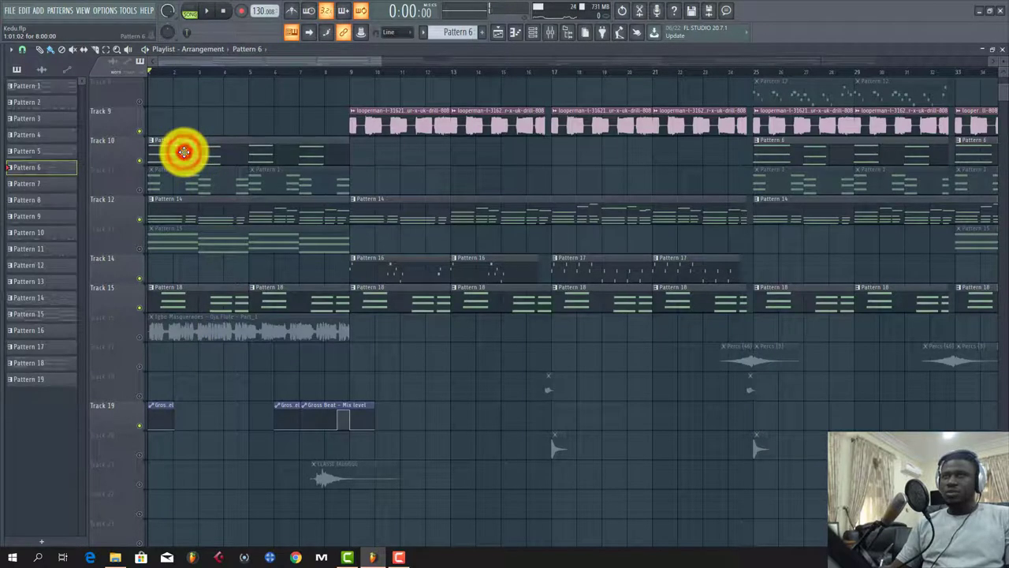
{"action": "double_click", "coordinate": [184, 151]}
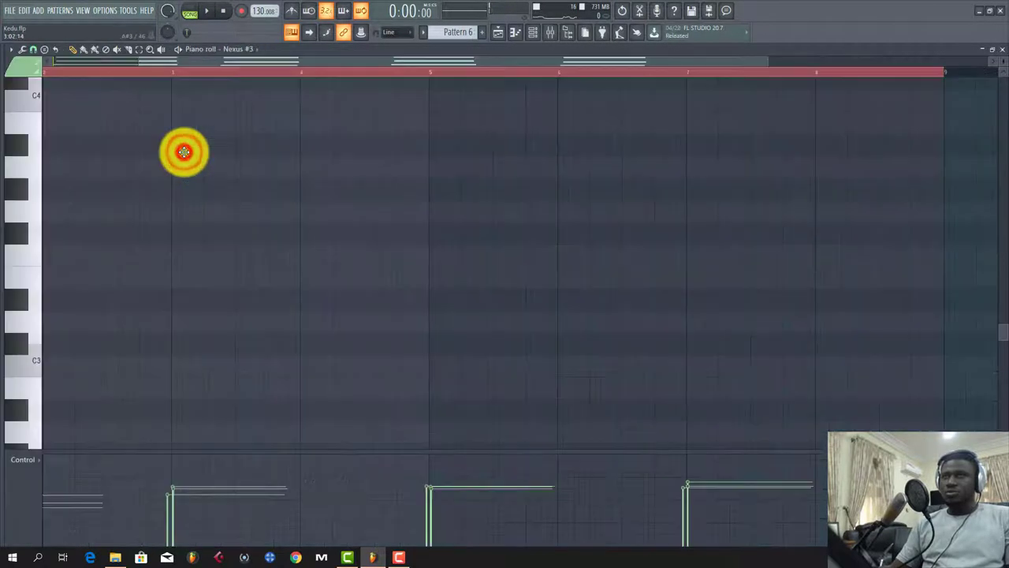
{"action": "left_click", "coordinate": [537, 35]}
{"action": "scroll", "coordinate": [335, 323], "scroll_direction": "down", "scroll_amount": 6}
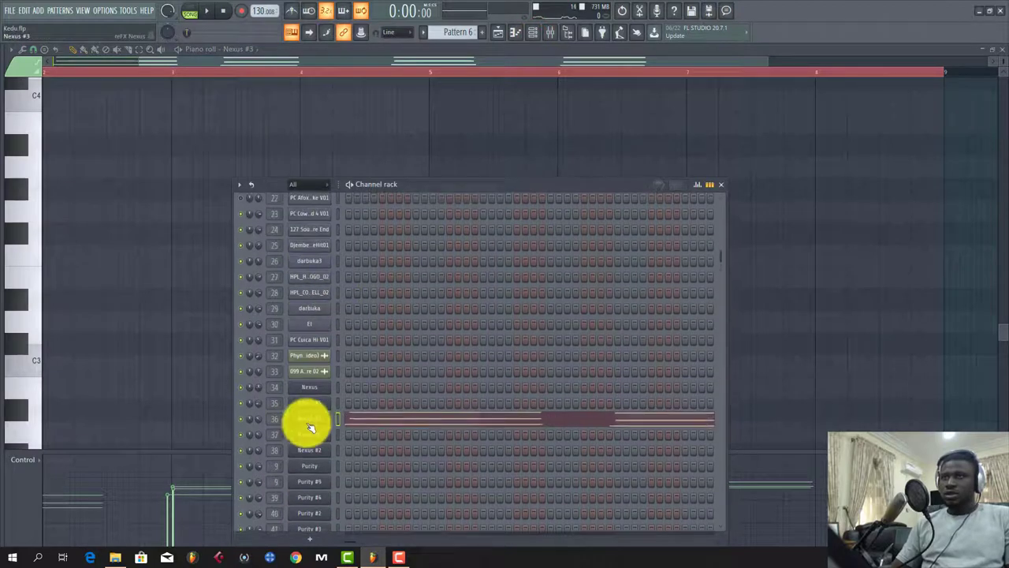
{"action": "left_click", "coordinate": [307, 416]}
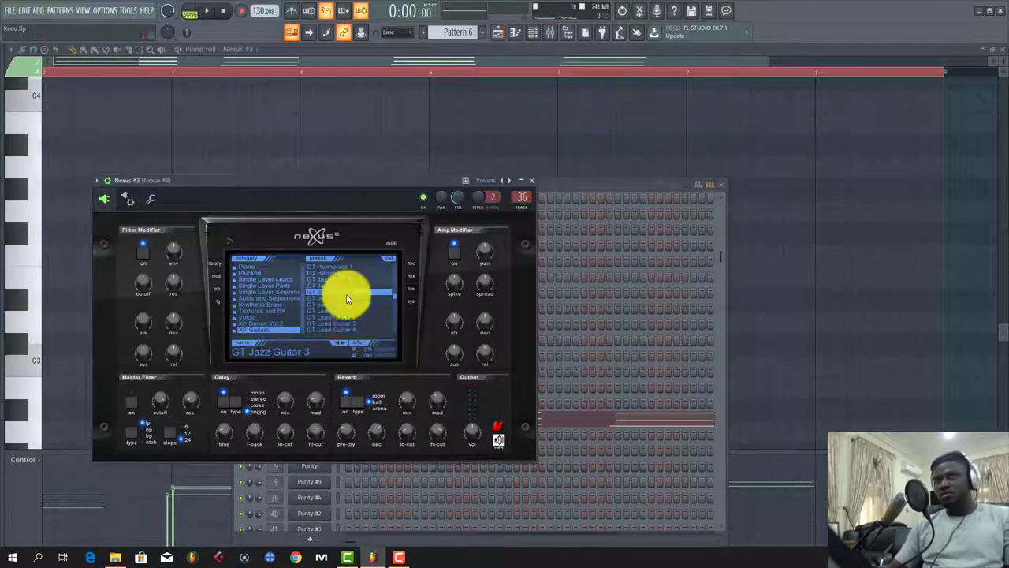
{"action": "left_click", "coordinate": [497, 35]}
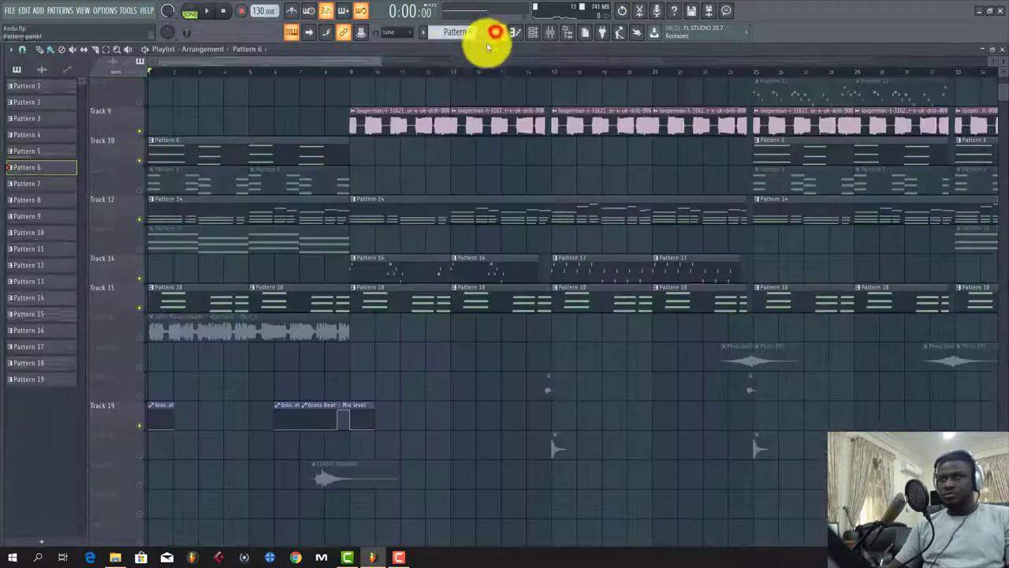
{"action": "double_click", "coordinate": [241, 158]}
{"action": "left_click", "coordinate": [350, 60]}
{"action": "scroll", "coordinate": [149, 225], "scroll_direction": "down", "scroll_amount": 3}
{"action": "scroll", "coordinate": [154, 230], "scroll_direction": "up", "scroll_amount": 9}
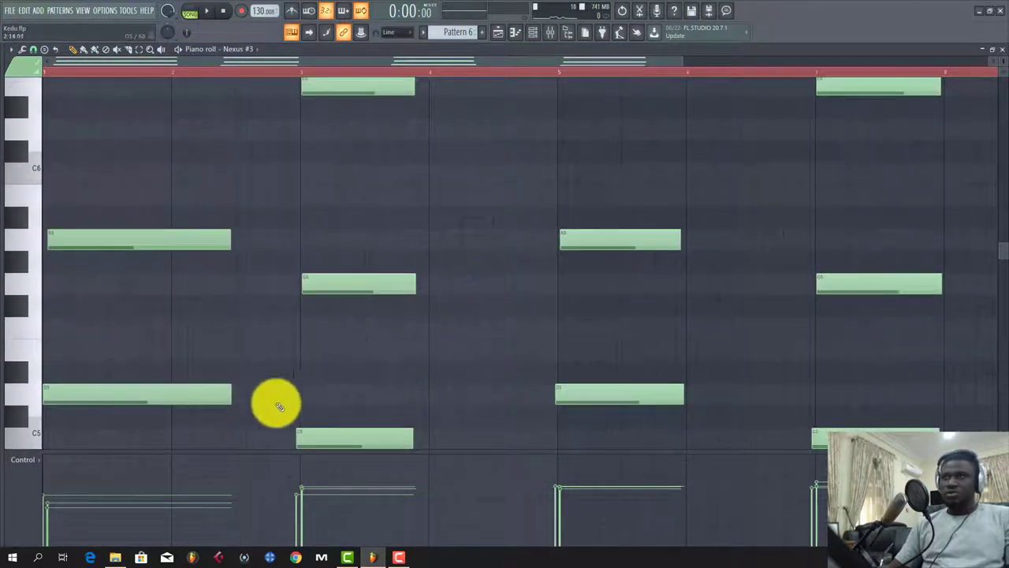
{"action": "scroll", "coordinate": [277, 338], "scroll_direction": "up", "scroll_amount": 2}
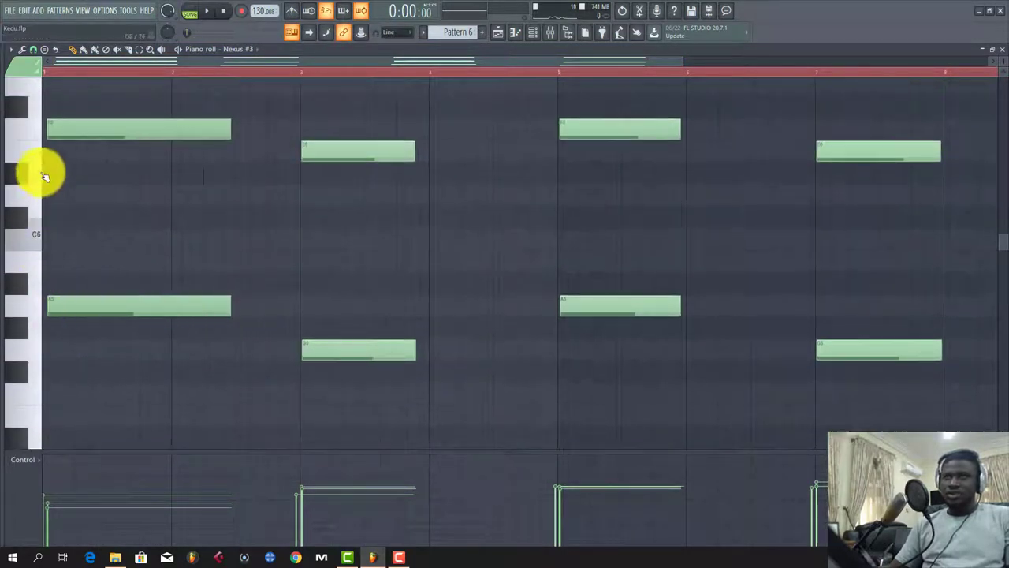
{"action": "scroll", "coordinate": [579, 353], "scroll_direction": "down", "scroll_amount": 4}
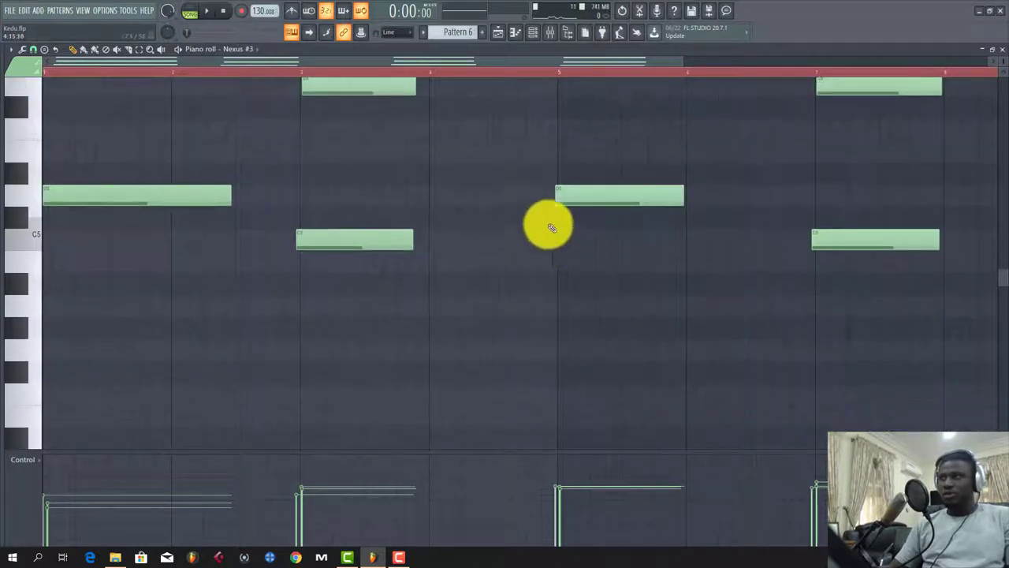
{"action": "scroll", "coordinate": [745, 405], "scroll_direction": "up", "scroll_amount": 3}
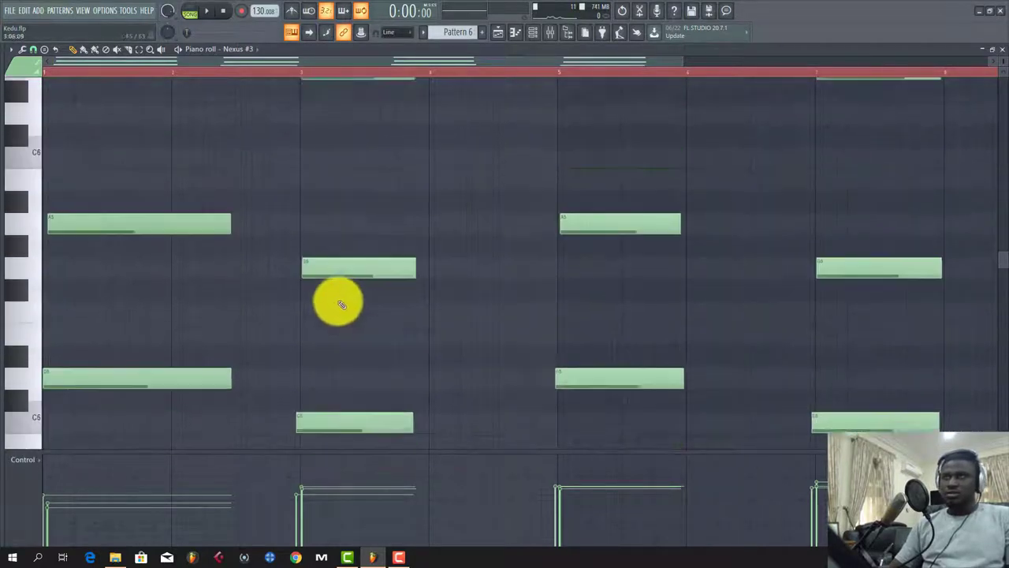
{"action": "scroll", "coordinate": [331, 300], "scroll_direction": "up", "scroll_amount": 3}
{"action": "key", "text": "space"}
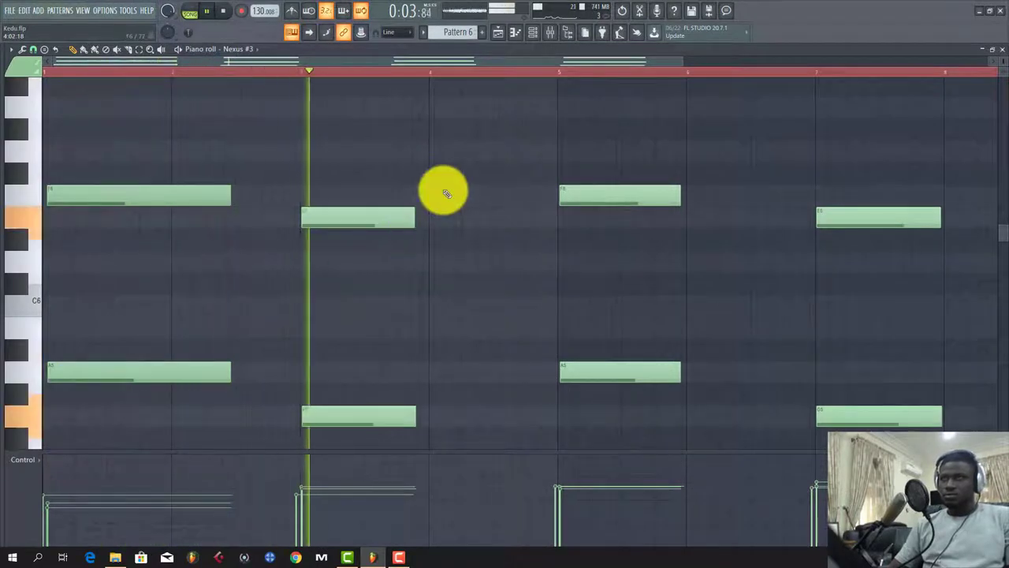
{"action": "left_click", "coordinate": [498, 31]}
{"action": "key", "text": "space"}
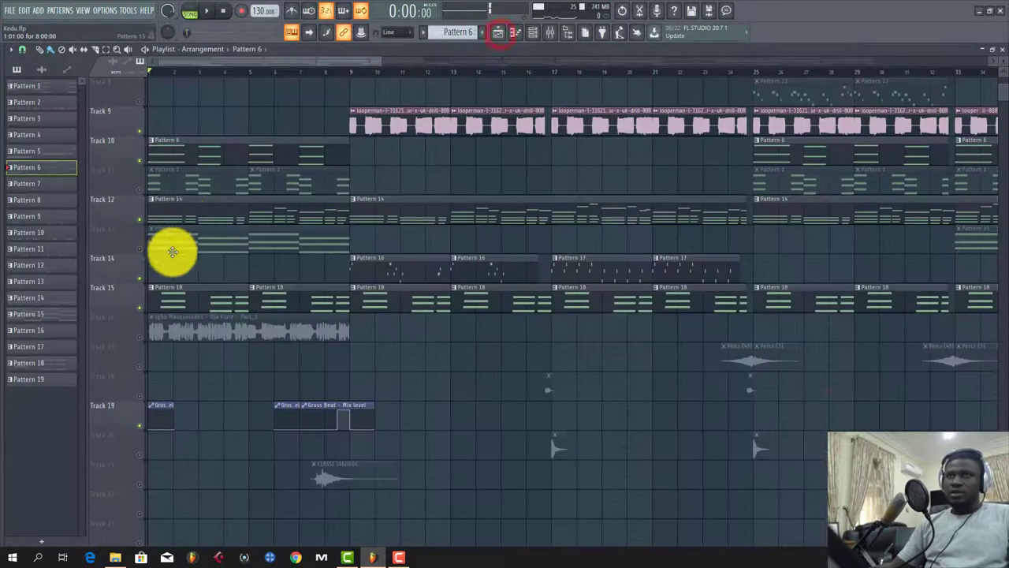
{"action": "left_click", "coordinate": [144, 192]}
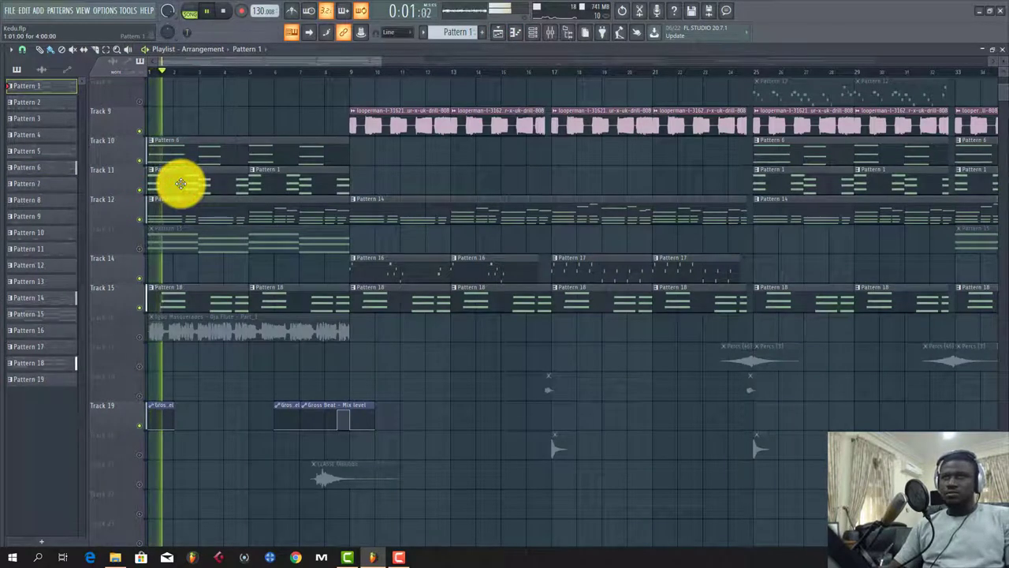
{"action": "double_click", "coordinate": [180, 184]}
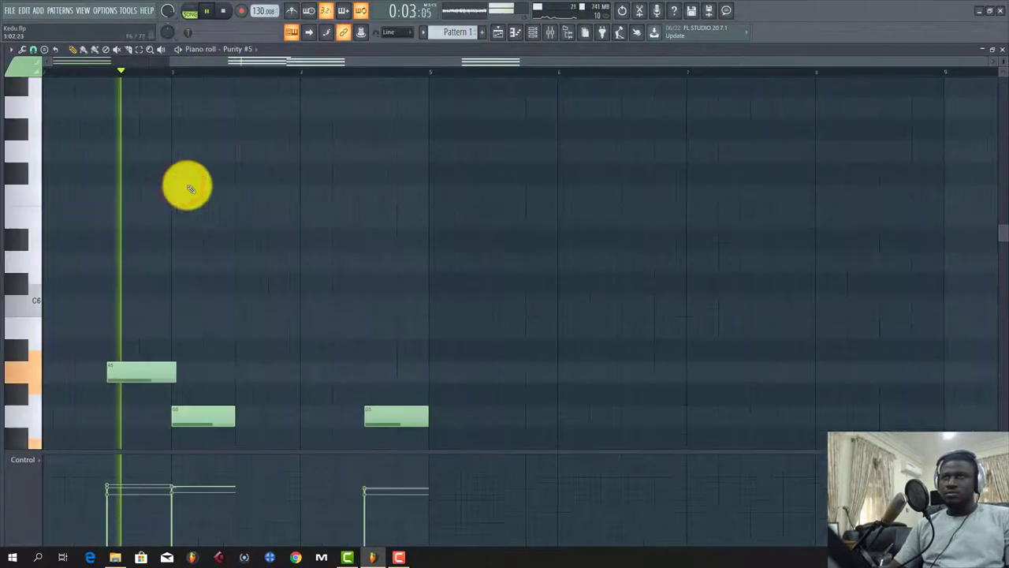
{"action": "scroll", "coordinate": [187, 184], "scroll_direction": "down", "scroll_amount": 5}
{"action": "key", "text": "space"}
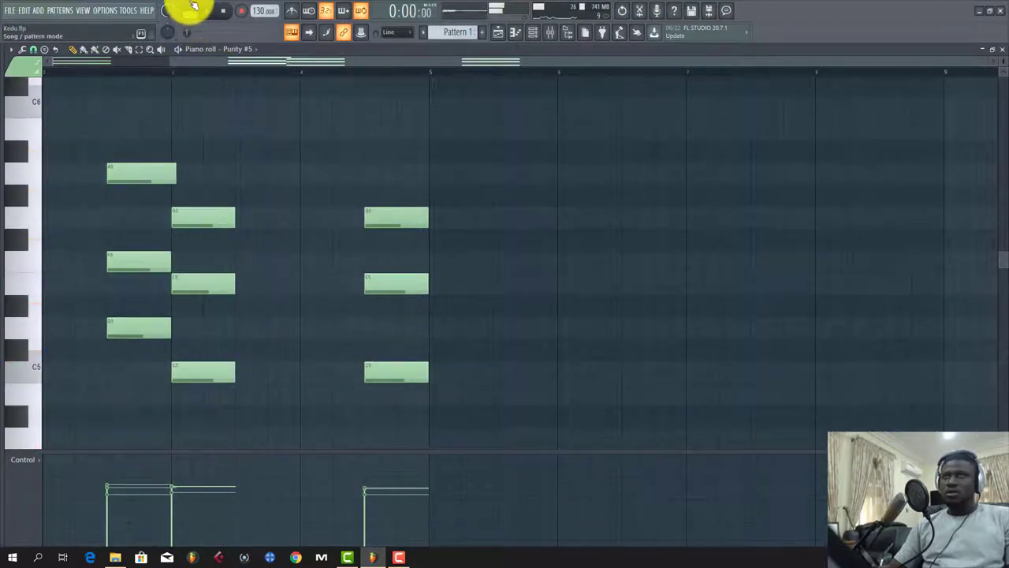
{"action": "left_click_drag", "start_coordinate": [245, 64], "coordinate": [102, 84]}
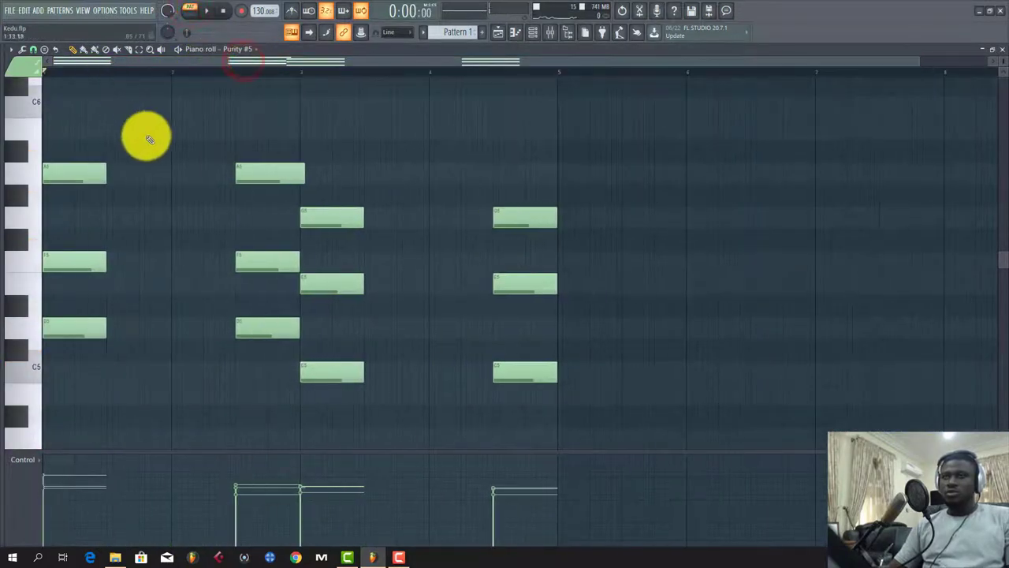
{"action": "key", "text": "space"}
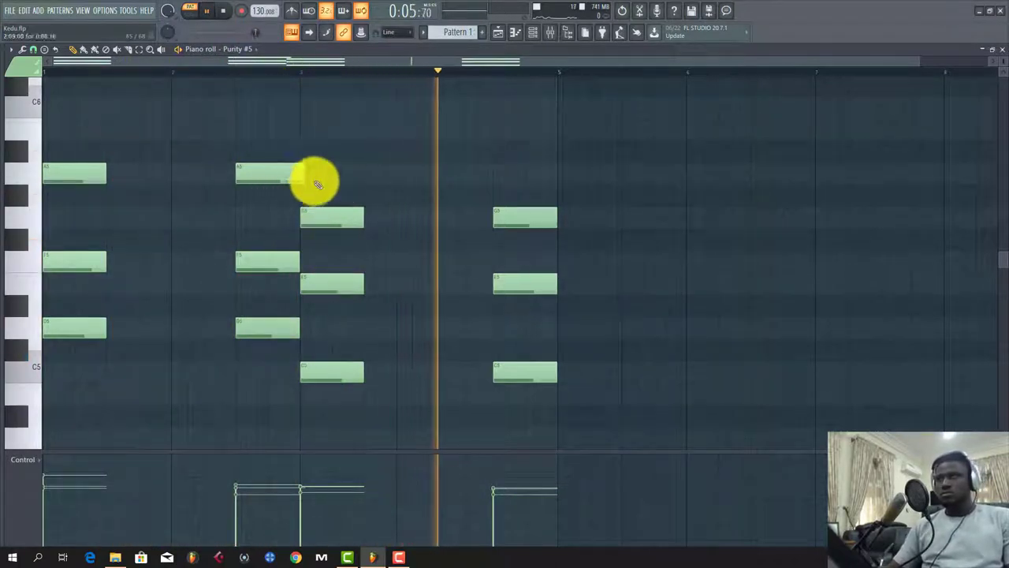
{"action": "key", "text": "space"}
{"action": "left_click", "coordinate": [497, 32]}
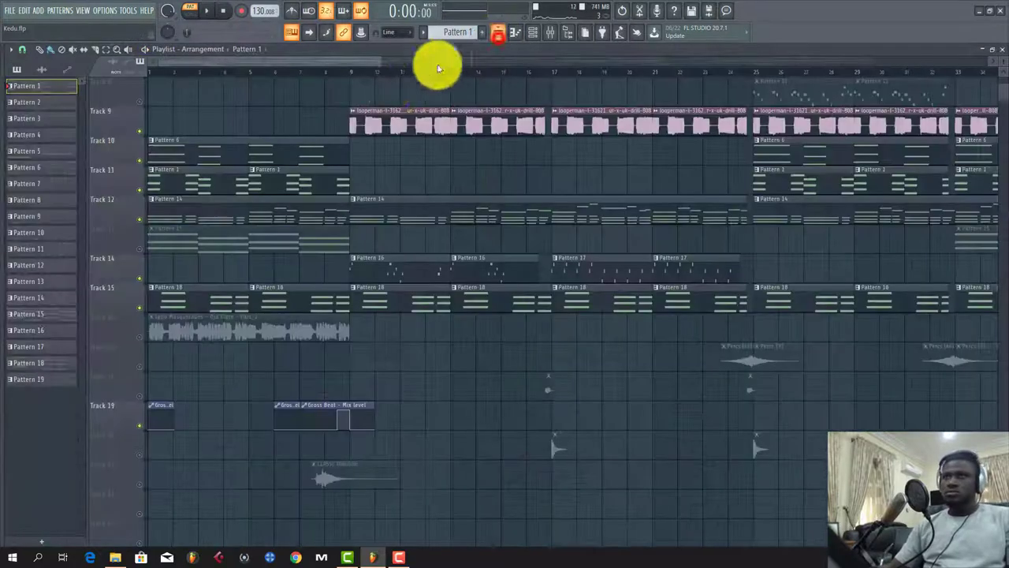
Unmute Track 13, preview the Pattern 15 Nexus chords in the Piano roll, and return to the Playlist.
{"action": "left_click", "coordinate": [139, 250]}
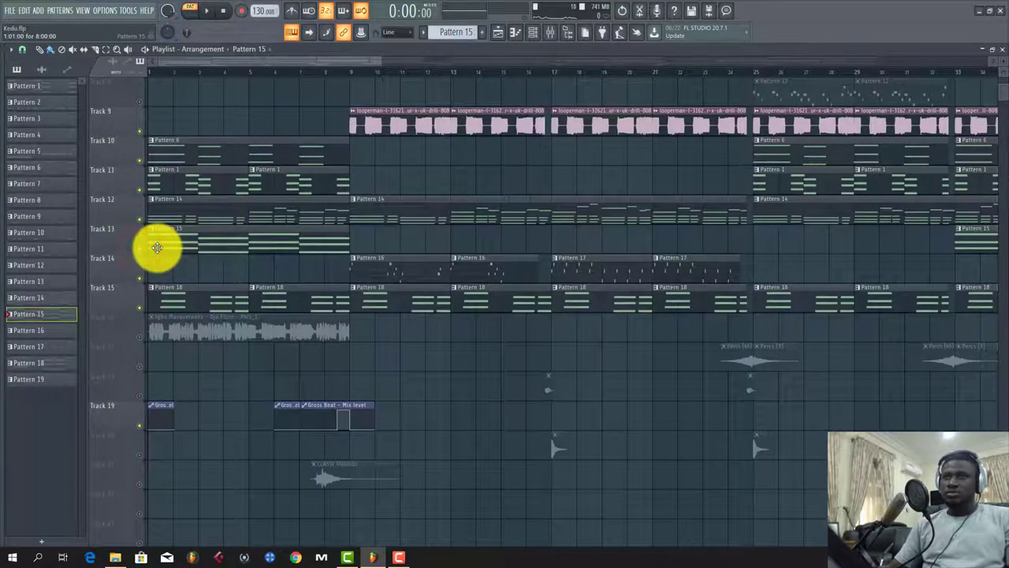
{"action": "double_click", "coordinate": [157, 247]}
{"action": "key", "text": "space"}
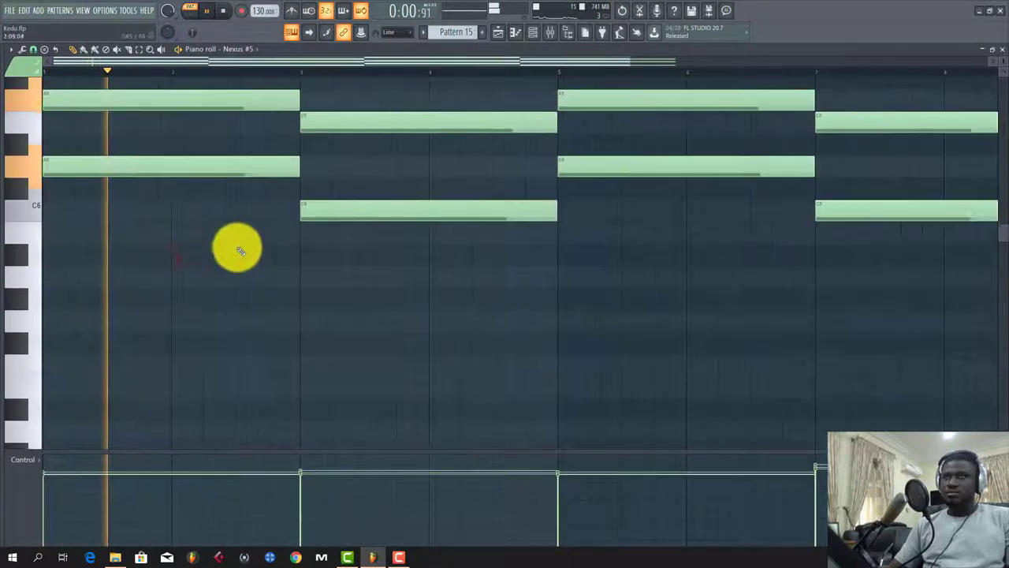
{"action": "scroll", "coordinate": [275, 74], "scroll_direction": "down", "scroll_amount": 3}
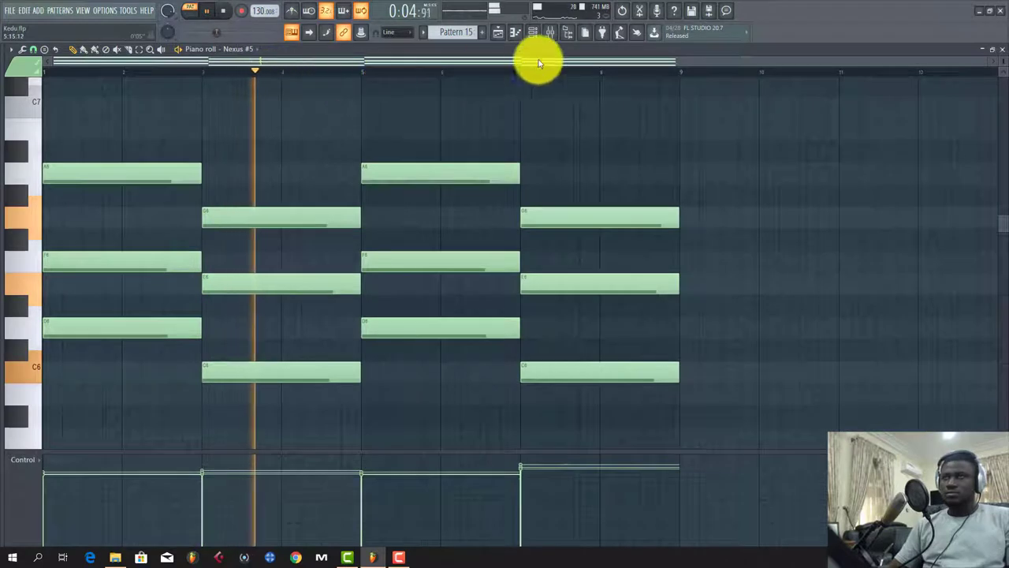
{"action": "left_click", "coordinate": [496, 33]}
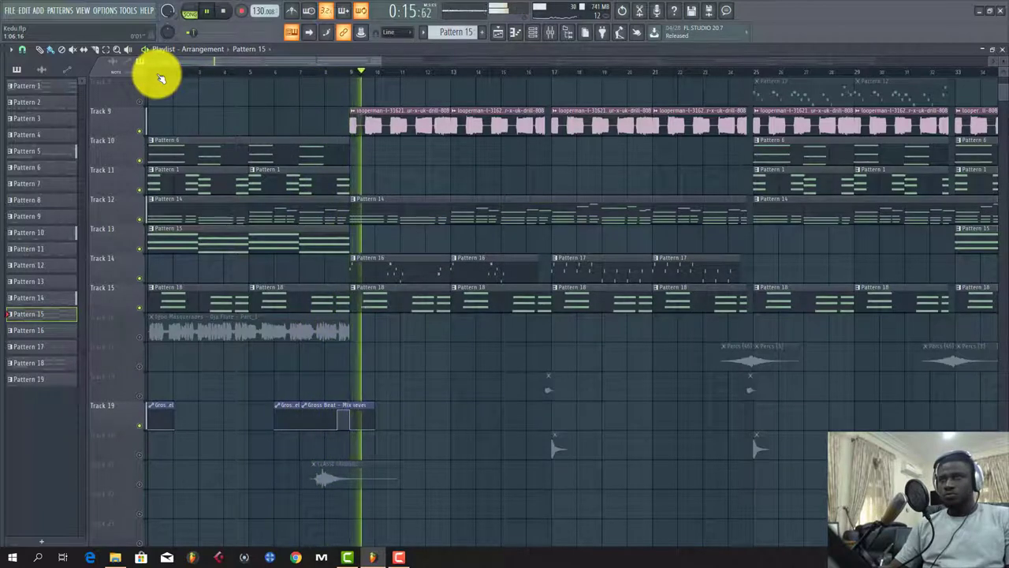
{"action": "key", "text": "space"}
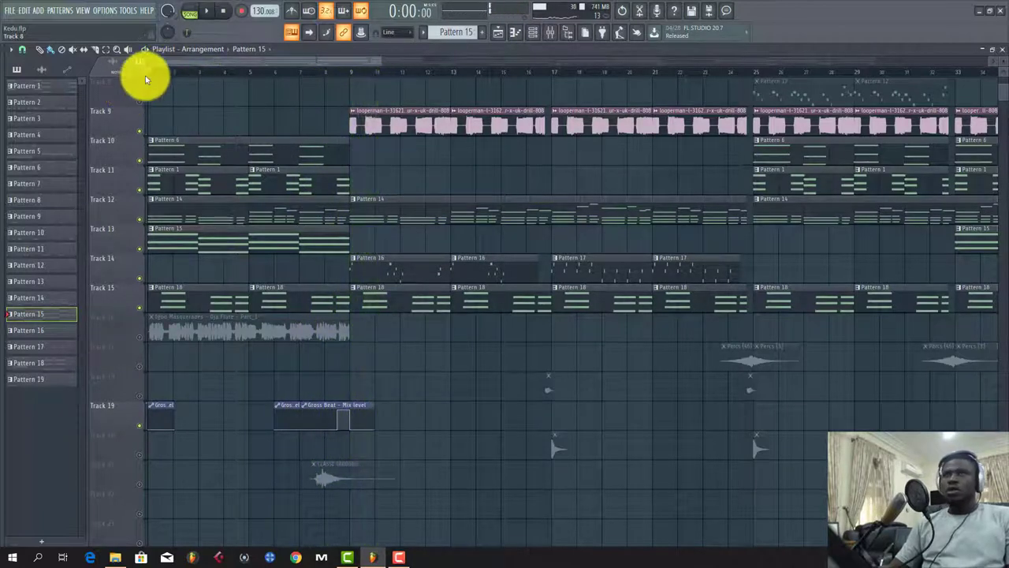
{"action": "double_click", "coordinate": [176, 334]}
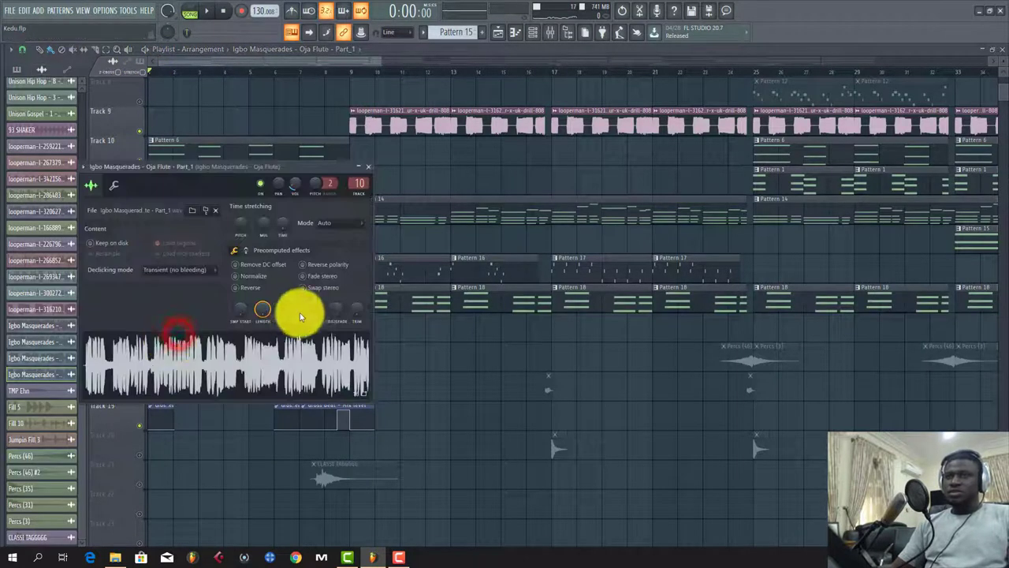
{"action": "left_click_drag", "start_coordinate": [228, 166], "coordinate": [555, 140]}
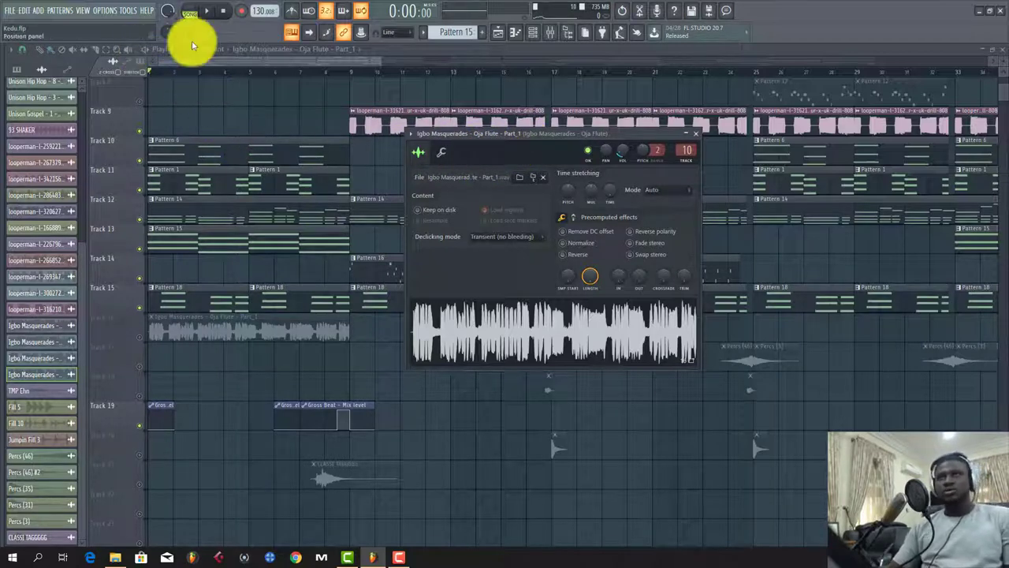
Close the Oja Flute sample settings, unmute its Track 16 clip, and play from the start.
{"action": "key", "text": "Escape"}
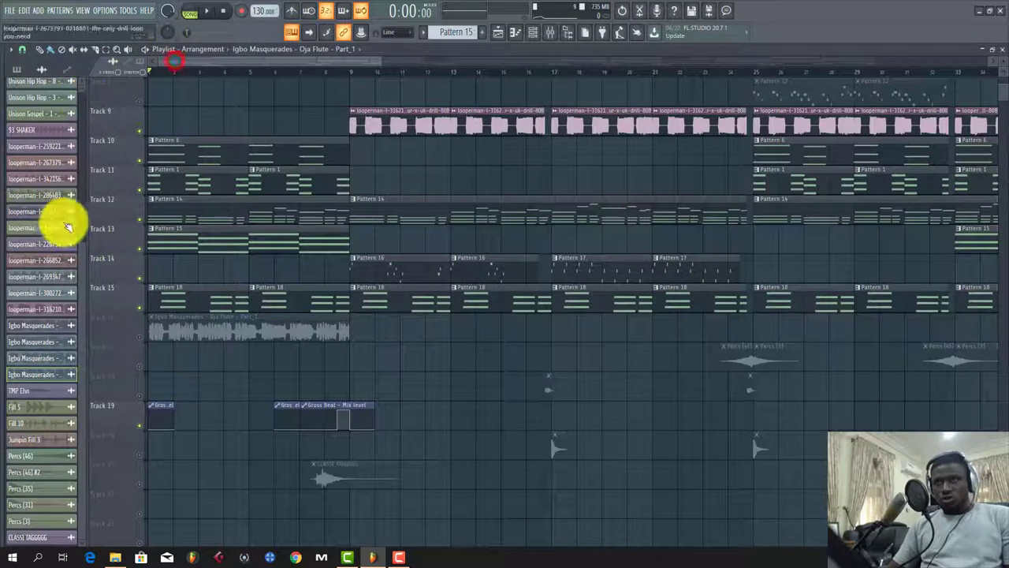
{"action": "left_click", "coordinate": [138, 339]}
{"action": "key", "text": "space"}
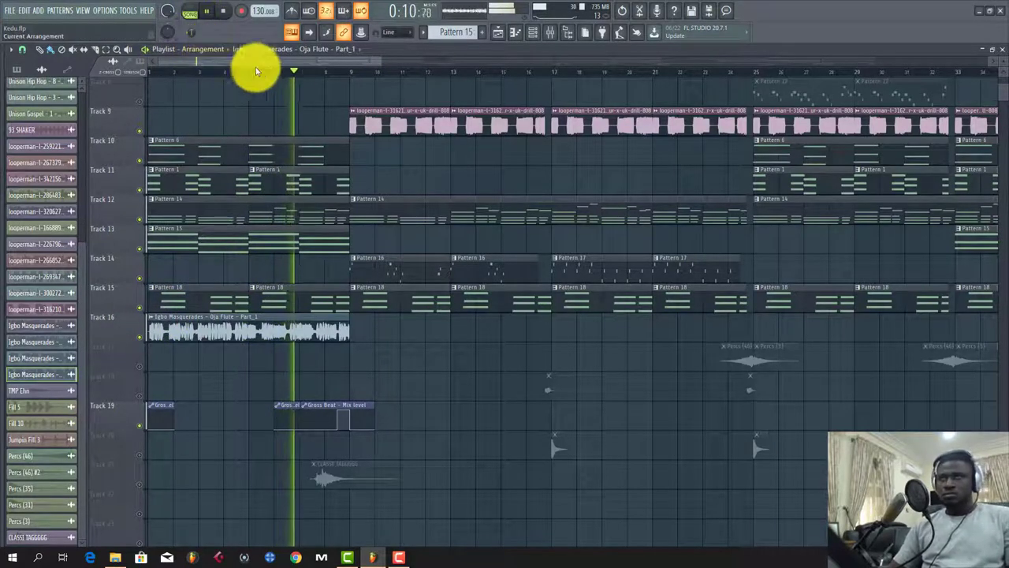
Play the arrangement from bar 25.
{"action": "scroll", "coordinate": [267, 71], "scroll_direction": "down", "scroll_amount": 2}
{"action": "scroll", "coordinate": [267, 72], "scroll_direction": "down", "scroll_amount": 4}
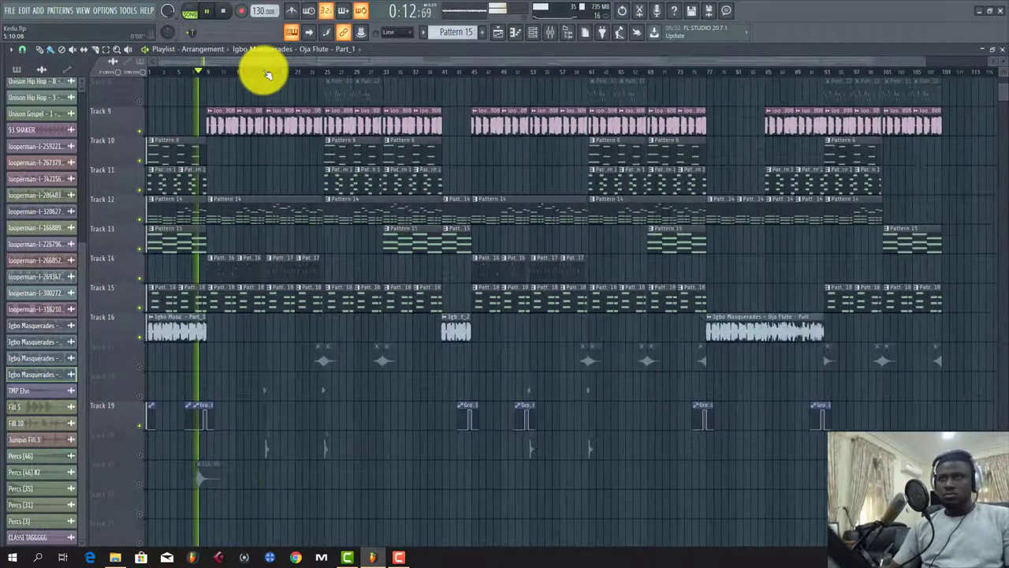
{"action": "scroll", "coordinate": [224, 141], "scroll_direction": "up", "scroll_amount": 6}
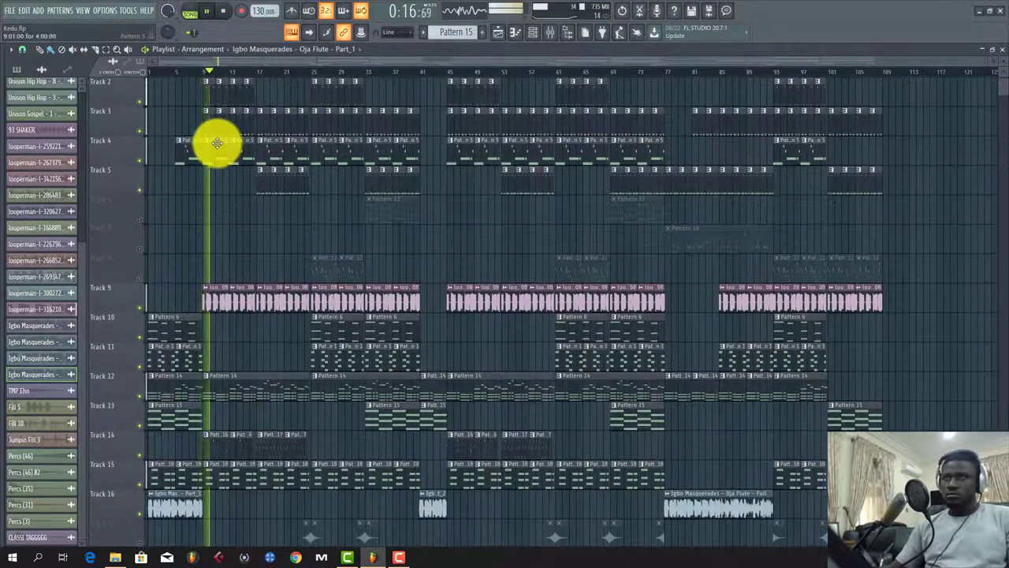
{"action": "scroll", "coordinate": [216, 142], "scroll_direction": "down", "scroll_amount": 2}
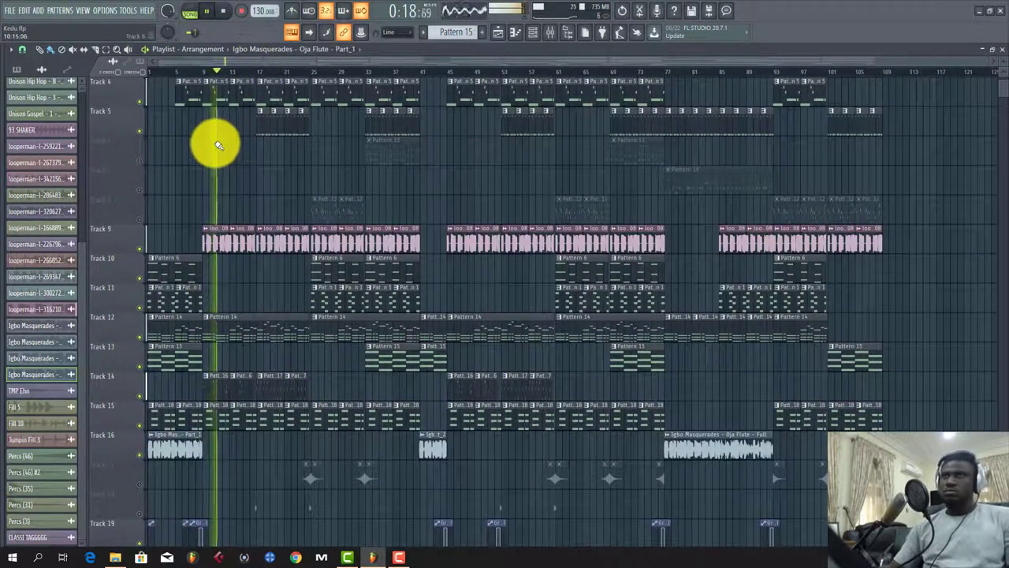
{"action": "scroll", "coordinate": [210, 76], "scroll_direction": "up", "scroll_amount": 4}
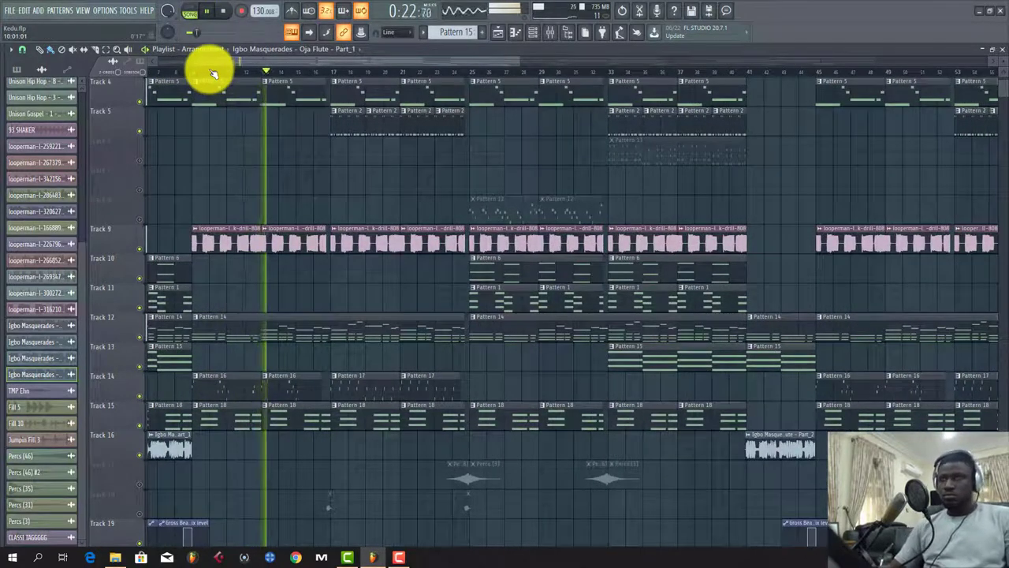
{"action": "left_click", "coordinate": [469, 71]}
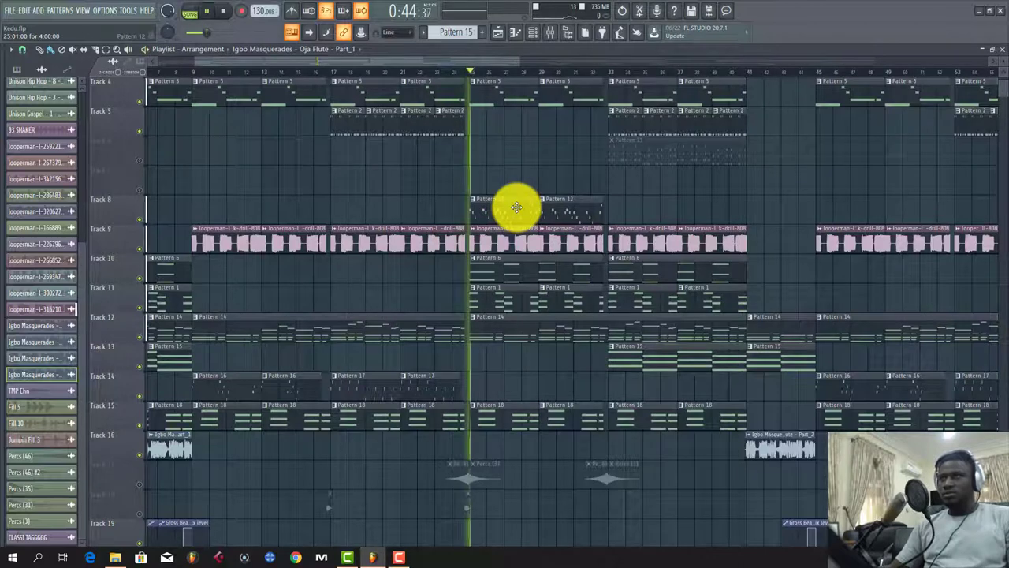
{"action": "key", "text": "space"}
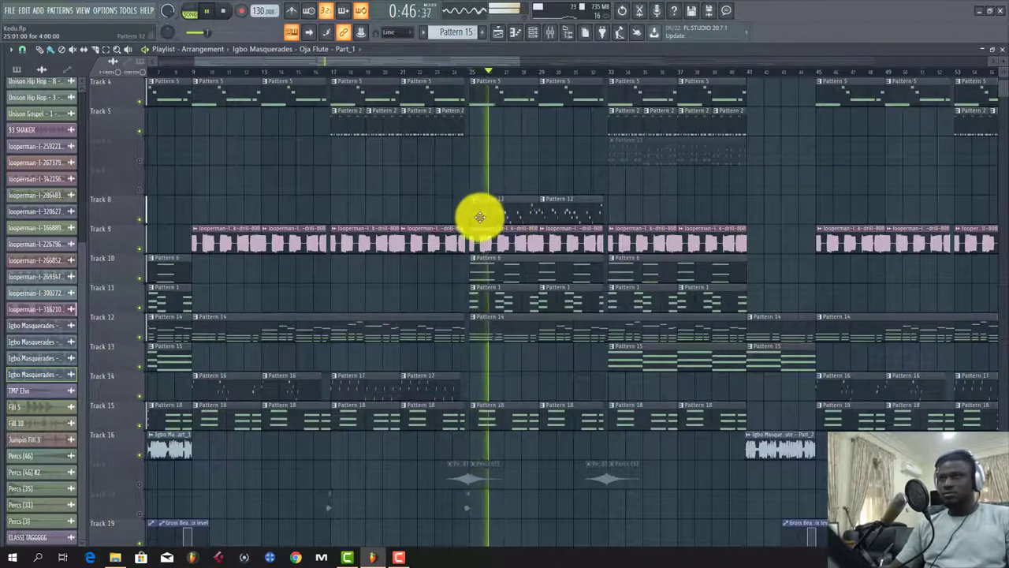
{"action": "key", "text": "space"}
{"action": "left_click", "coordinate": [488, 206]}
{"action": "double_click", "coordinate": [489, 206]}
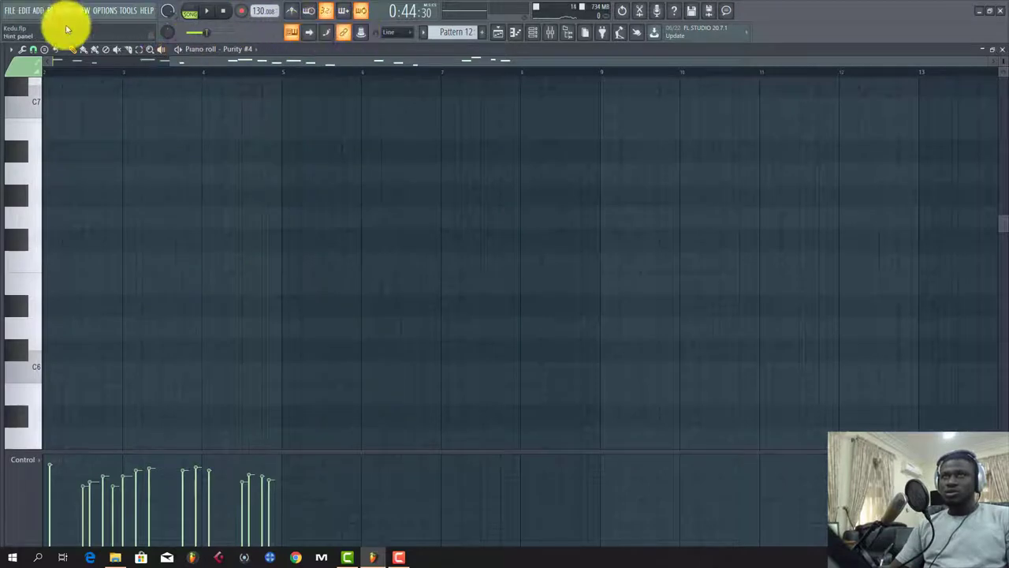
{"action": "scroll", "coordinate": [305, 140], "scroll_direction": "up", "scroll_amount": 3}
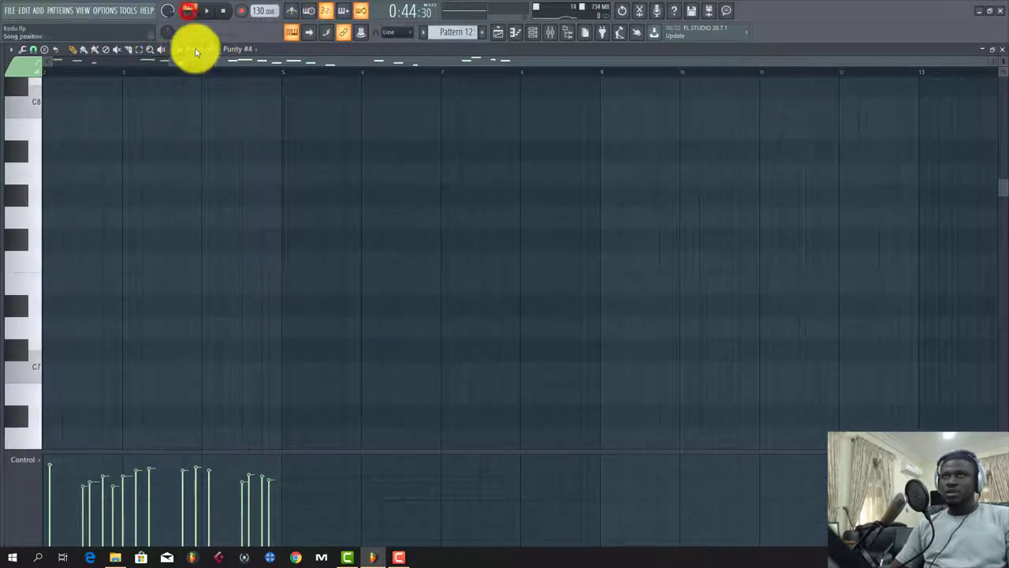
{"action": "scroll", "coordinate": [203, 116], "scroll_direction": "up", "scroll_amount": 2}
{"action": "scroll", "coordinate": [202, 117], "scroll_direction": "down", "scroll_amount": 9}
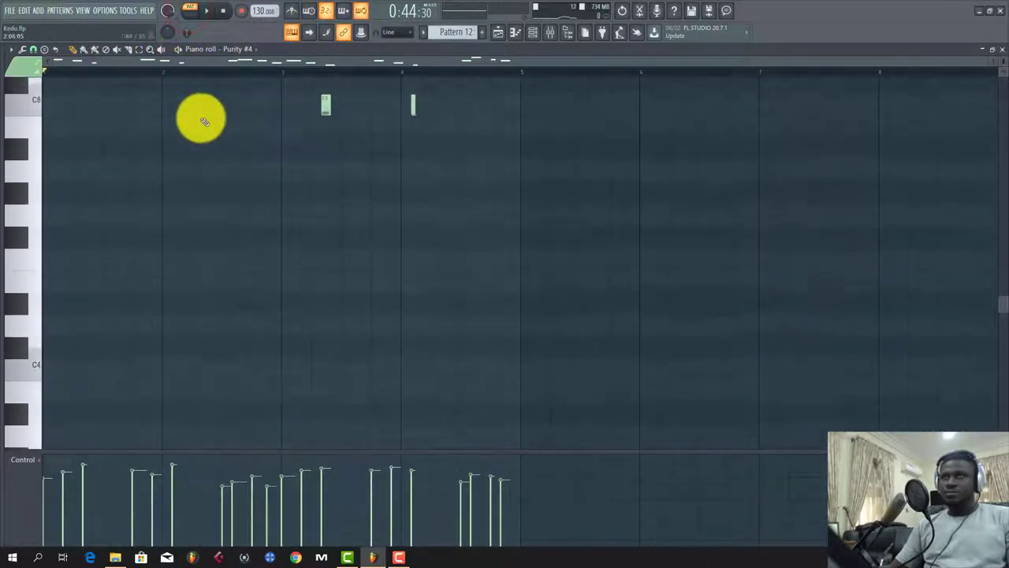
{"action": "scroll", "coordinate": [203, 117], "scroll_direction": "up", "scroll_amount": 3}
{"action": "key", "text": "space"}
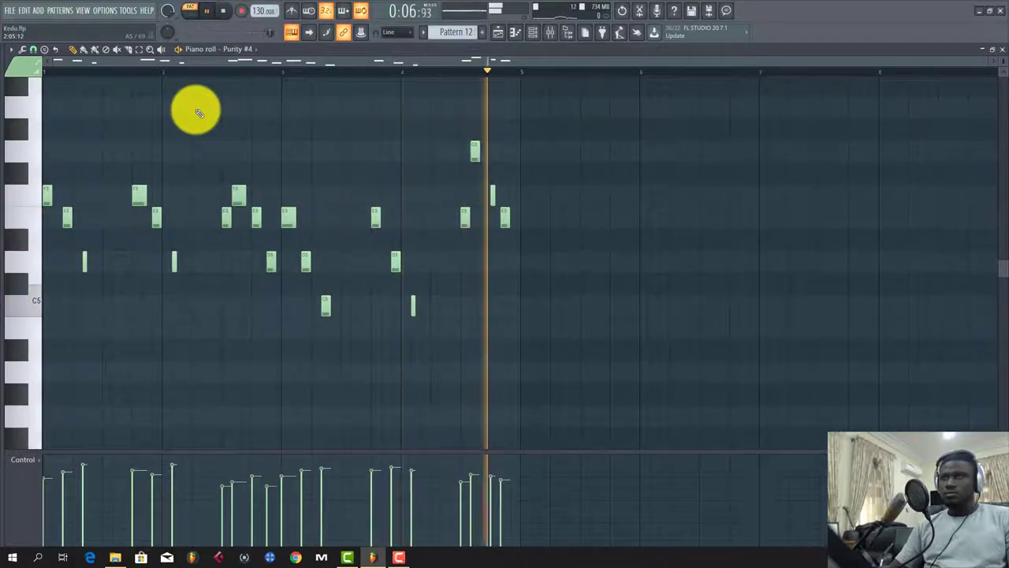
{"action": "key", "text": "space"}
{"action": "left_click", "coordinate": [497, 32]}
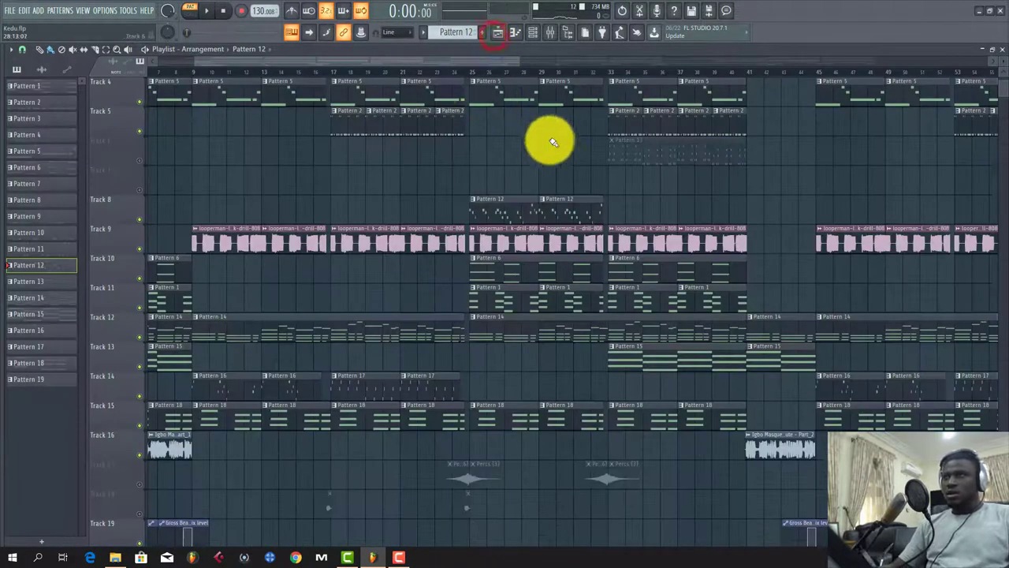
{"action": "left_click", "coordinate": [455, 71]}
{"action": "scroll", "coordinate": [455, 71], "scroll_direction": "up", "scroll_amount": 3}
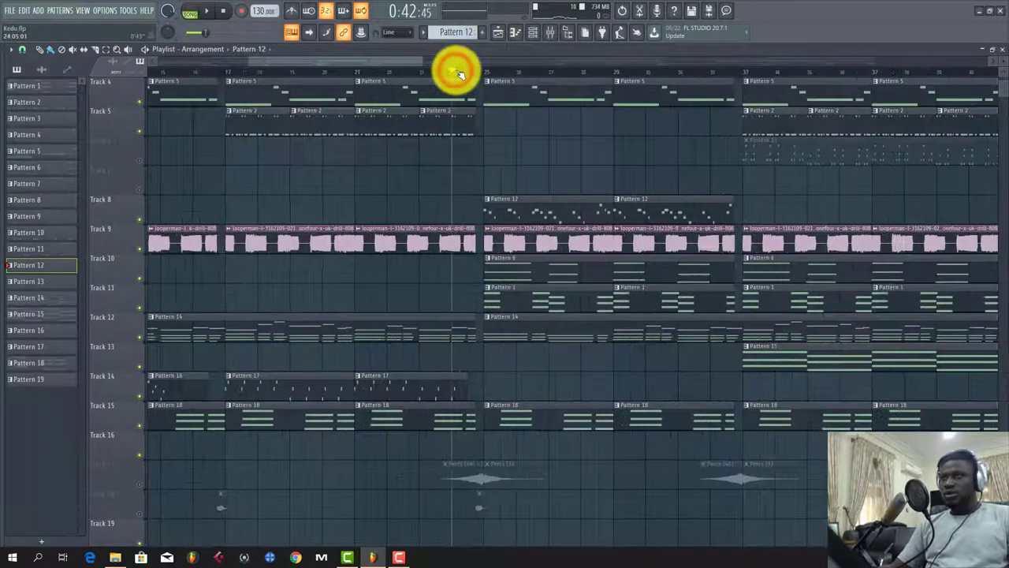
{"action": "key", "text": "space"}
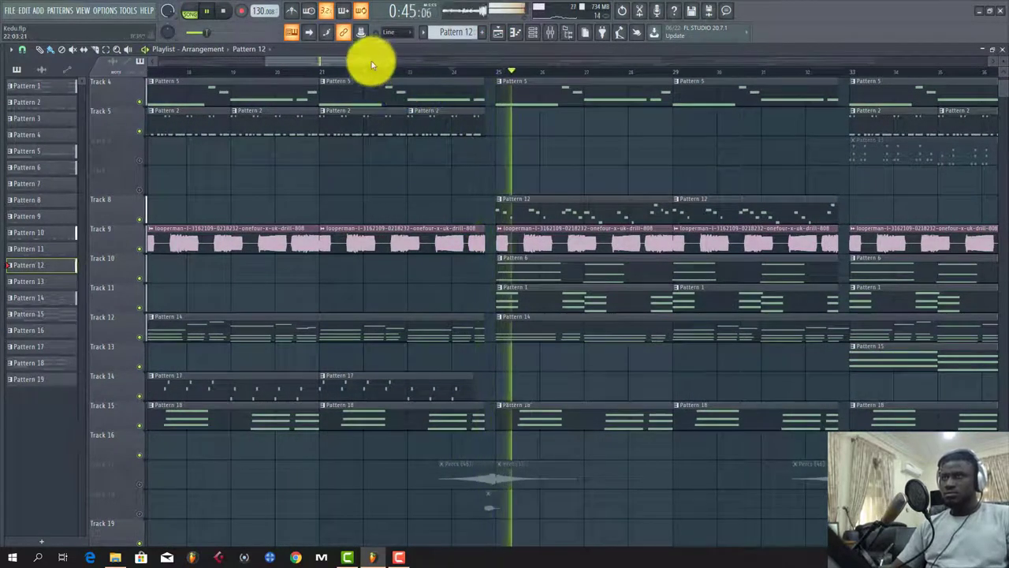
{"action": "left_click_drag", "start_coordinate": [370, 61], "coordinate": [443, 59]}
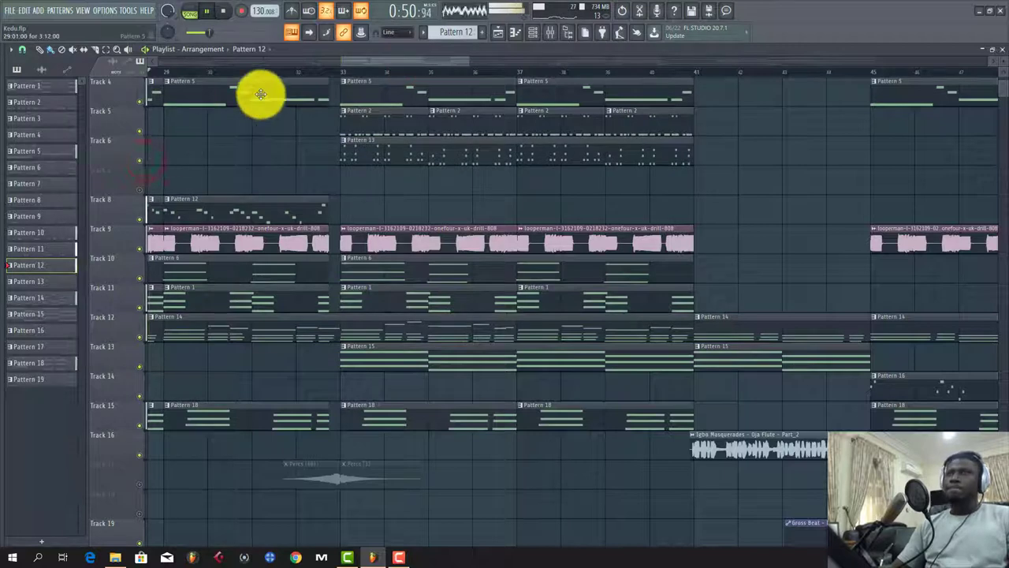
{"action": "key", "text": "space"}
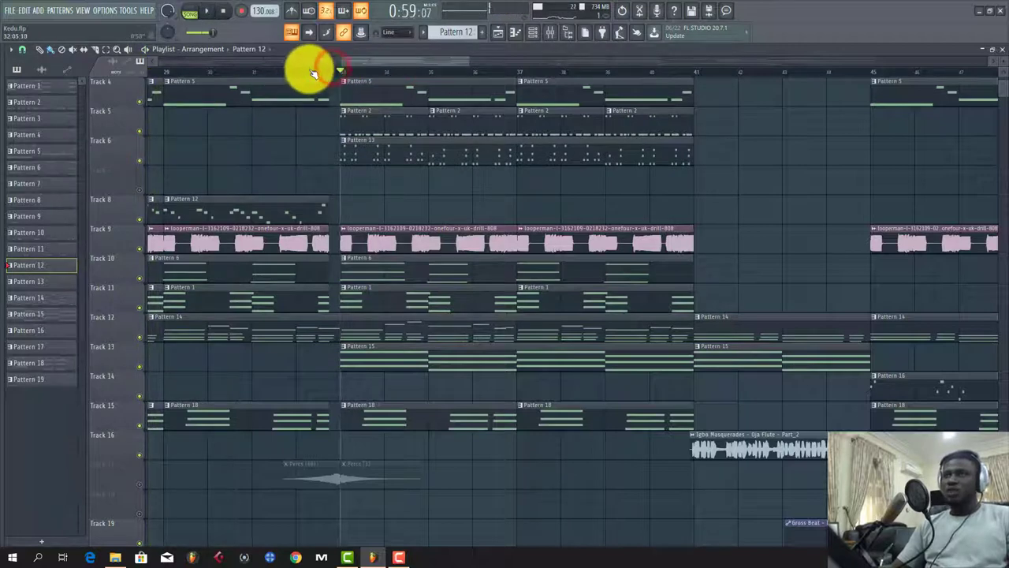
{"action": "scroll", "coordinate": [313, 74], "scroll_direction": "down", "scroll_amount": 2}
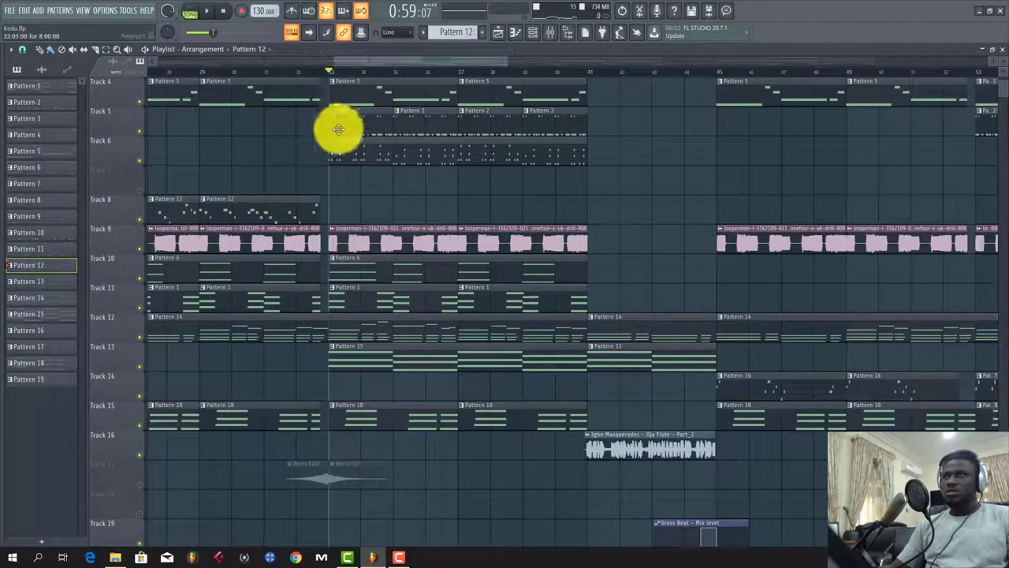
{"action": "key", "text": "space"}
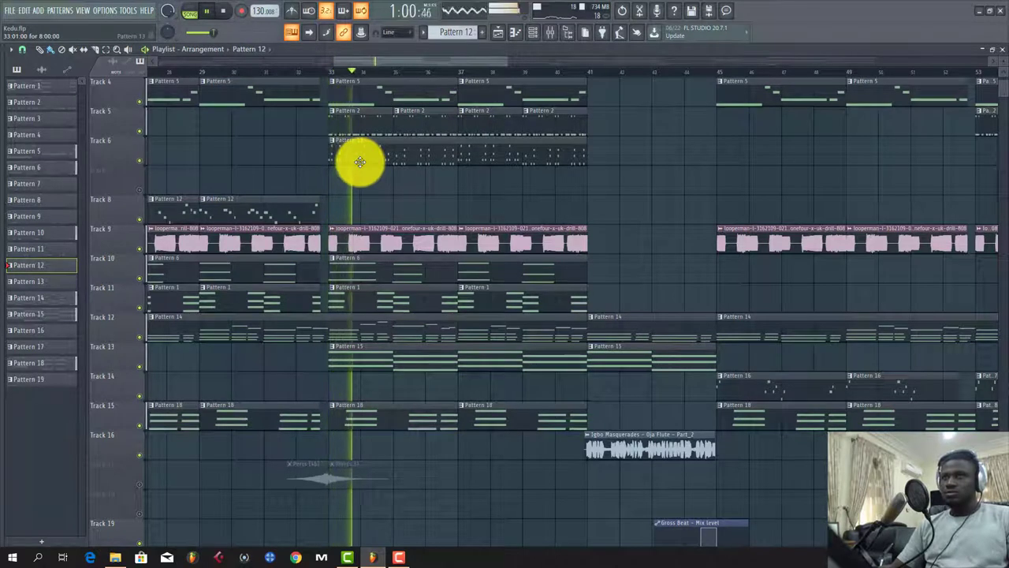
{"action": "double_click", "coordinate": [359, 162]}
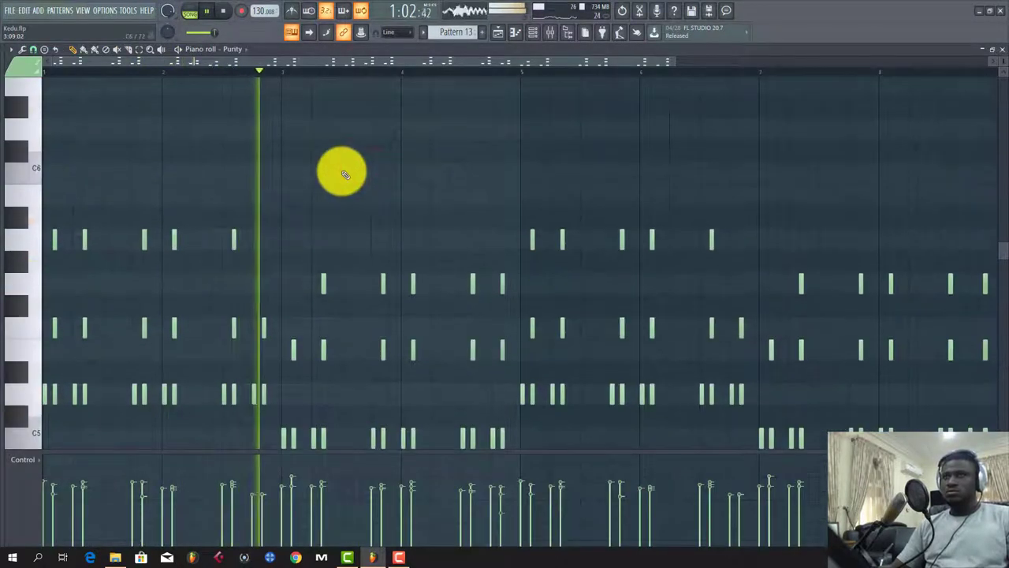
{"action": "scroll", "coordinate": [339, 164], "scroll_direction": "down", "scroll_amount": 3}
{"action": "left_click", "coordinate": [183, 11]}
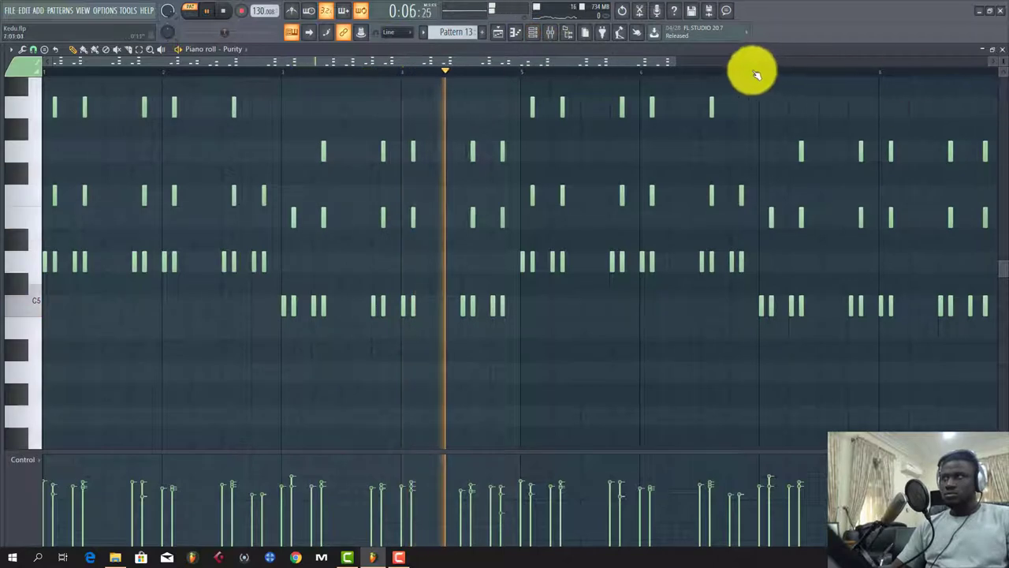
{"action": "scroll", "coordinate": [715, 74], "scroll_direction": "up", "scroll_amount": 2}
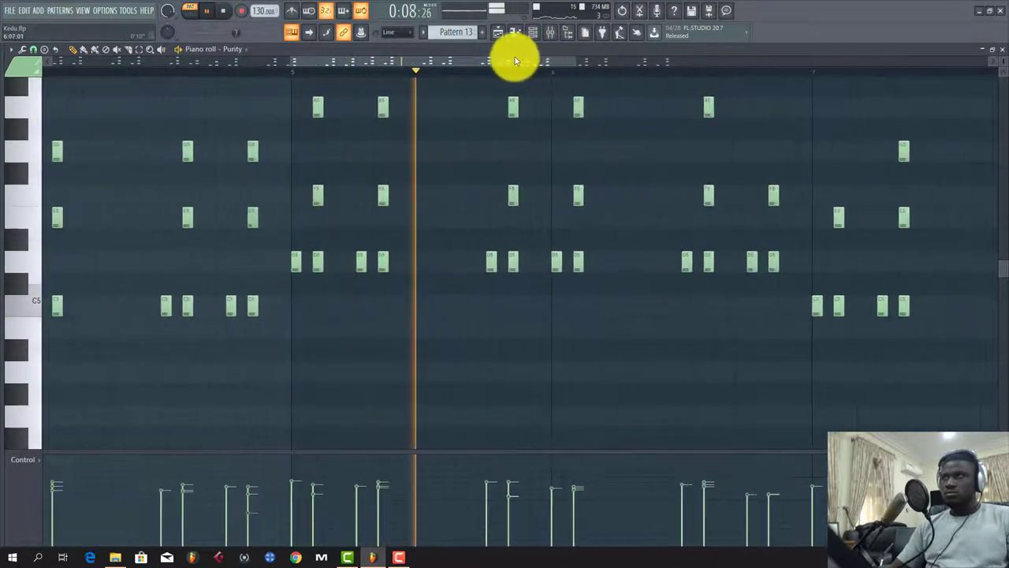
{"action": "left_click_drag", "start_coordinate": [514, 61], "coordinate": [220, 63]}
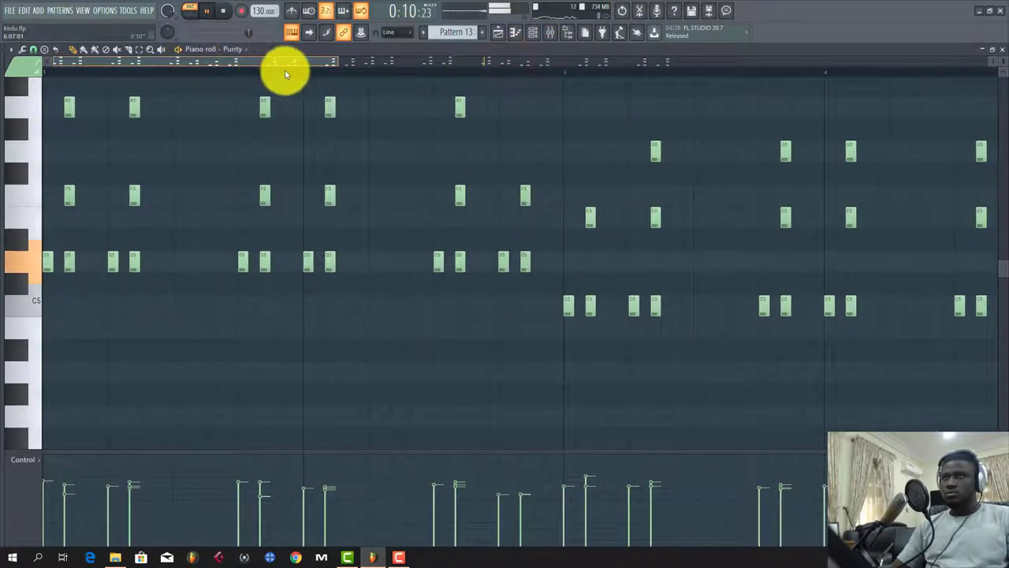
{"action": "left_click_drag", "start_coordinate": [302, 76], "coordinate": [720, 89]}
Stop playback, confirm the Purity channel uses the Solo Tenor preset, and return to the Playlist.
{"action": "left_click", "coordinate": [1001, 49]}
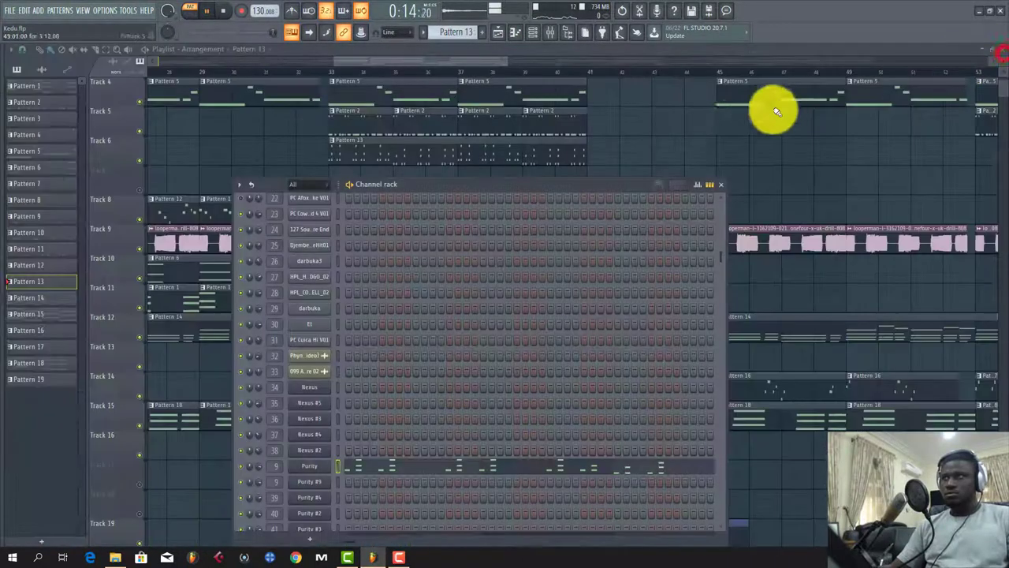
{"action": "key", "text": "space"}
{"action": "left_click", "coordinate": [401, 59]}
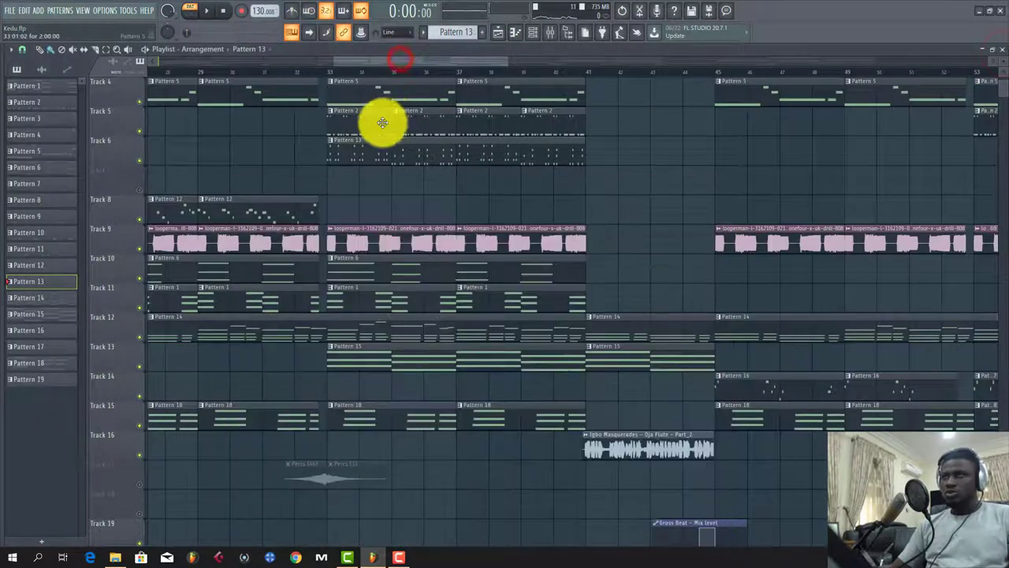
{"action": "left_click", "coordinate": [326, 78]}
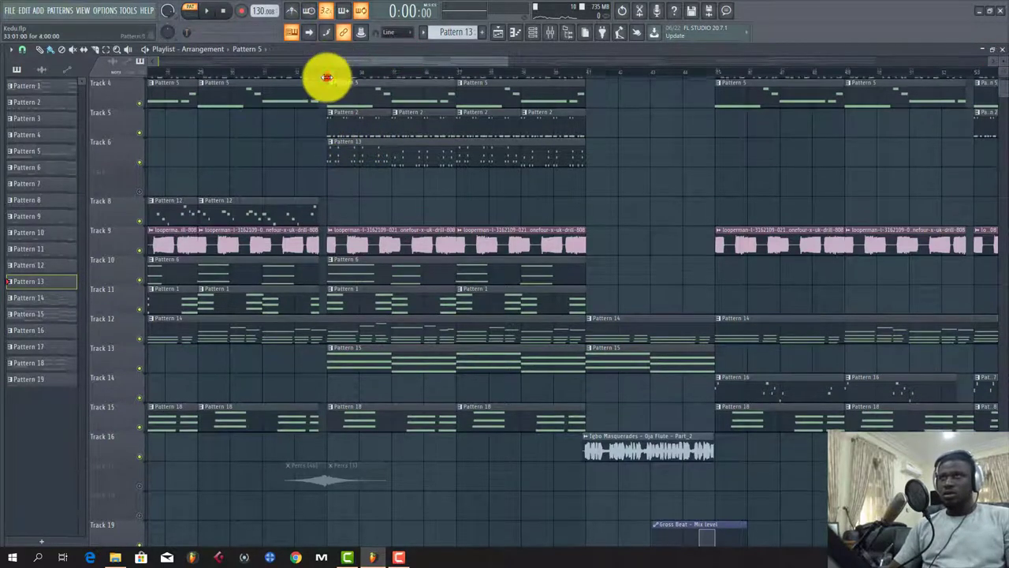
{"action": "left_click", "coordinate": [536, 32]}
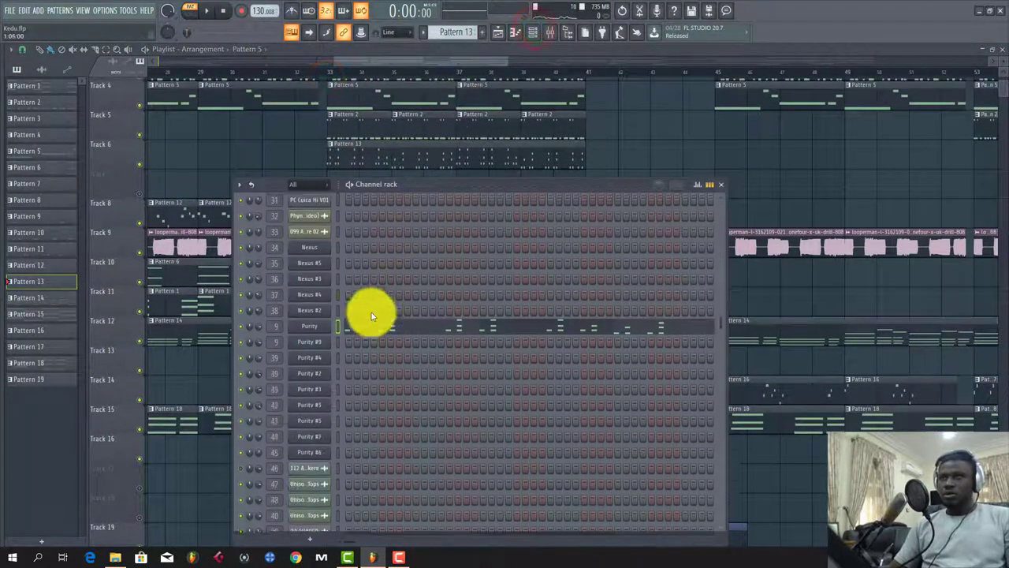
{"action": "left_click", "coordinate": [317, 320]}
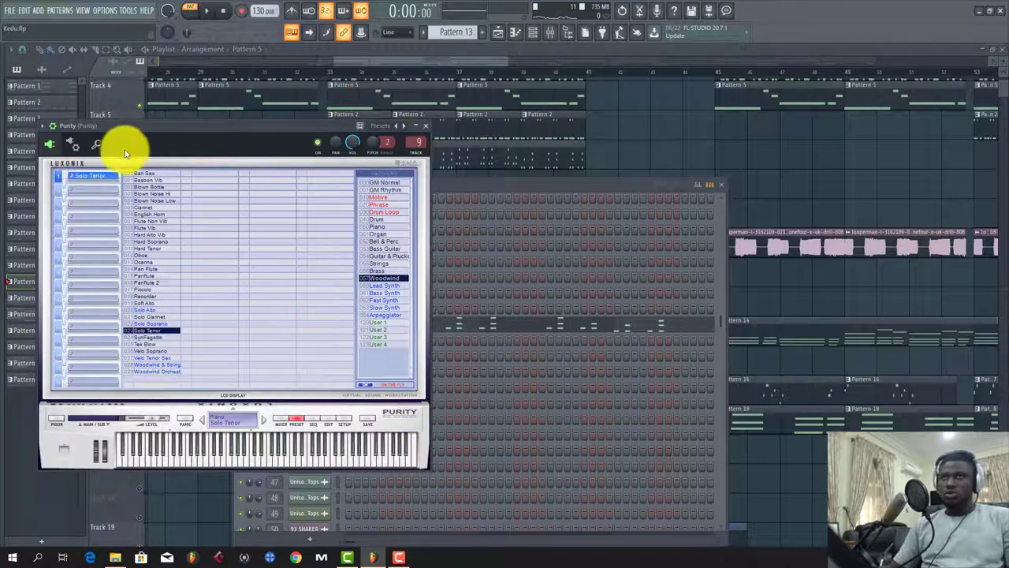
{"action": "left_click", "coordinate": [448, 58]}
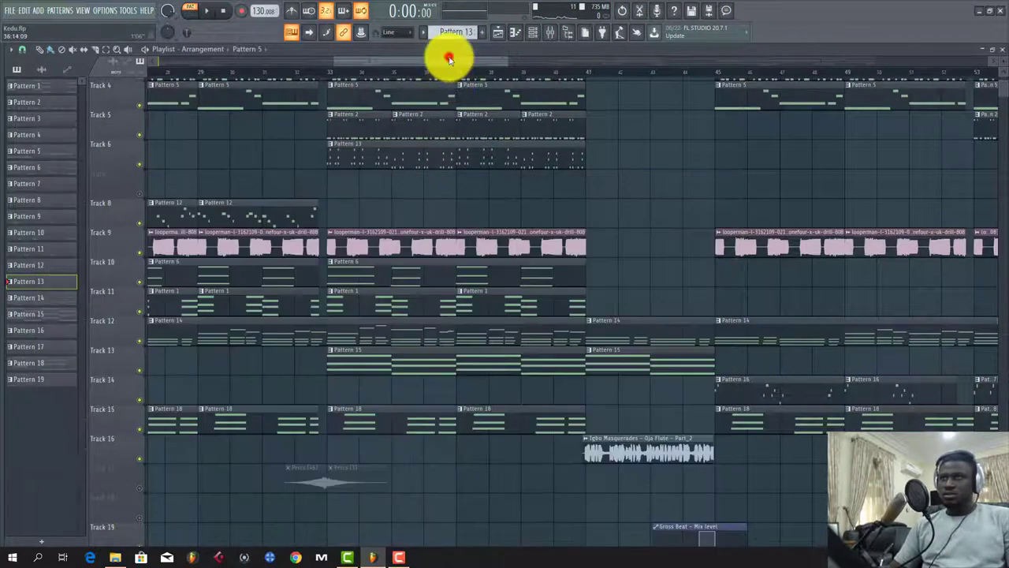
Play the song from bar 33 and stop it.
{"action": "left_click", "coordinate": [327, 68]}
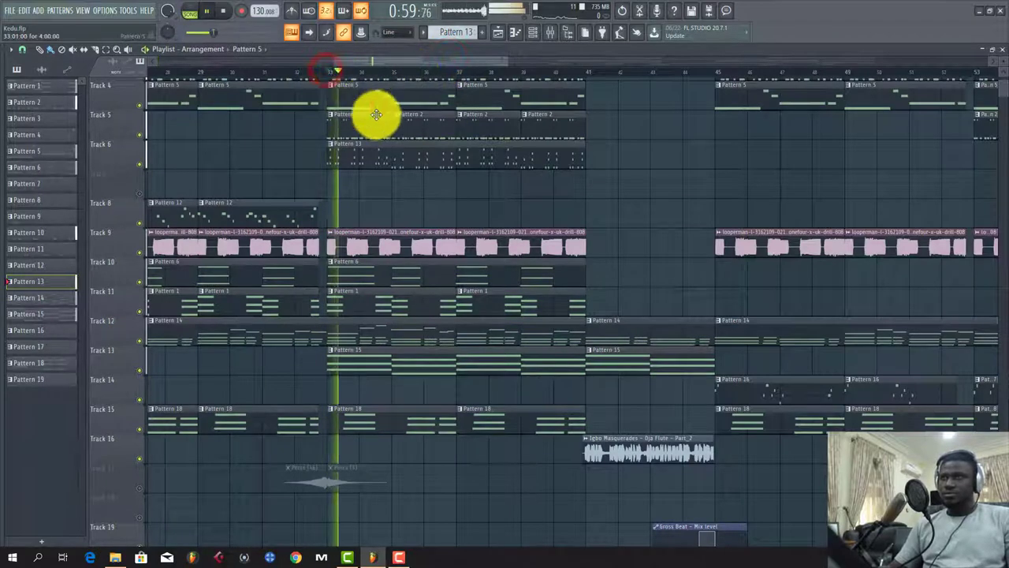
{"action": "scroll", "coordinate": [406, 71], "scroll_direction": "down", "scroll_amount": 5}
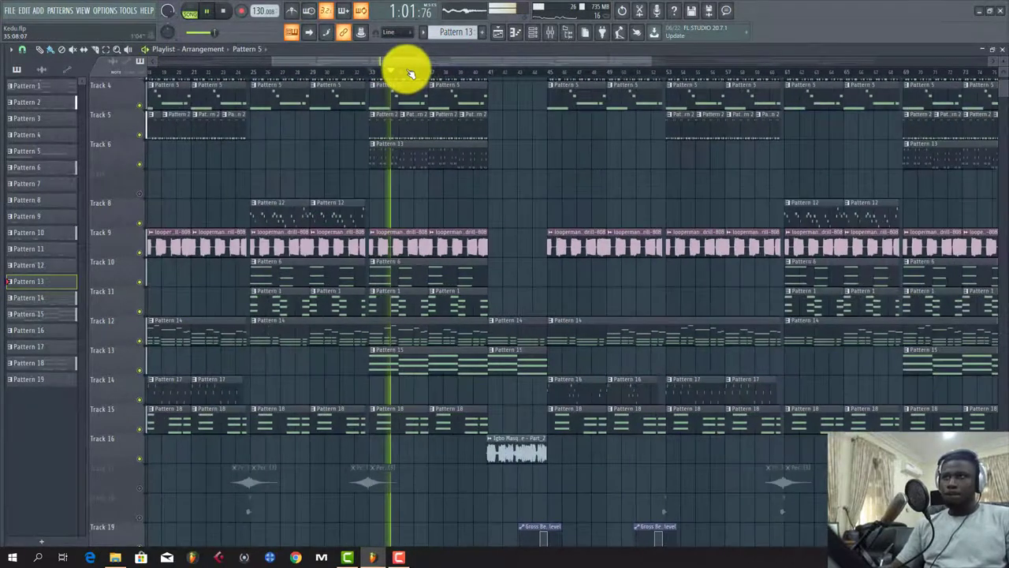
{"action": "scroll", "coordinate": [401, 69], "scroll_direction": "down", "scroll_amount": 1}
{"action": "scroll", "coordinate": [387, 113], "scroll_direction": "down", "scroll_amount": 4}
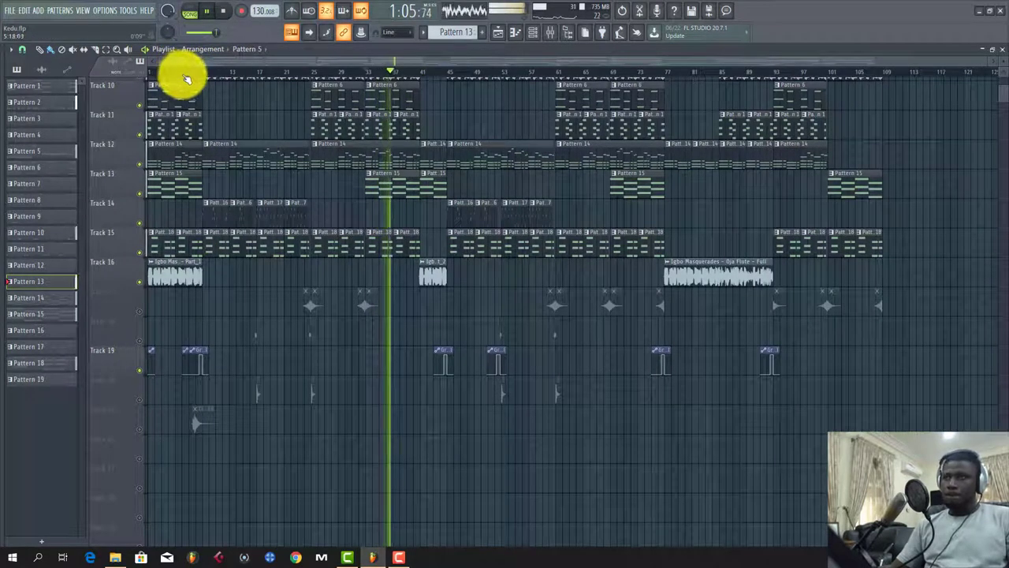
{"action": "key", "text": "space"}
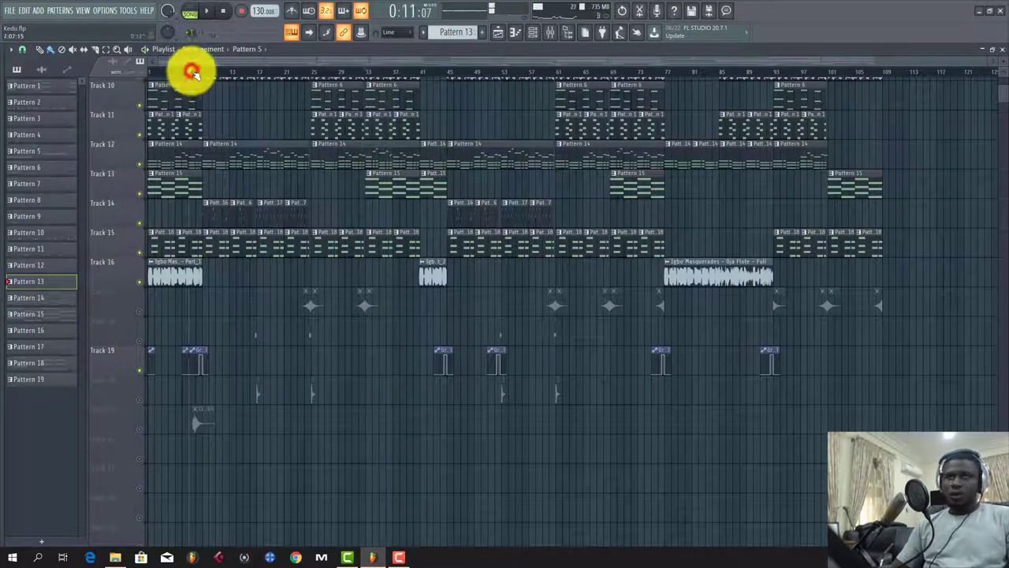
Play the opening bars from bar 7, stop, and set the song position to bar 16.
{"action": "left_click_drag", "start_coordinate": [191, 71], "coordinate": [203, 61]}
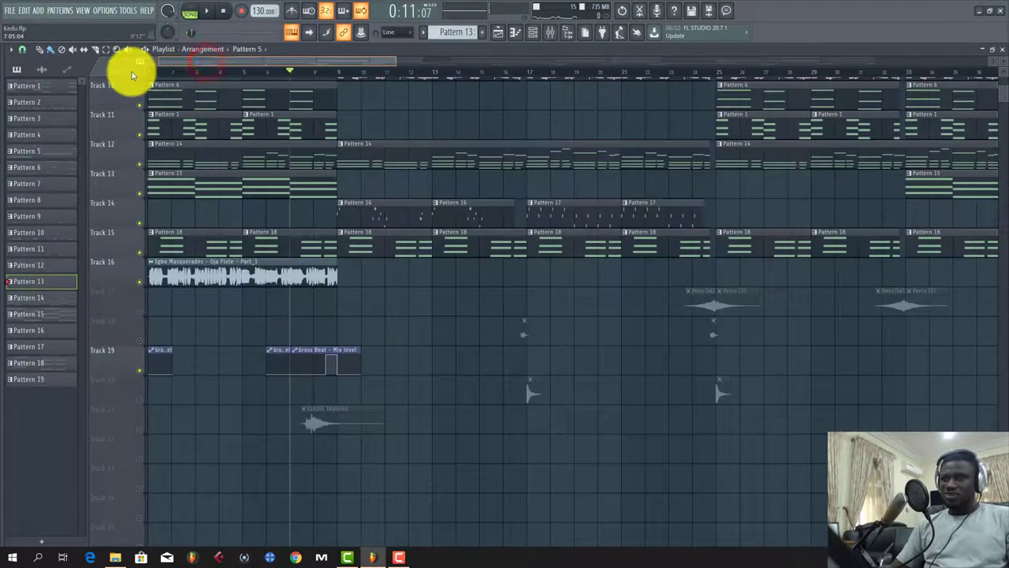
{"action": "scroll", "coordinate": [190, 287], "scroll_direction": "down", "scroll_amount": 2}
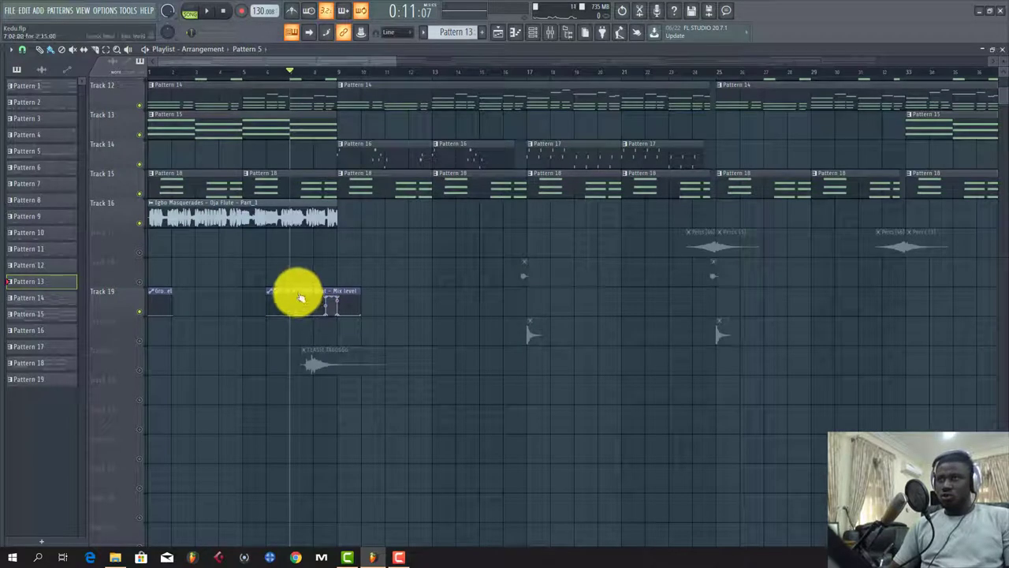
{"action": "key", "text": "space"}
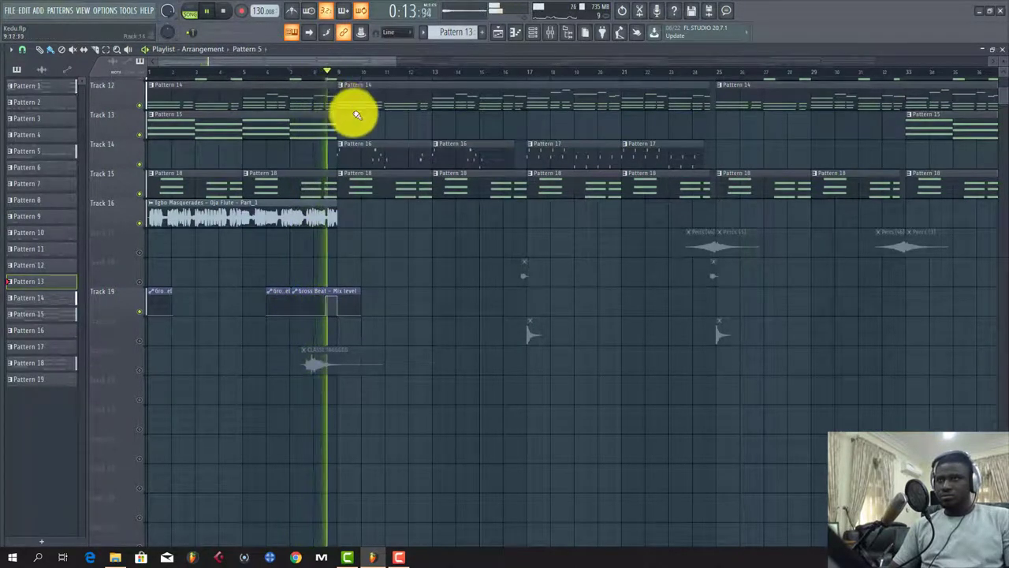
{"action": "key", "text": "space"}
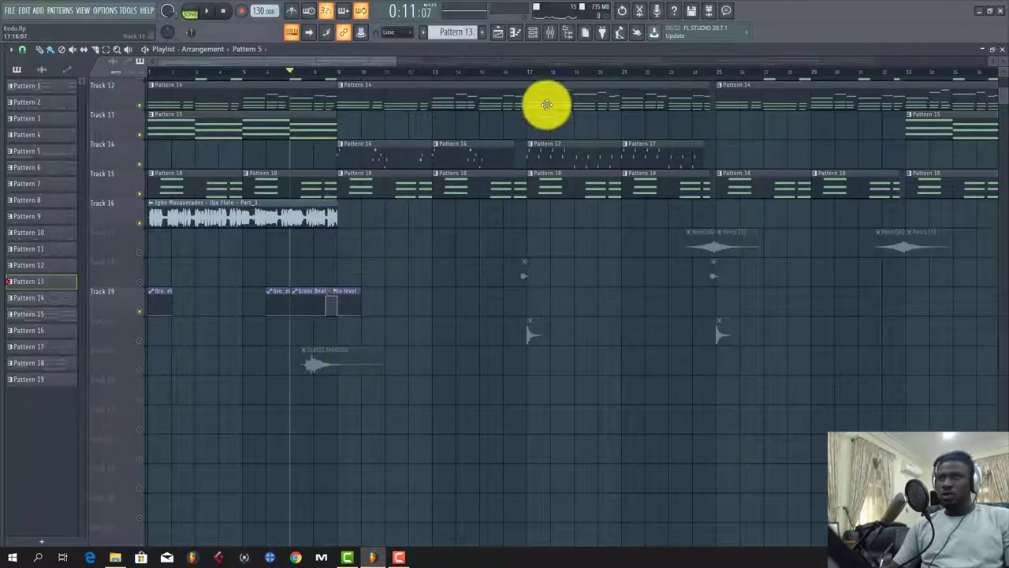
{"action": "left_click", "coordinate": [503, 72]}
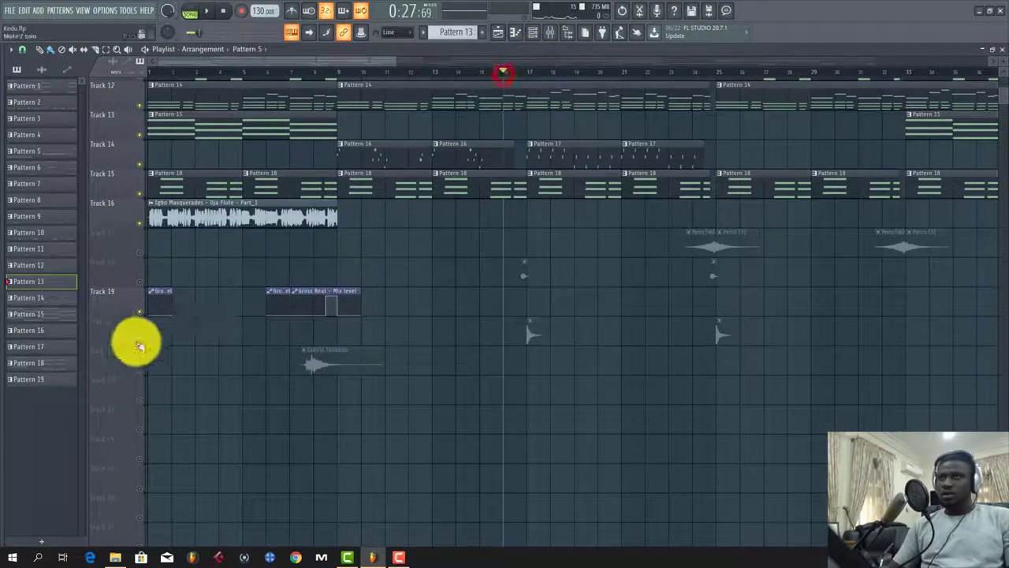
Unmute tracks 17 and 18, play from bar 16, and jump ahead to bar 25.
{"action": "left_click", "coordinate": [141, 253]}
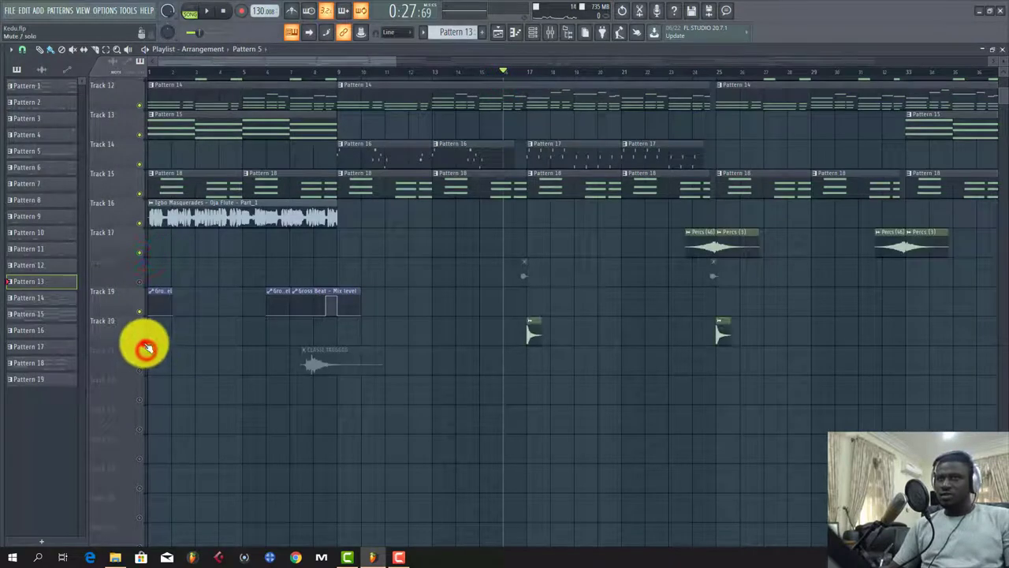
{"action": "left_click", "coordinate": [140, 283]}
{"action": "key", "text": "space"}
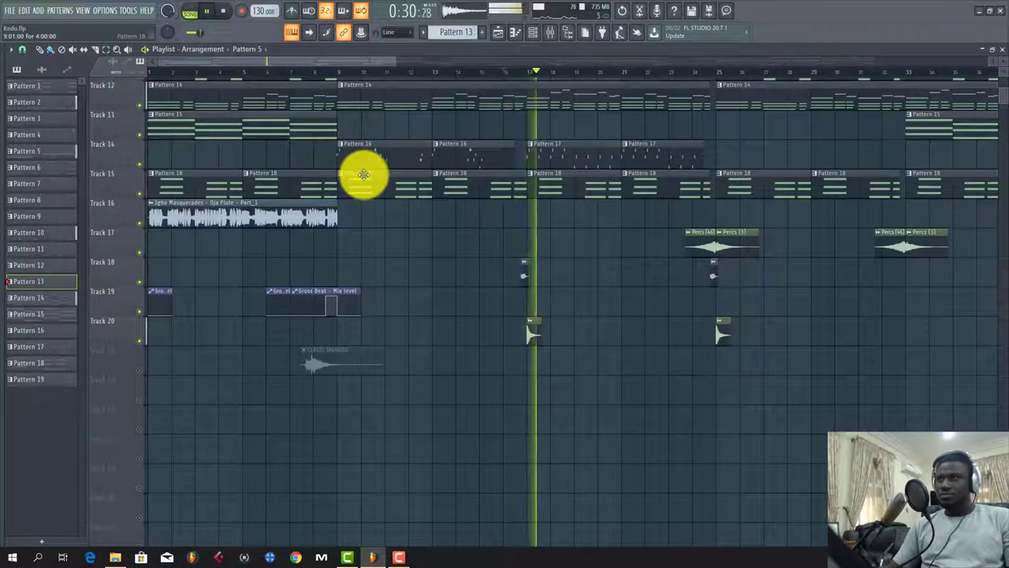
{"action": "left_click_drag", "start_coordinate": [352, 61], "coordinate": [415, 73]}
{"action": "left_click", "coordinate": [475, 73]}
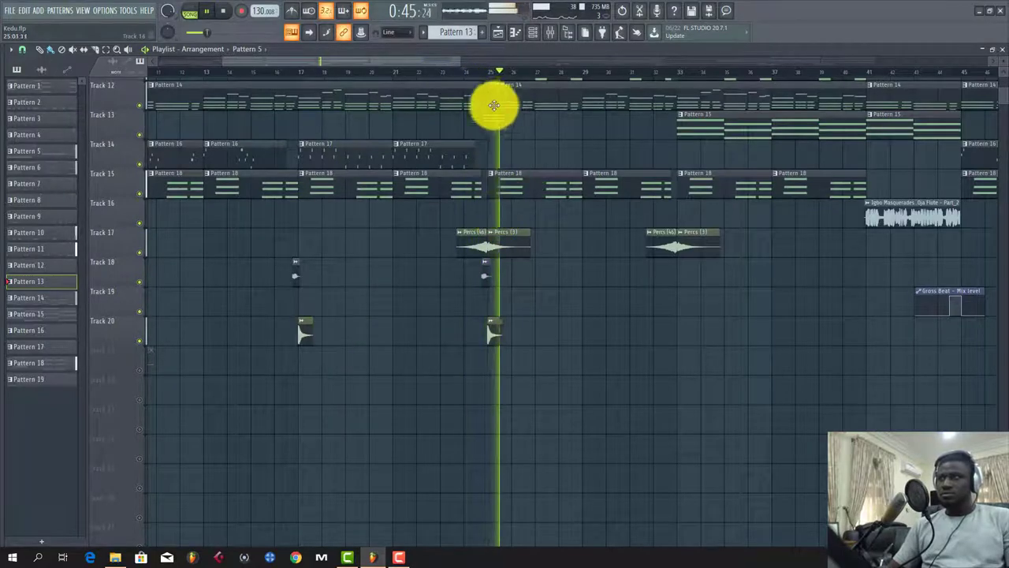
{"action": "scroll", "coordinate": [512, 79], "scroll_direction": "down", "scroll_amount": 9}
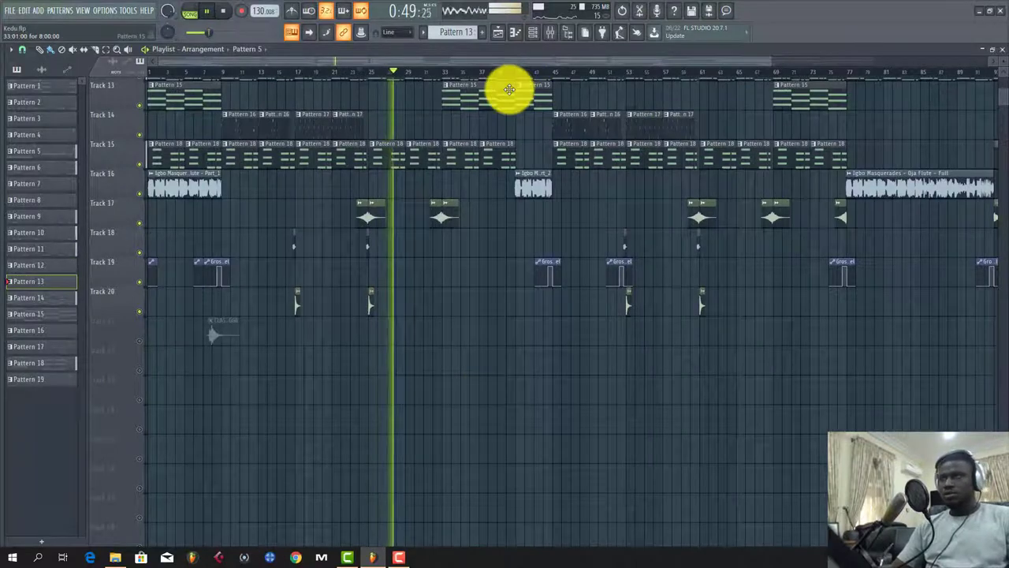
Stop playback and drag the song position back to 0:00:00.
{"action": "key", "text": "space"}
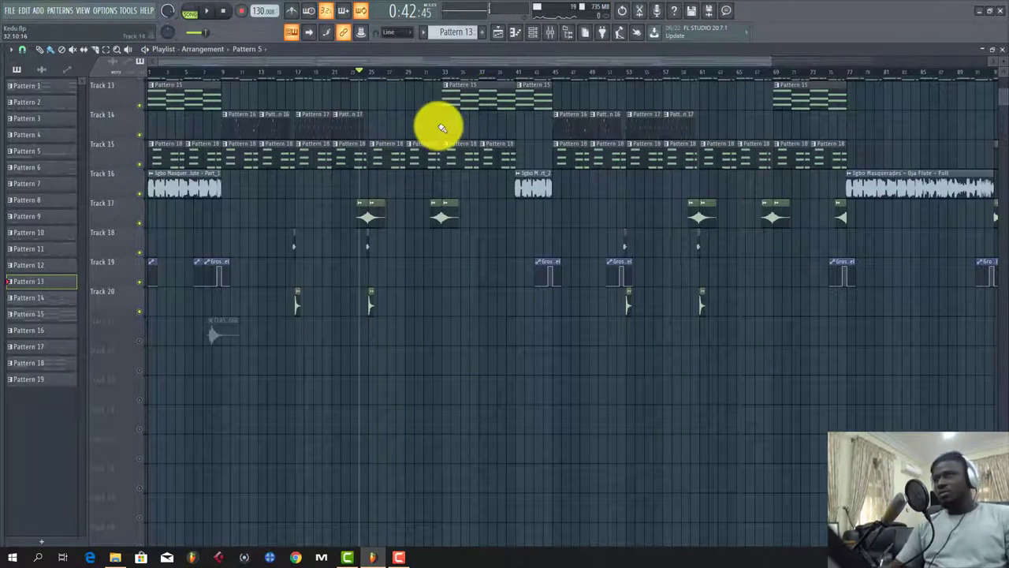
{"action": "scroll", "coordinate": [440, 129], "scroll_direction": "up", "scroll_amount": 12}
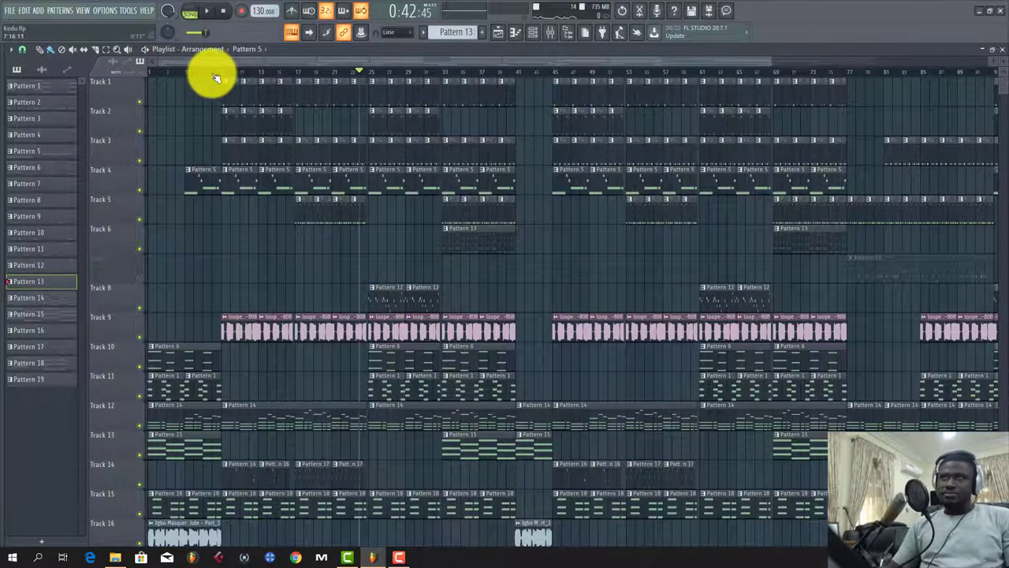
{"action": "left_click_drag", "start_coordinate": [213, 73], "coordinate": [113, 74]}
{"action": "scroll", "coordinate": [247, 124], "scroll_direction": "down", "scroll_amount": 4}
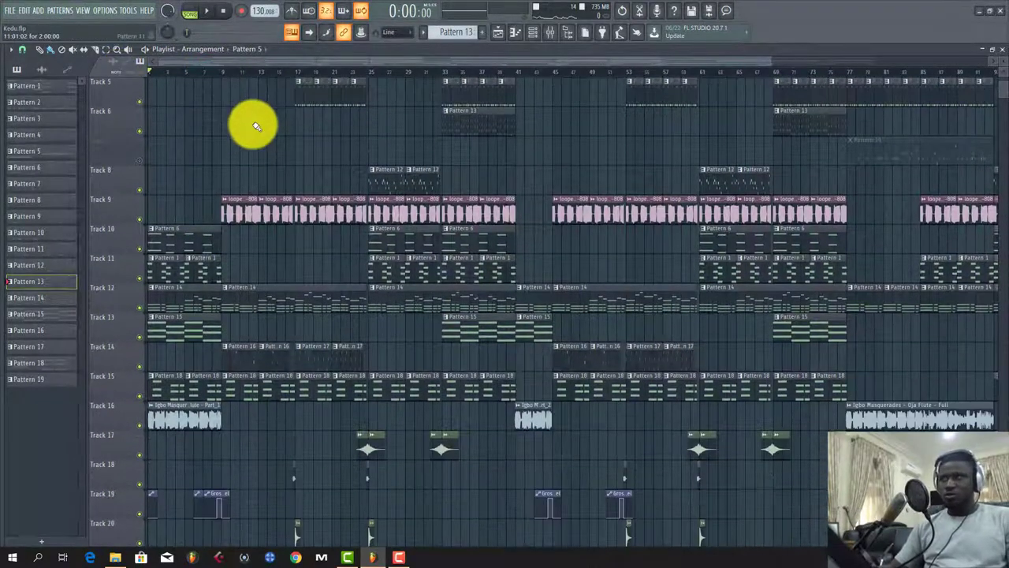
{"action": "scroll", "coordinate": [255, 126], "scroll_direction": "up", "scroll_amount": 3}
{"action": "scroll", "coordinate": [255, 126], "scroll_direction": "down", "scroll_amount": 3}
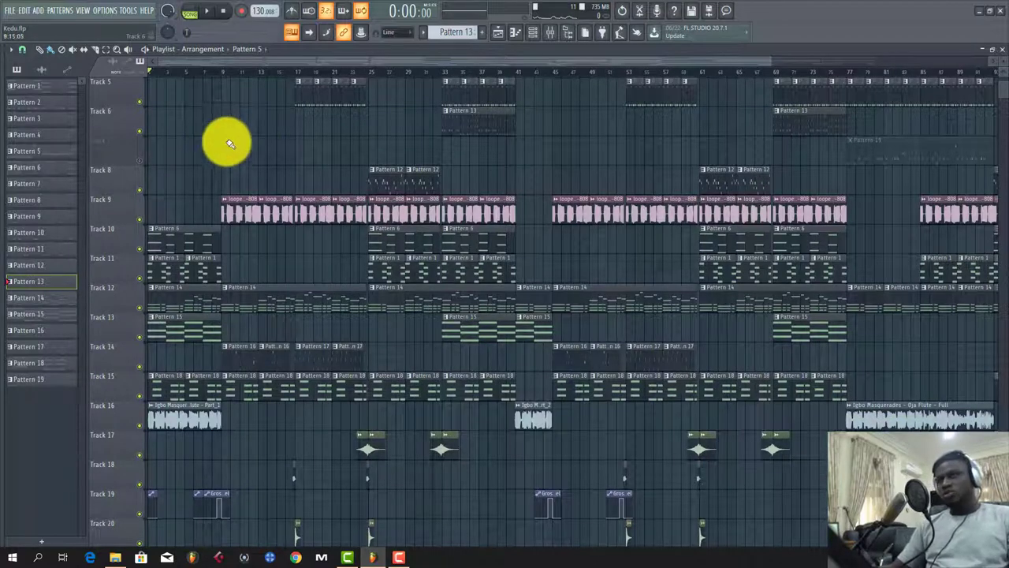
{"action": "scroll", "coordinate": [230, 145], "scroll_direction": "up", "scroll_amount": 4}
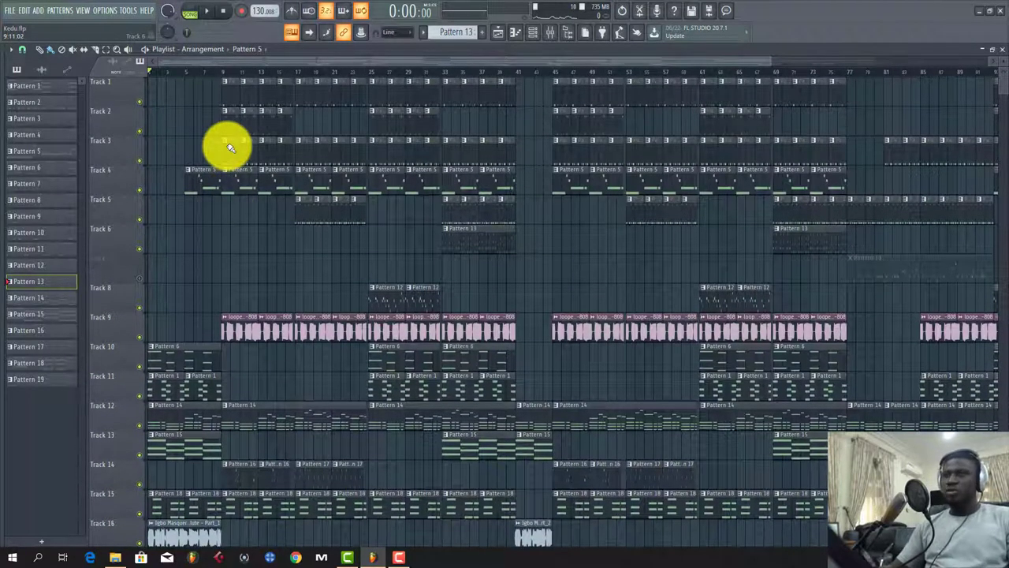
{"action": "scroll", "coordinate": [225, 146], "scroll_direction": "down", "scroll_amount": 1}
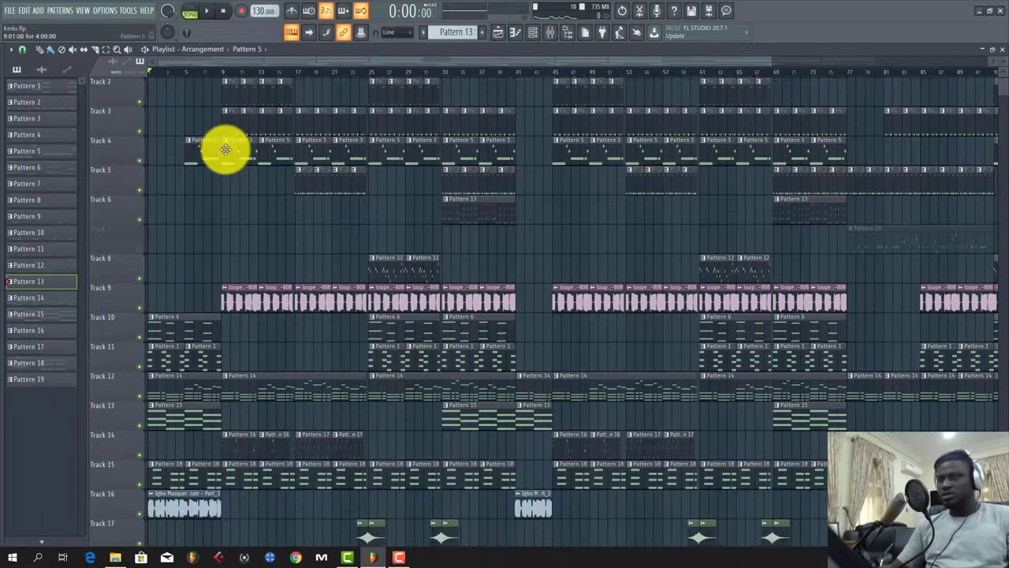
{"action": "scroll", "coordinate": [224, 144], "scroll_direction": "down", "scroll_amount": 2}
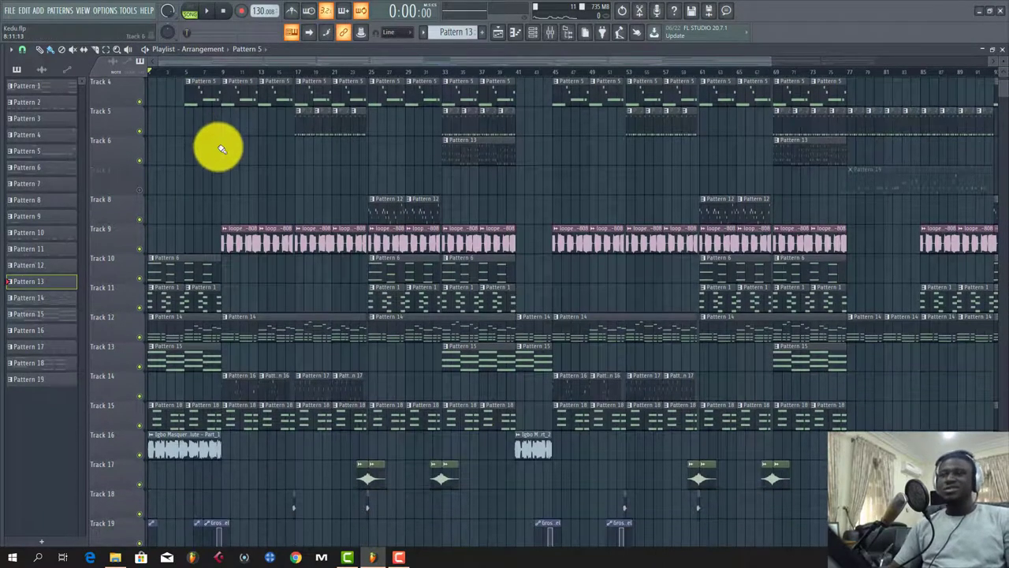